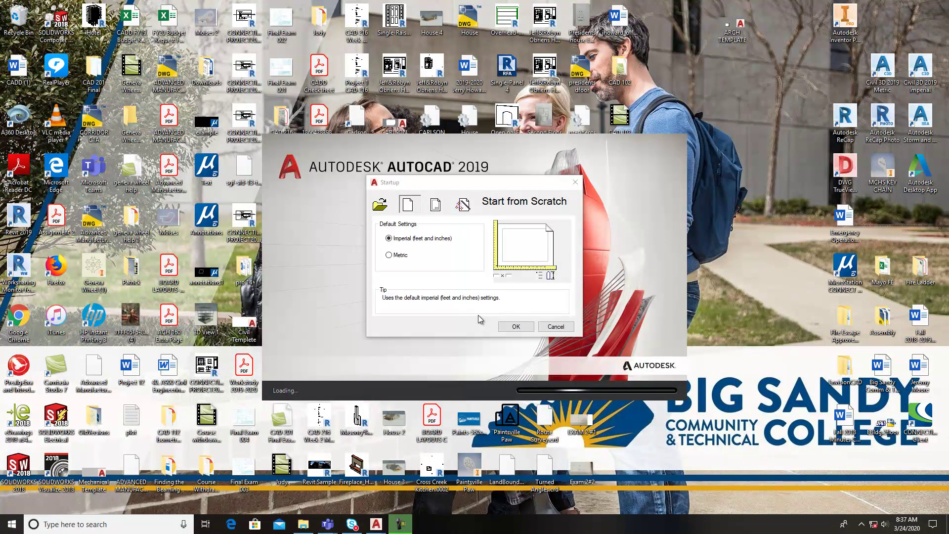
# Start a new imperial drawing from scratch and exit the registration wizard without registering.
pyautogui.click(515, 327)
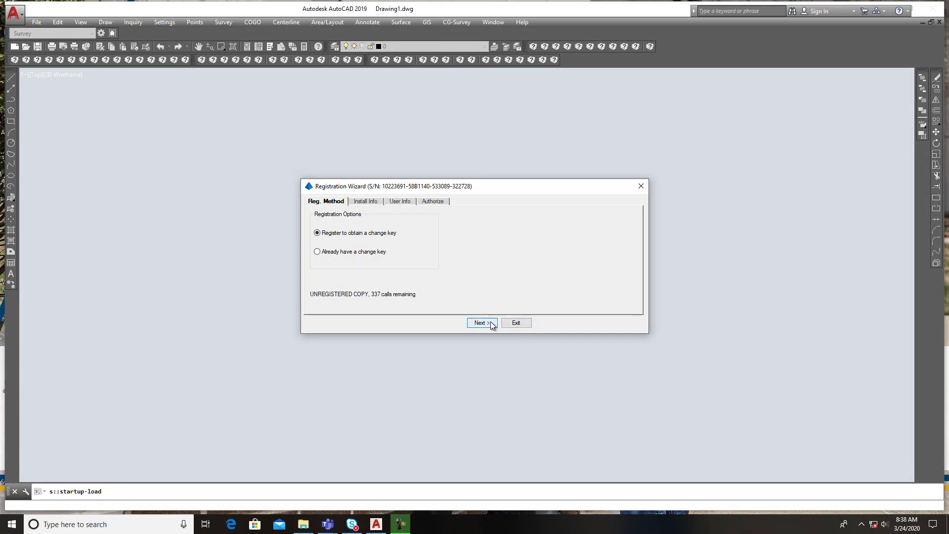
pyautogui.click(520, 324)
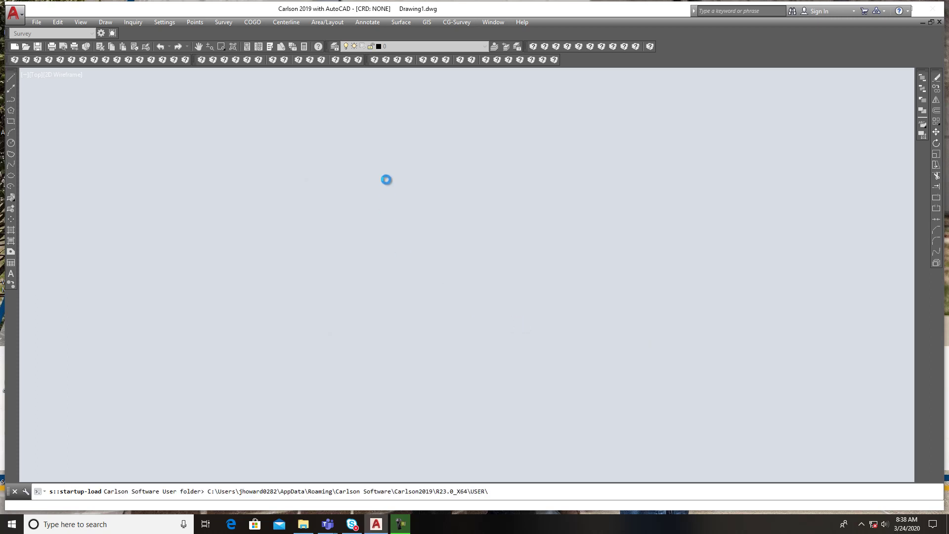
pyautogui.click(567, 180)
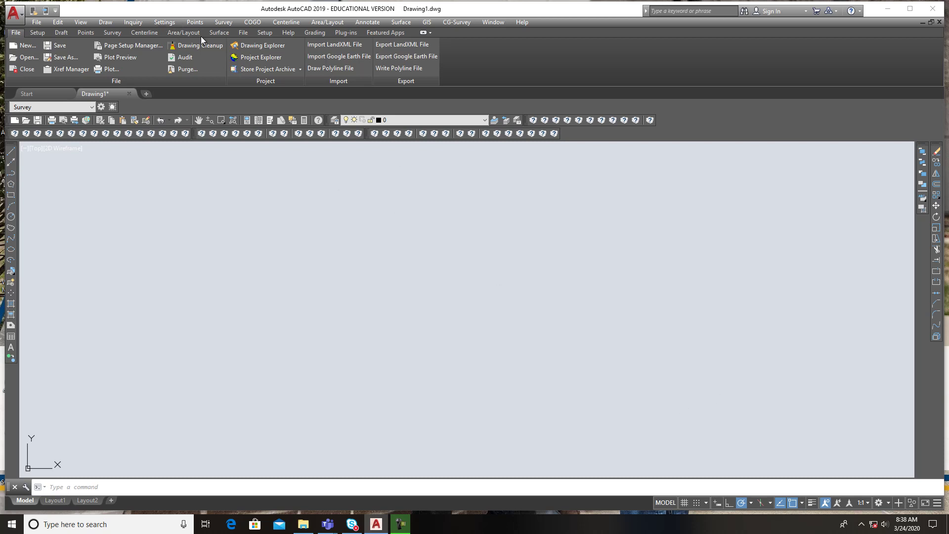
# Try to switch the AutoCAD options to <<Unnamed Profile>> by selecting and applying it.
pyautogui.click(163, 22)
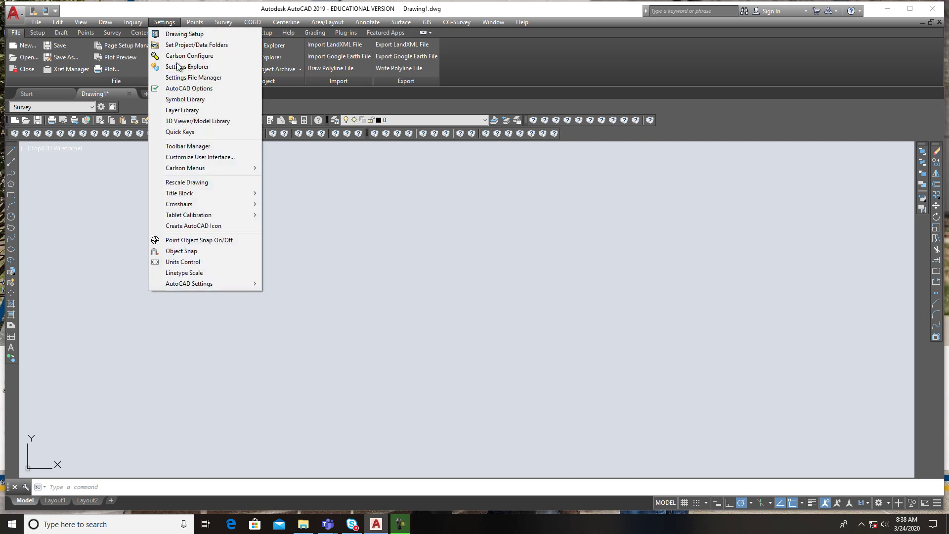
pyautogui.click(191, 90)
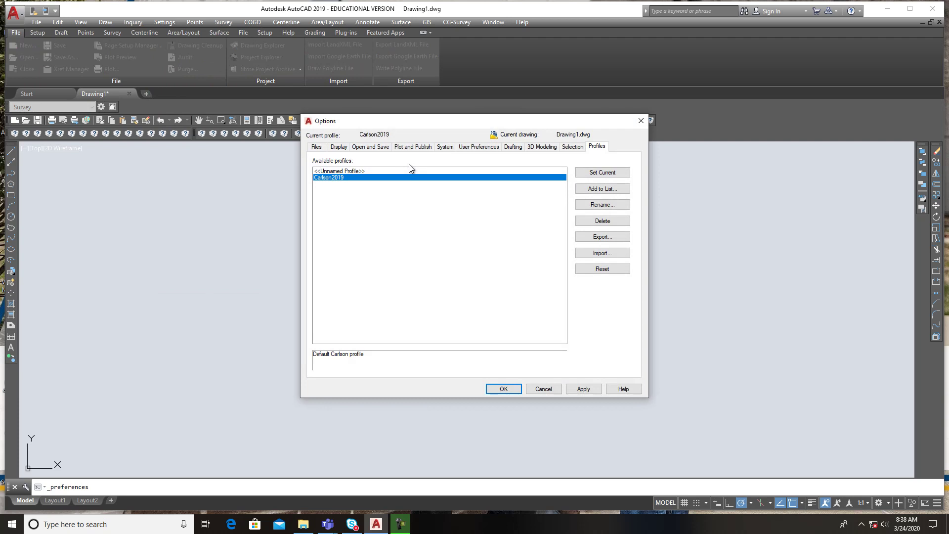
pyautogui.click(344, 172)
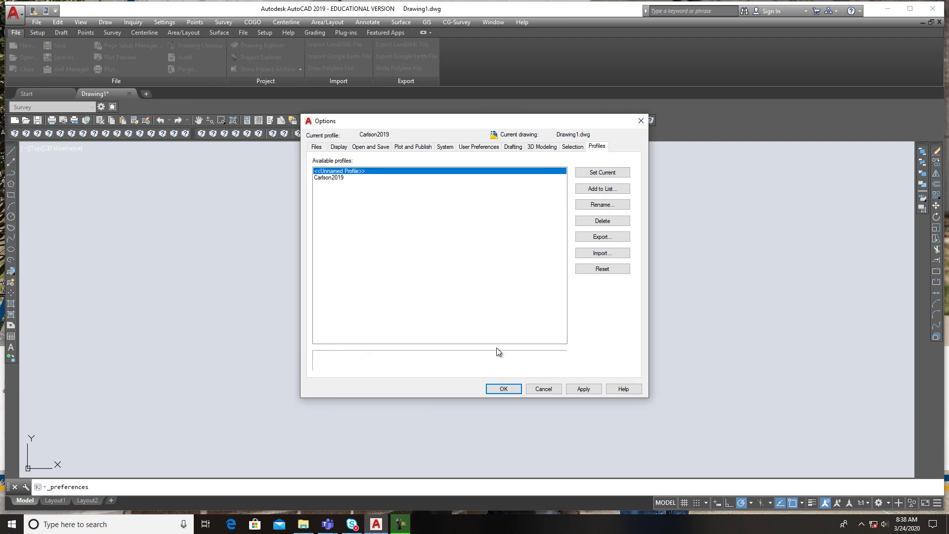
pyautogui.click(576, 389)
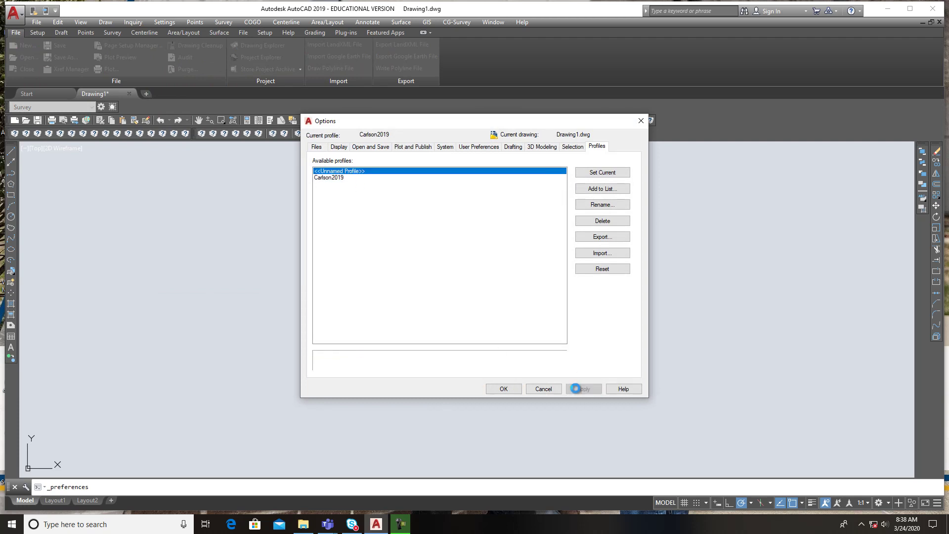
pyautogui.click(504, 389)
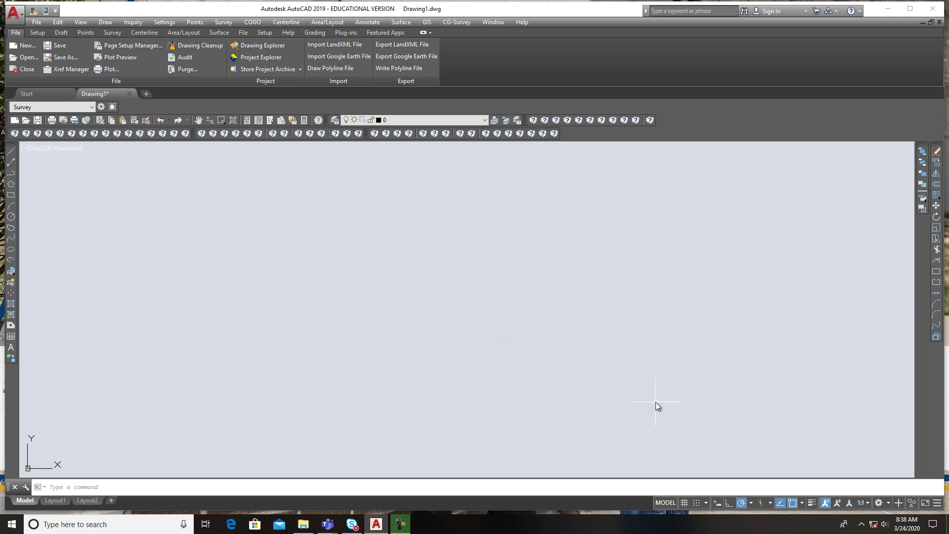
# Make <<Unnamed Profile>> the current profile in the AutoCAD options.
pyautogui.click(174, 22)
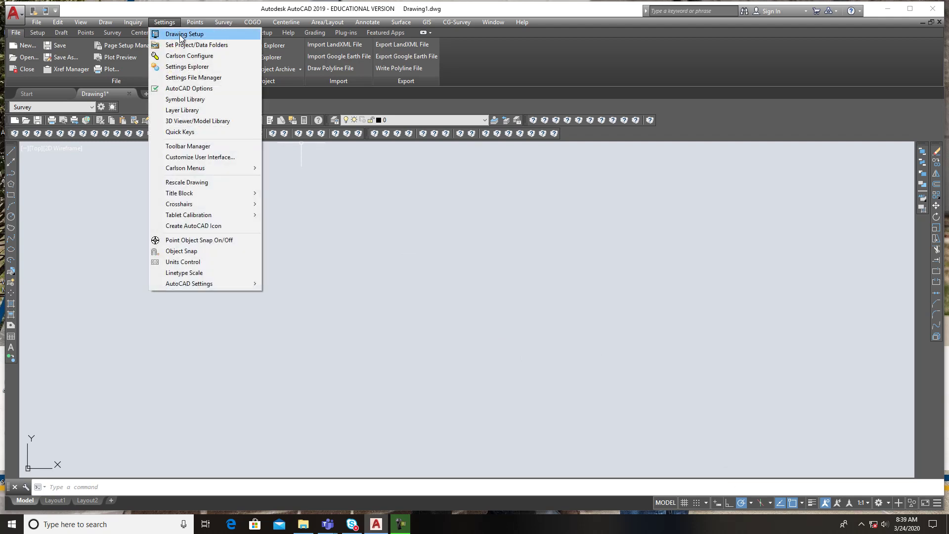
pyautogui.click(192, 88)
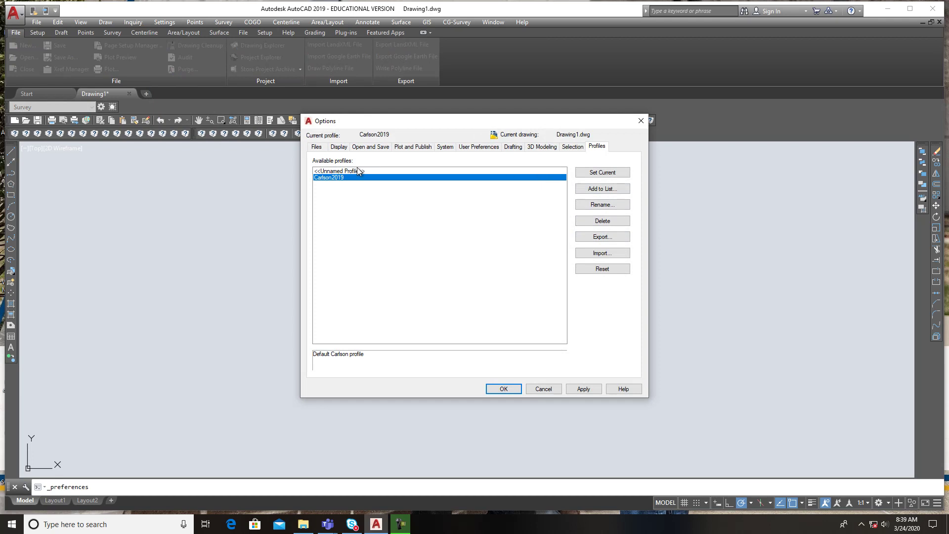
pyautogui.click(358, 171)
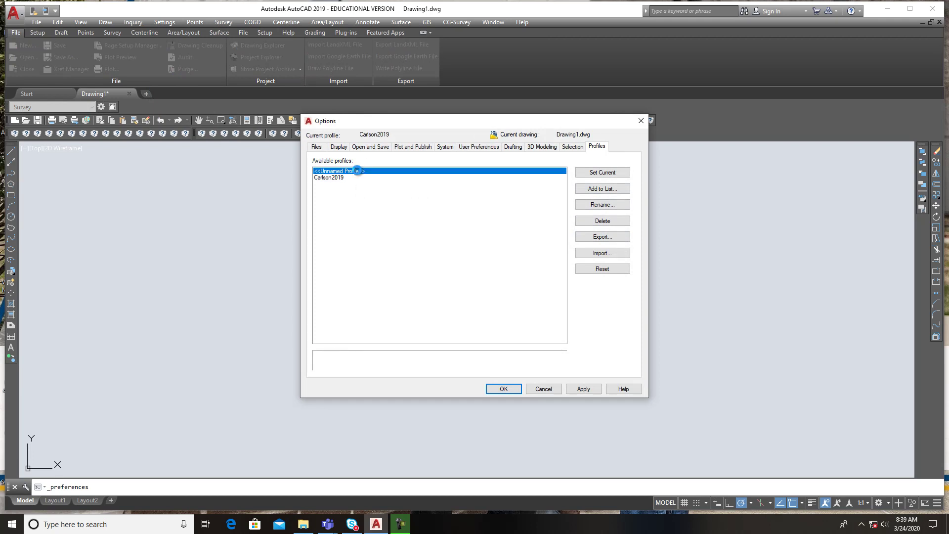
pyautogui.click(586, 392)
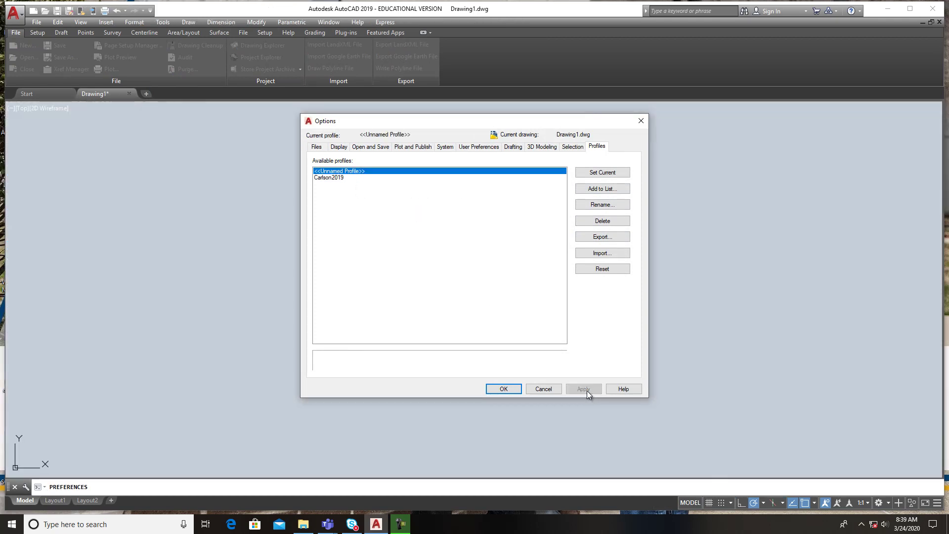
pyautogui.click(503, 389)
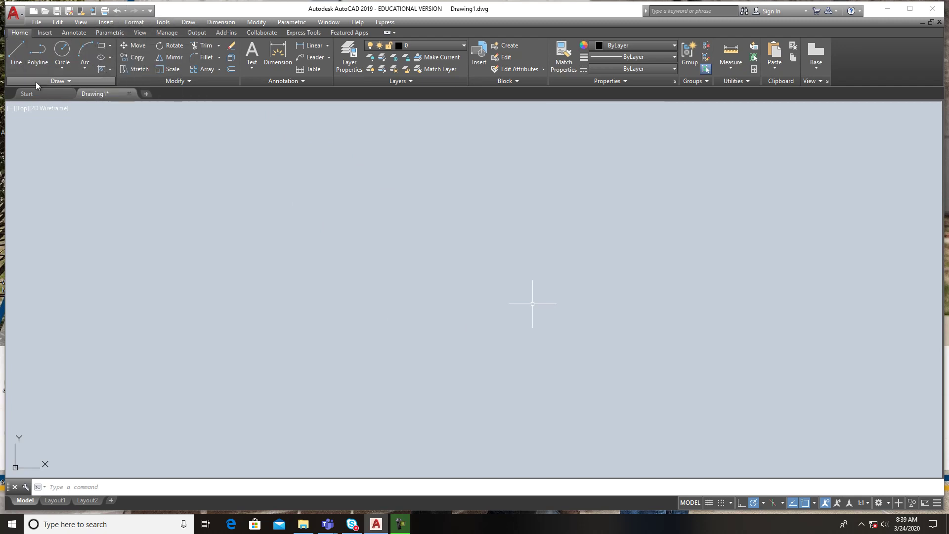
# Draw connected lines starting at 0,0, running 17 units east and 11 units north.
pyautogui.click(16, 52)
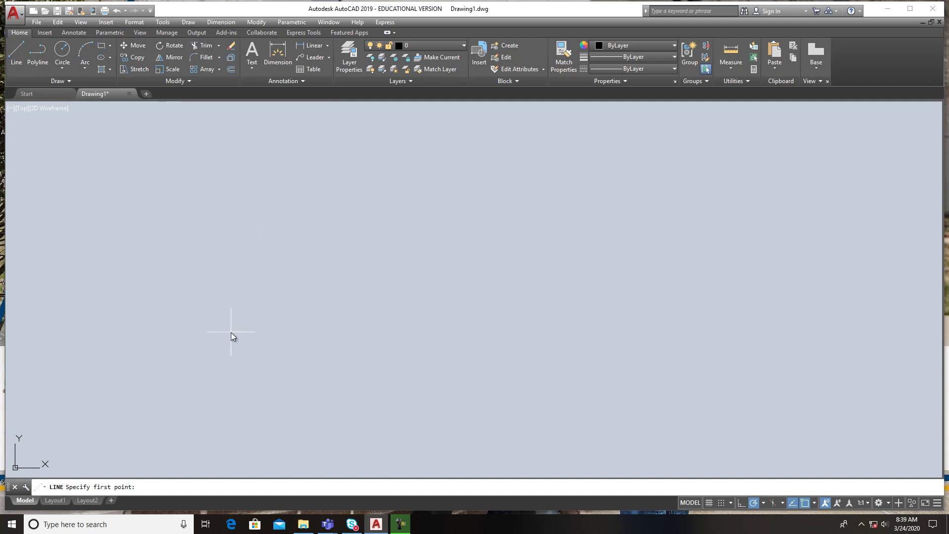
pyautogui.write('0,0')
pyautogui.press('Return')
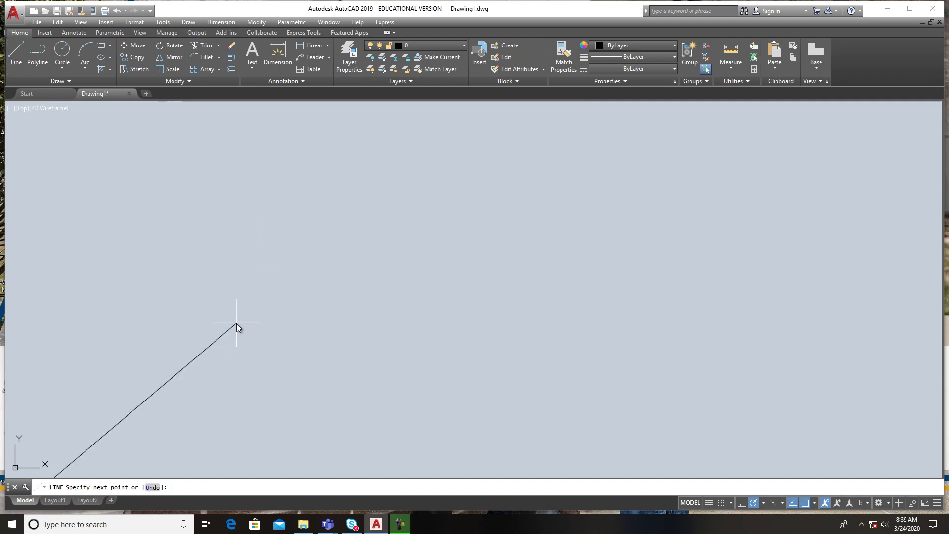
pyautogui.scroll(-3, 249, 316)
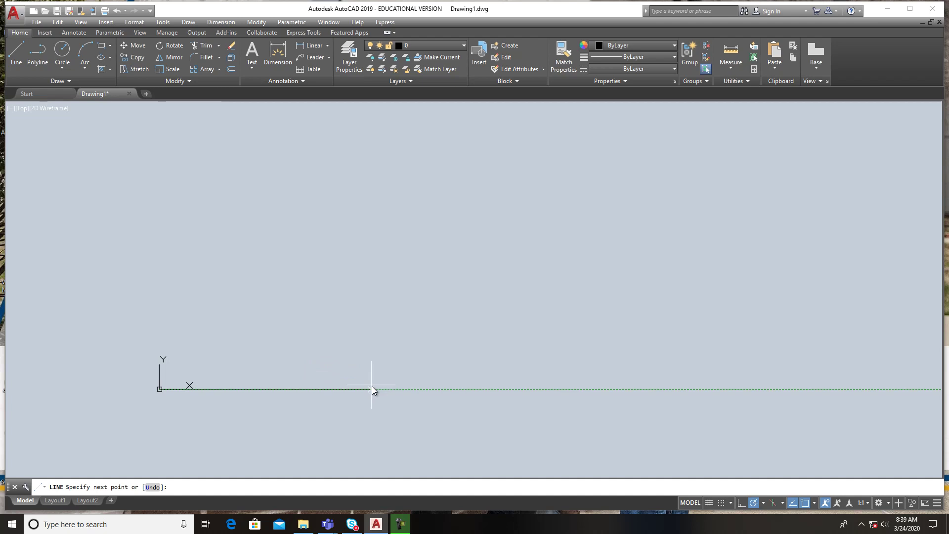
pyautogui.moveTo(468, 388); pyautogui.dragTo(431, 393, button='middle')
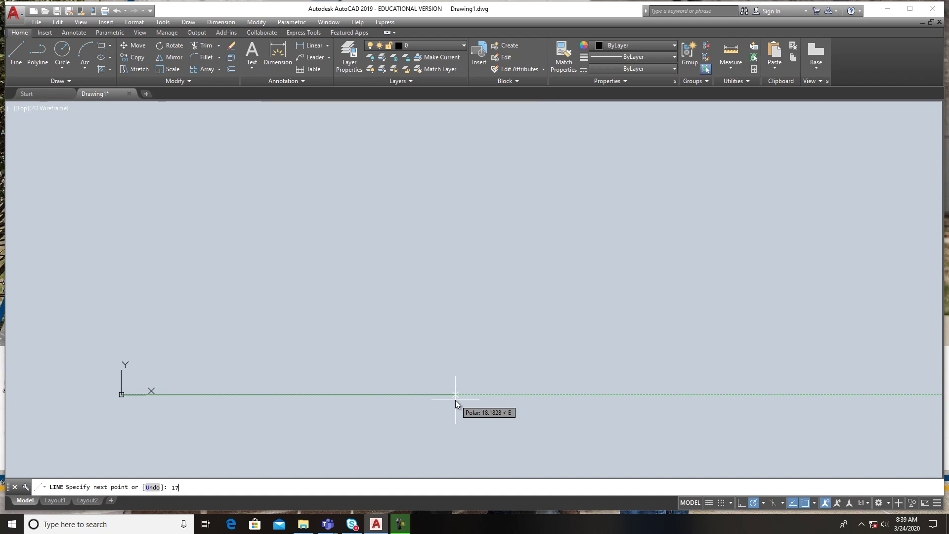
pyautogui.press('Return')
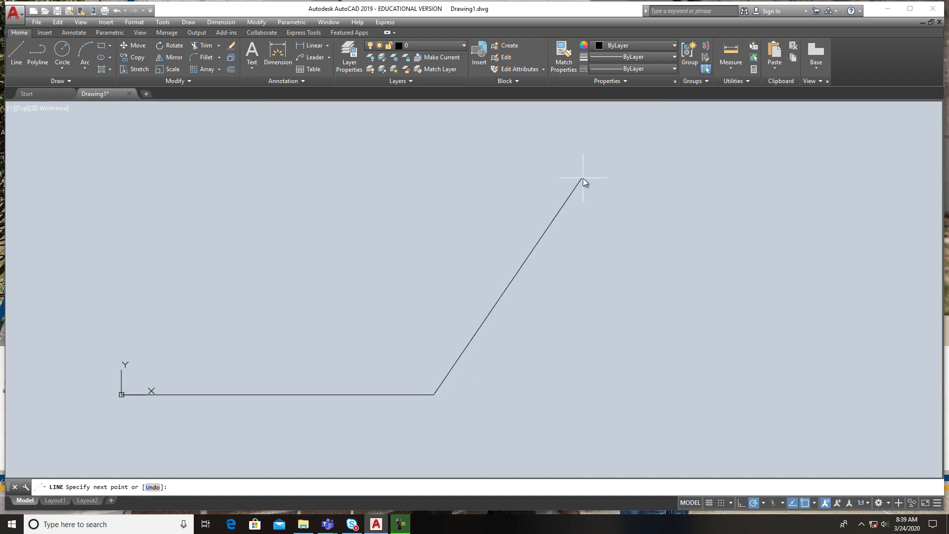
pyautogui.write('11')
pyautogui.press('Return')
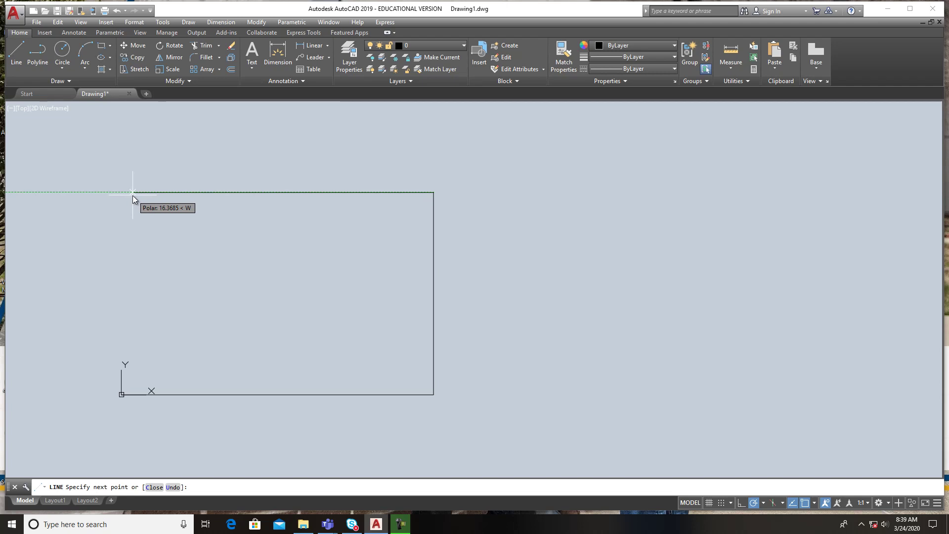
# Try to close the outline with a diagonal line back to 0,0, and erase that line.
pyautogui.write('0,0')
pyautogui.press('Return')
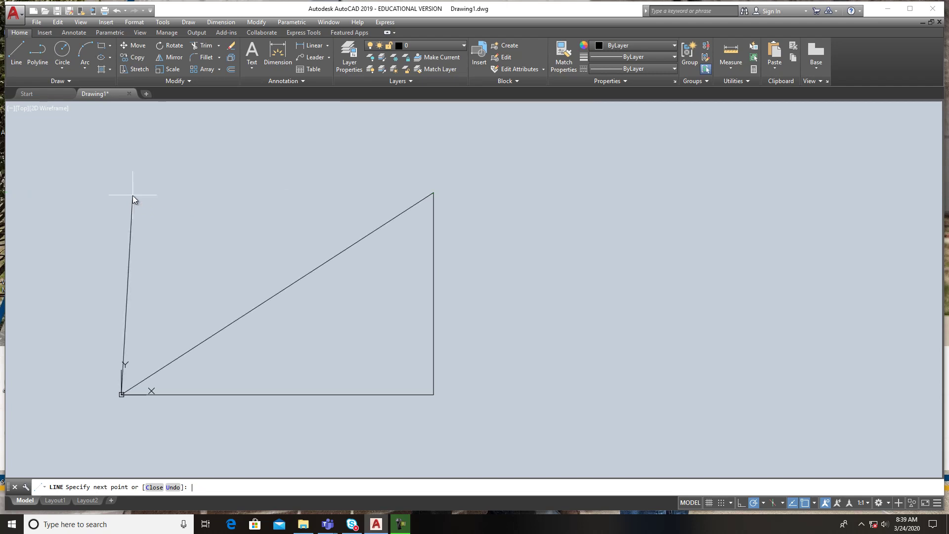
pyautogui.press('Return')
pyautogui.click(230, 325)
pyautogui.press('Delete')
# Complete the rectangle with a 17-unit line west from the open upper corner and a line down to the origin.
pyautogui.click(16, 54)
pyautogui.click(437, 195)
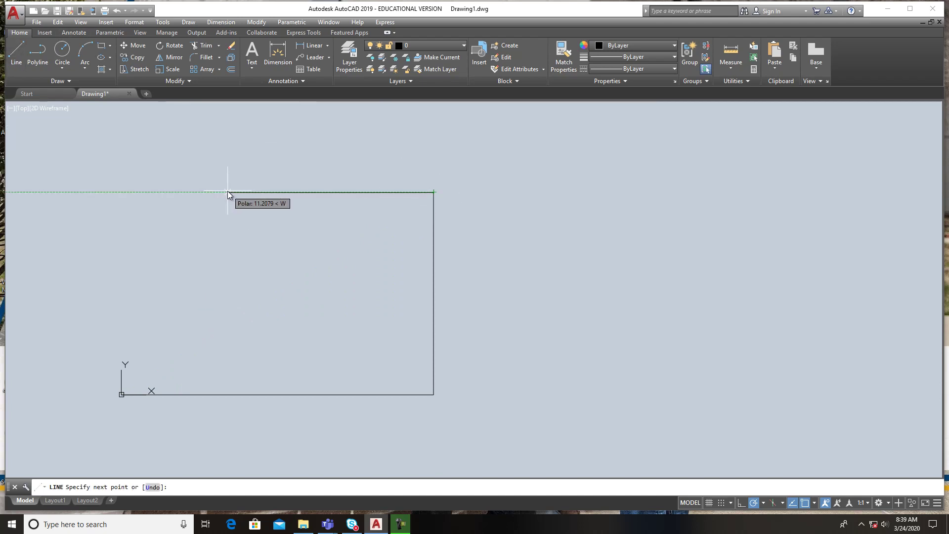
pyautogui.write('17')
pyautogui.press('Return')
pyautogui.click(119, 396)
pyautogui.press('Escape')
pyautogui.scroll(2, 153, 201)
pyautogui.scroll(-2, 156, 201)
pyautogui.moveTo(180, 227); pyautogui.dragTo(203, 215, button='middle')
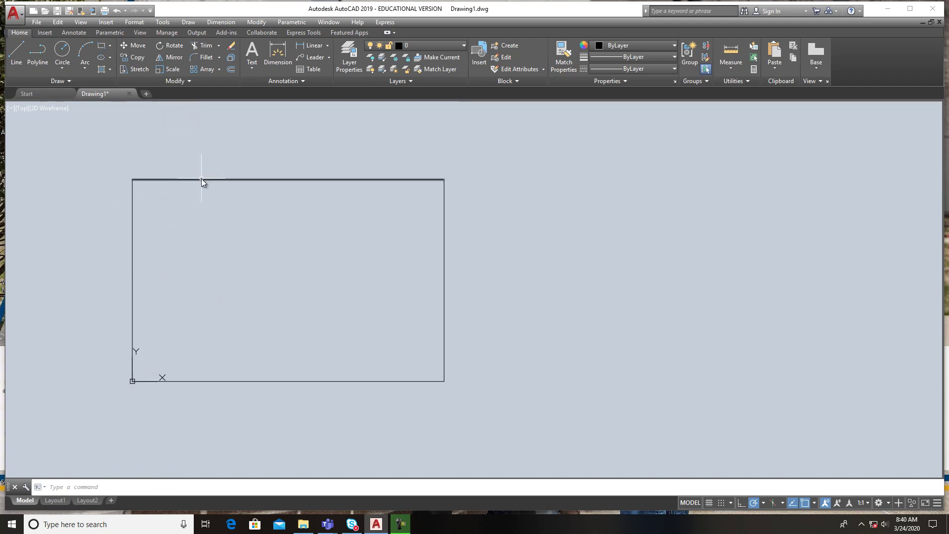
# Set the point style to an X with a size of .125 in absolute units.
pyautogui.click(134, 22)
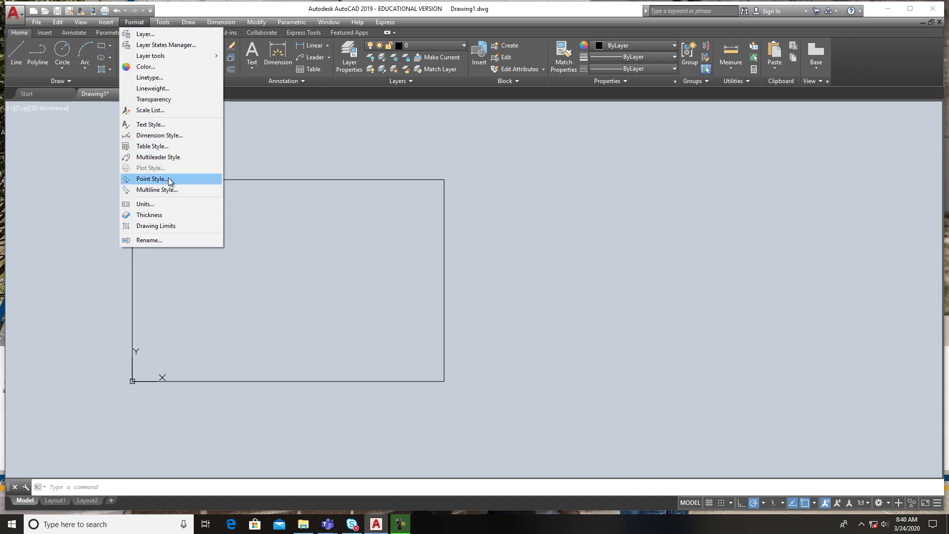
pyautogui.click(150, 178)
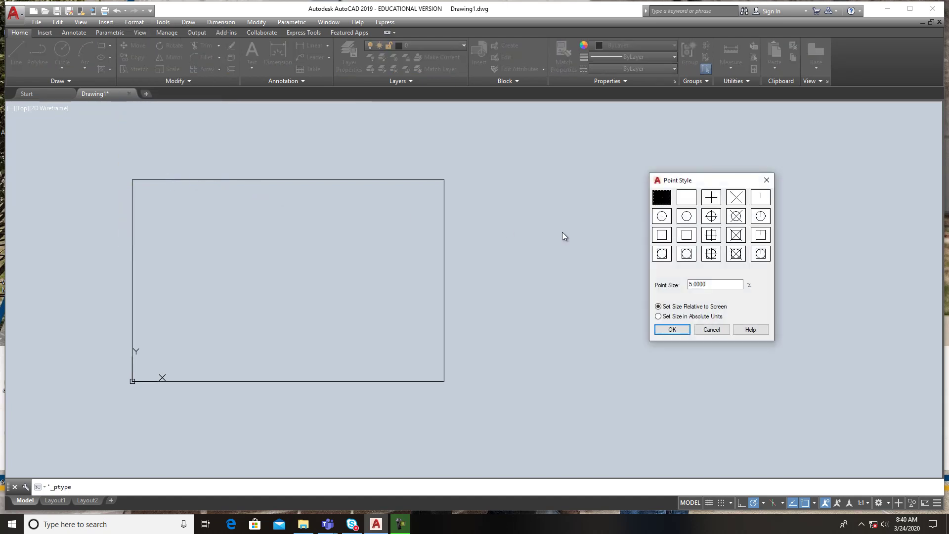
pyautogui.click(735, 197)
pyautogui.click(658, 316)
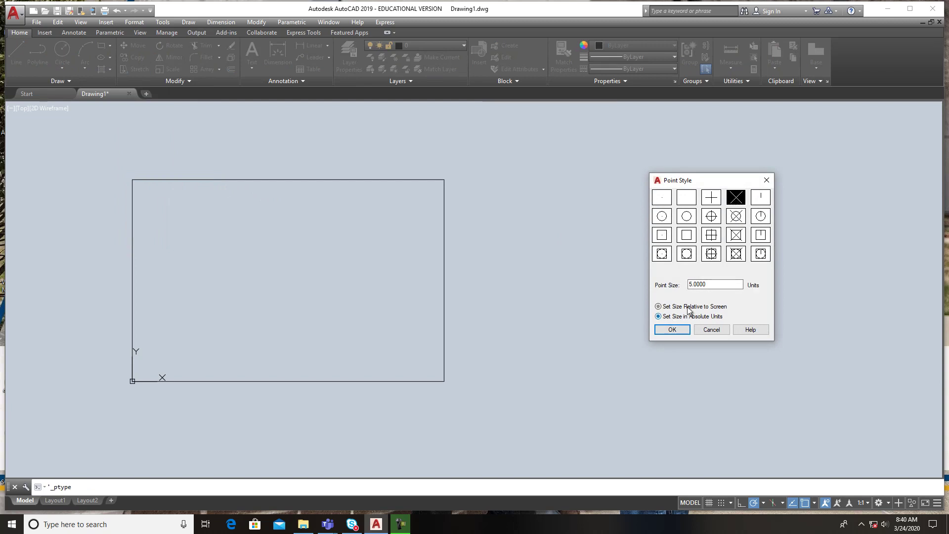
pyautogui.write('.125')
pyautogui.click(672, 330)
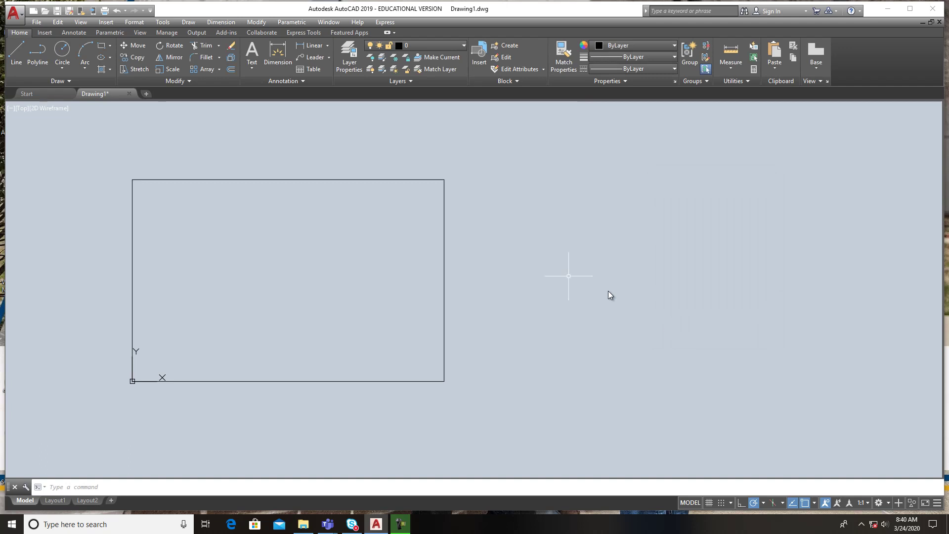
# Divide the rectangle's top edge into 3 equal segments.
pyautogui.click(73, 82)
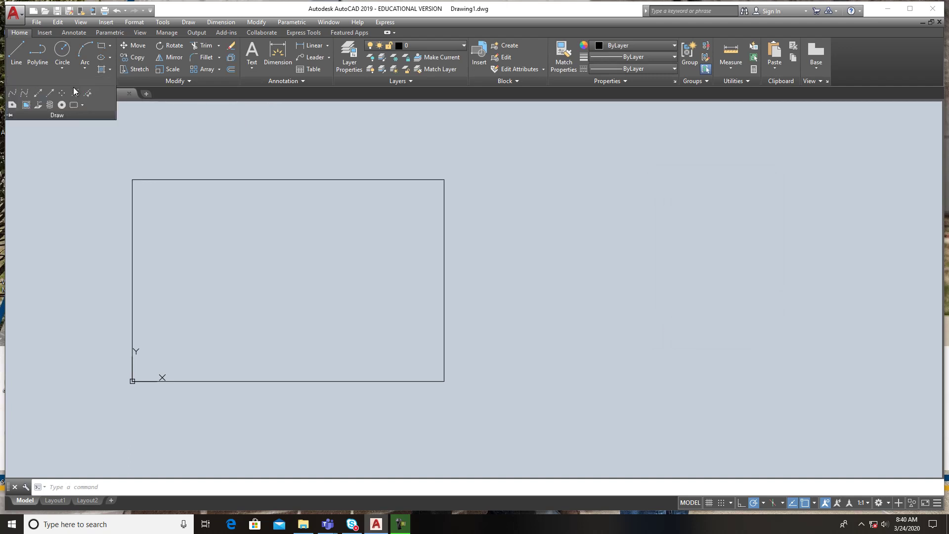
pyautogui.click(75, 94)
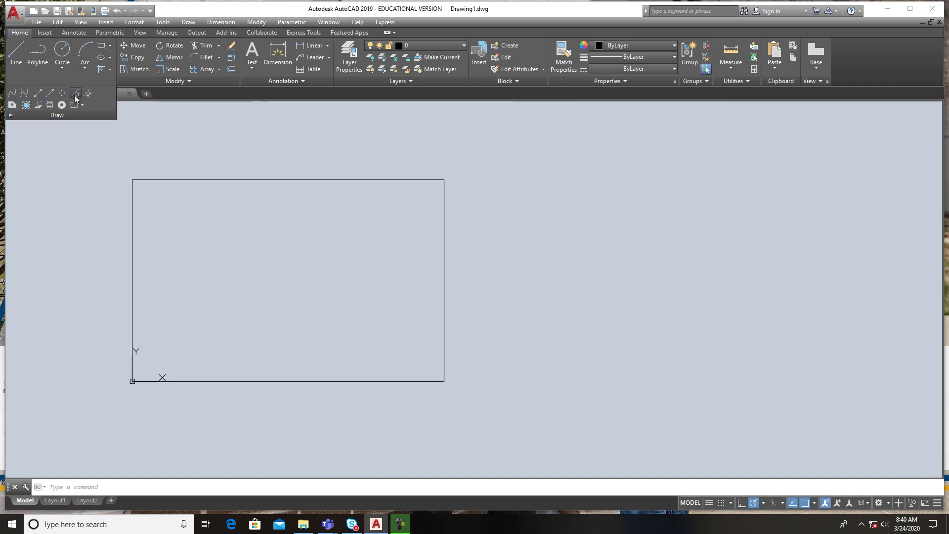
pyautogui.click(210, 180)
pyautogui.write('3')
pyautogui.press('Return')
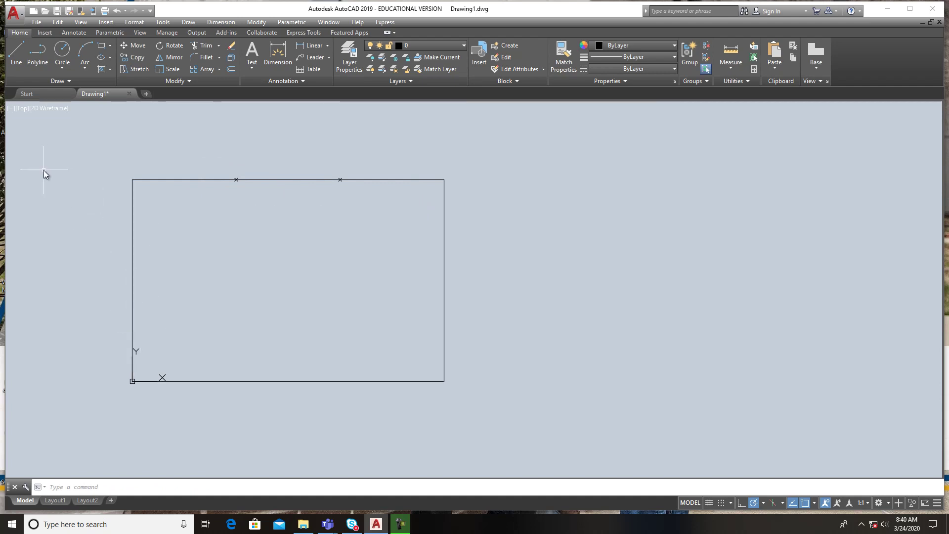
# Divide the rectangle's left edge into 3 equal segments.
pyautogui.press('Return')
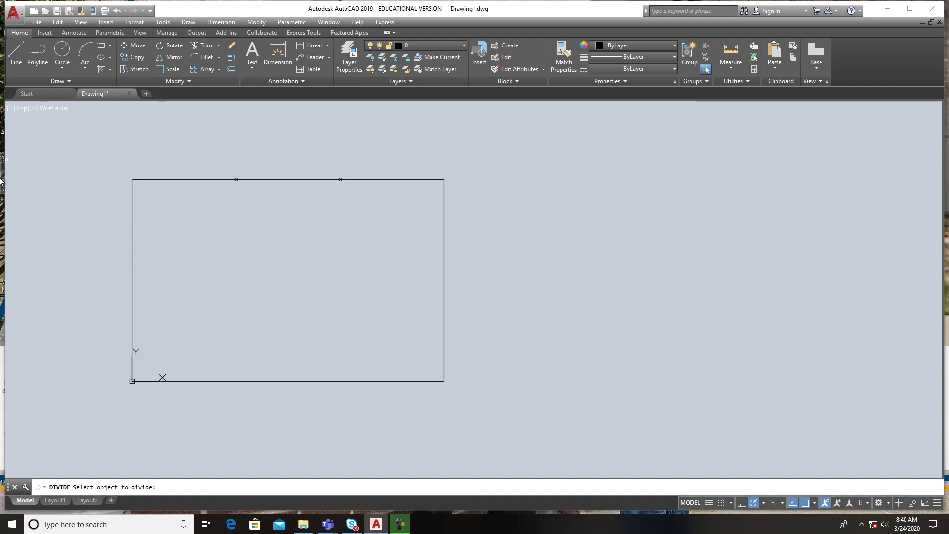
pyautogui.click(131, 257)
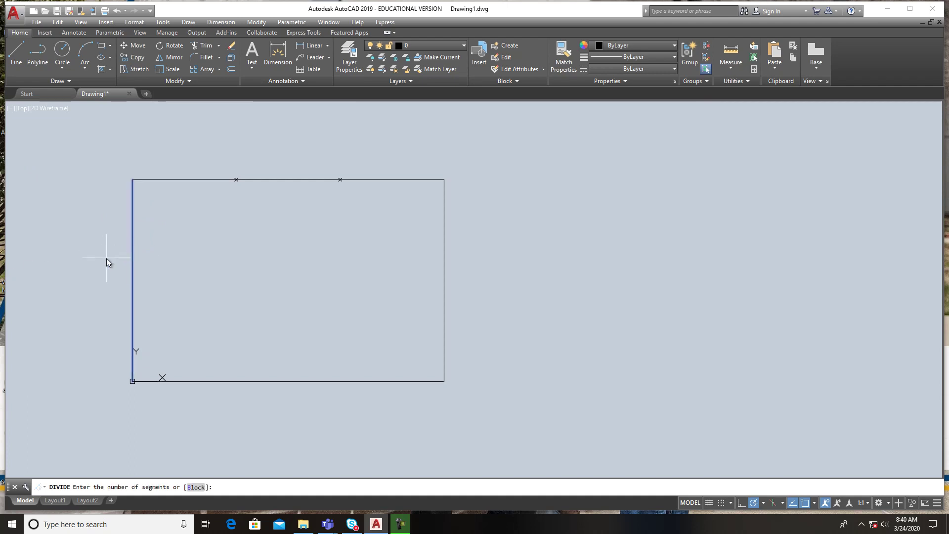
pyautogui.write('3')
pyautogui.press('Return')
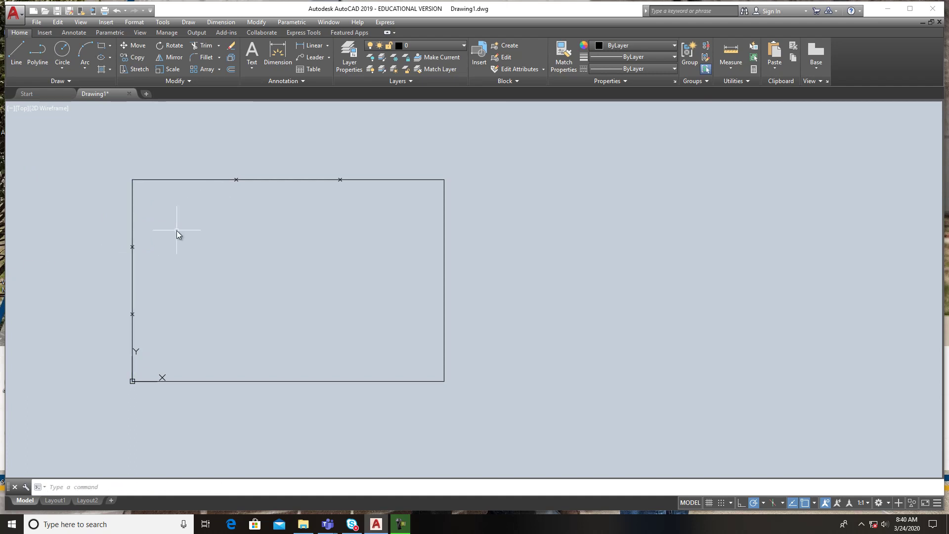
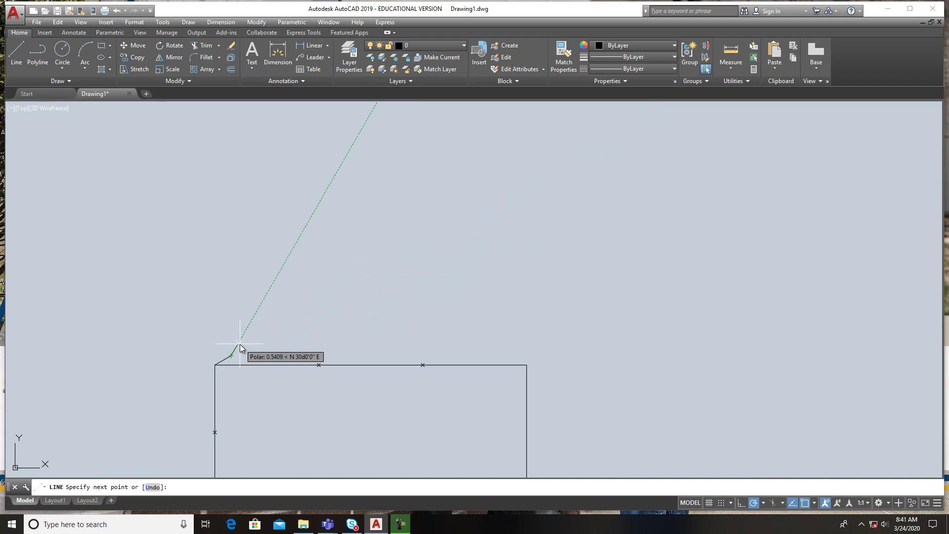
# Continue the sloped line from the rectangle's upper-left corner with two more 1-unit segments at N 60° E.
pyautogui.click(247, 345)
pyautogui.press('Return')
pyautogui.press('Return')
pyautogui.click(246, 346)
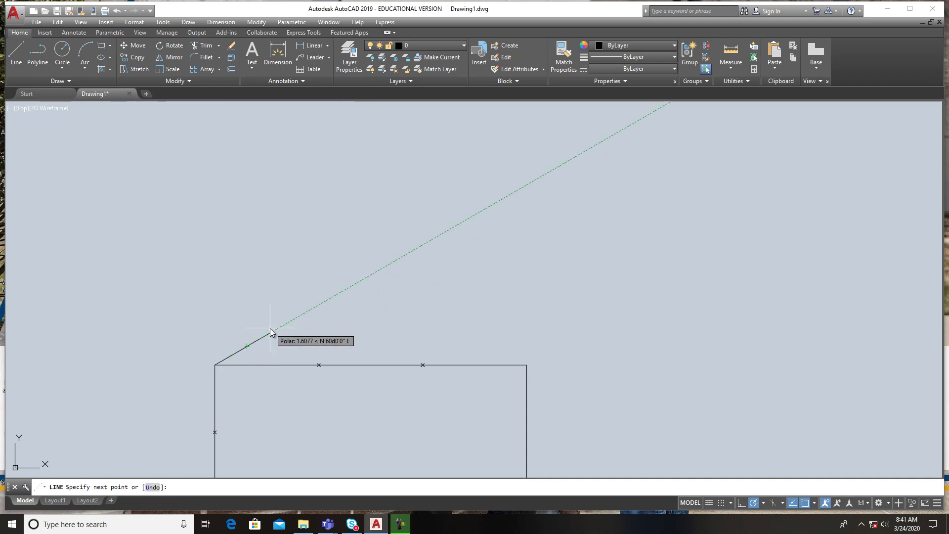
pyautogui.write('1')
pyautogui.press('Return')
pyautogui.press('Return')
pyautogui.scroll(4, 262, 342)
pyautogui.scroll(4, 218, 360)
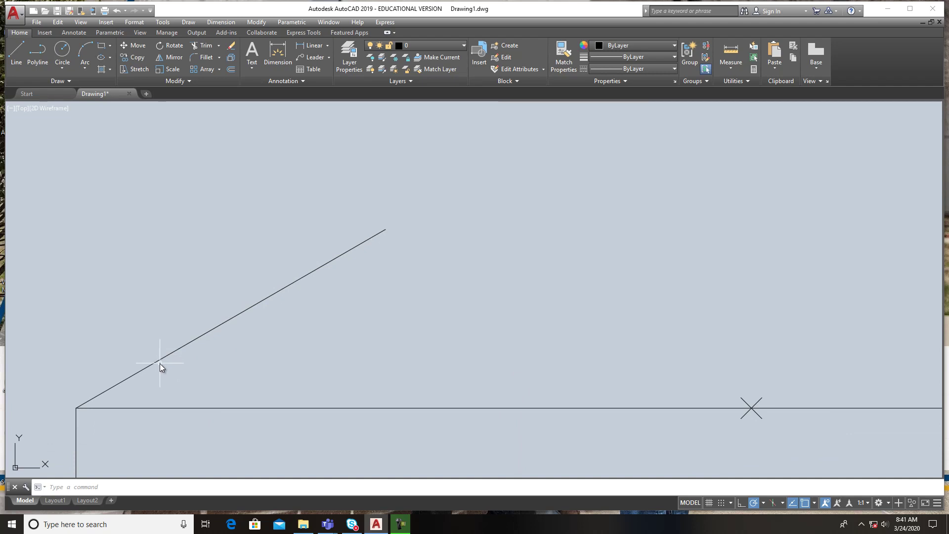
# Draw a line from the far end of the sloped segments to the rectangle's upper-right corner.
pyautogui.scroll(-3, 159, 363)
pyautogui.click(16, 53)
pyautogui.click(240, 318)
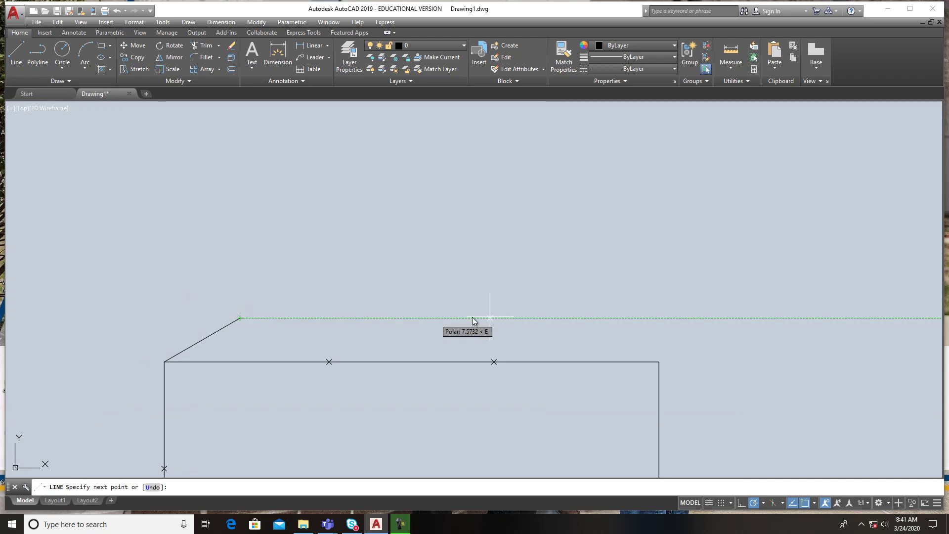
pyautogui.click(659, 362)
pyautogui.press('Return')
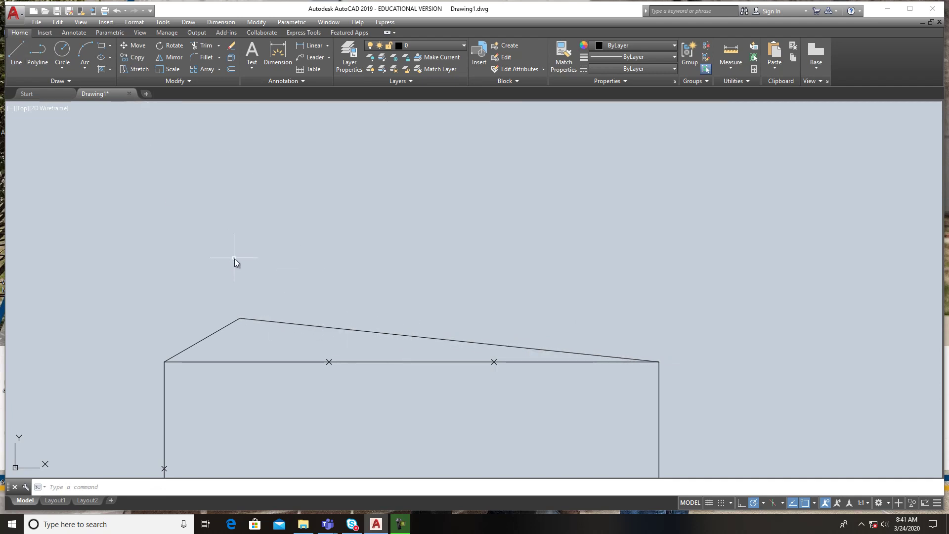
# Copy the long slanted line from its upper end to the two joints between the 1-unit segments.
pyautogui.click(329, 327)
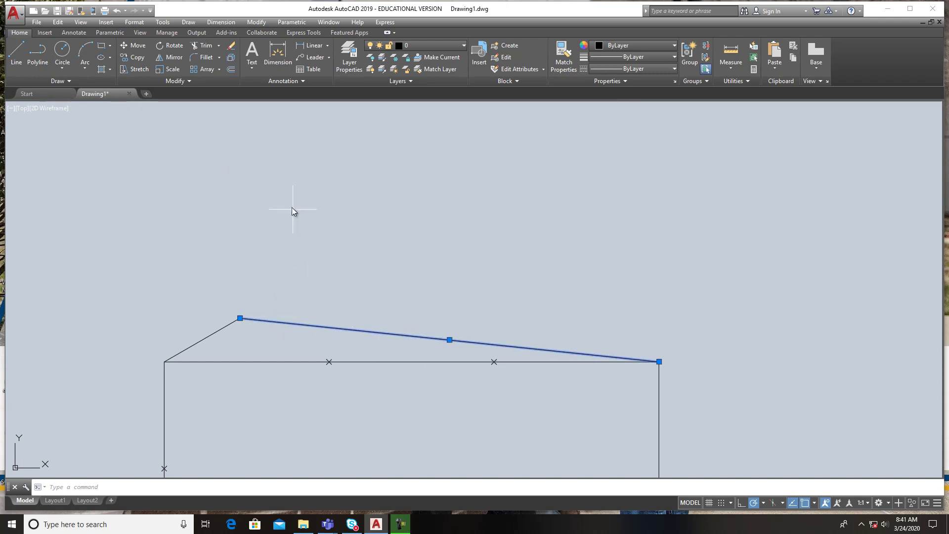
pyautogui.click(137, 57)
pyautogui.click(244, 319)
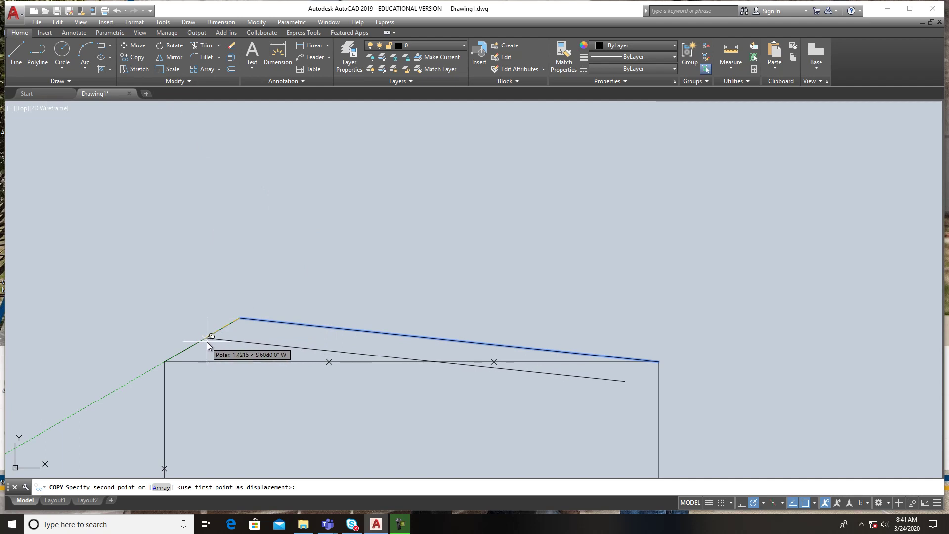
pyautogui.click(814, 502)
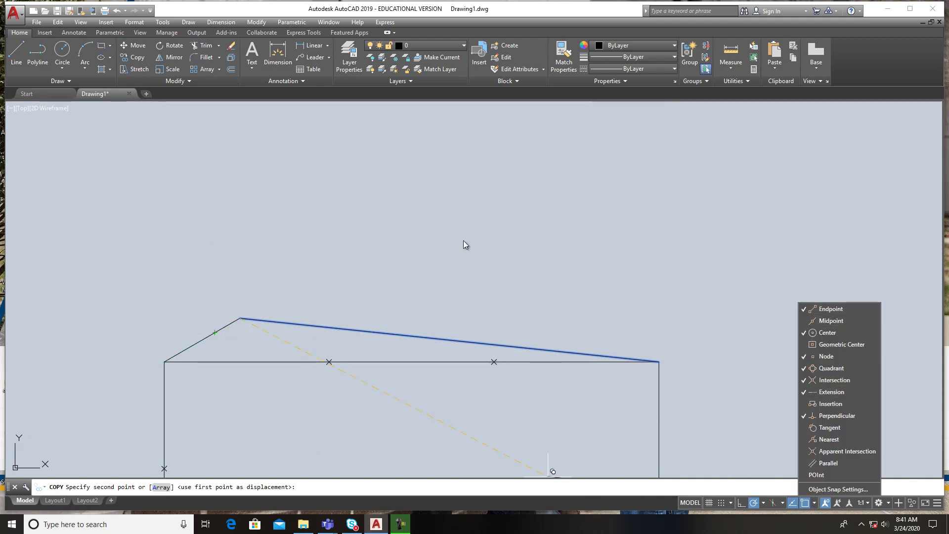
pyautogui.click(387, 221)
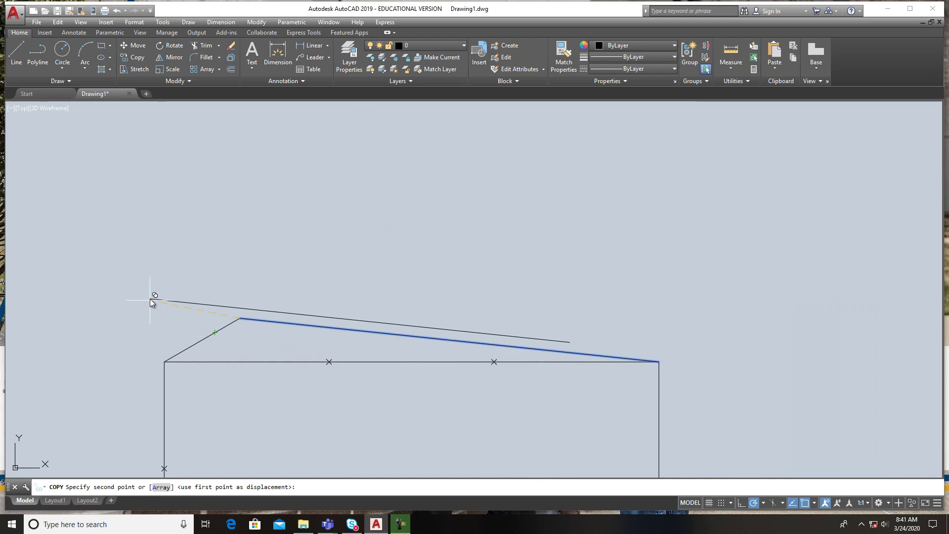
pyautogui.click(216, 334)
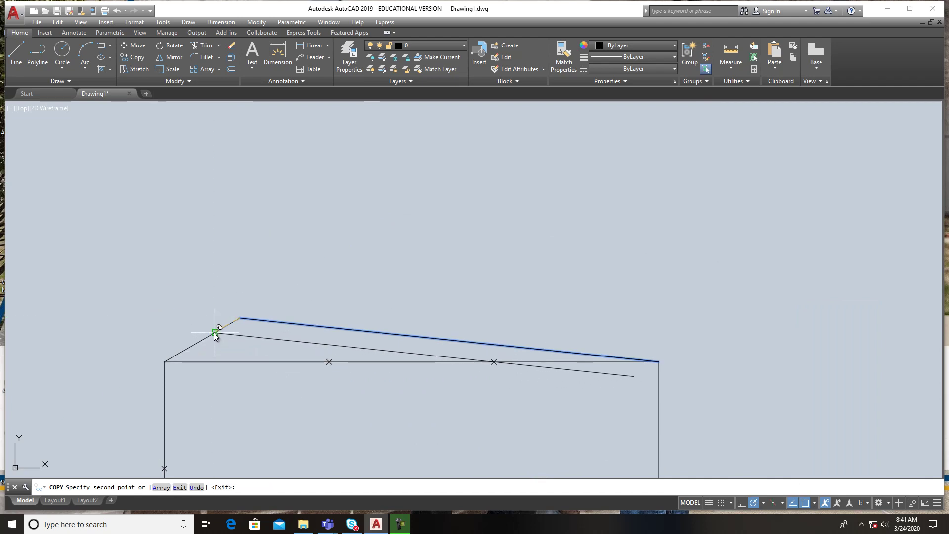
pyautogui.press('Return')
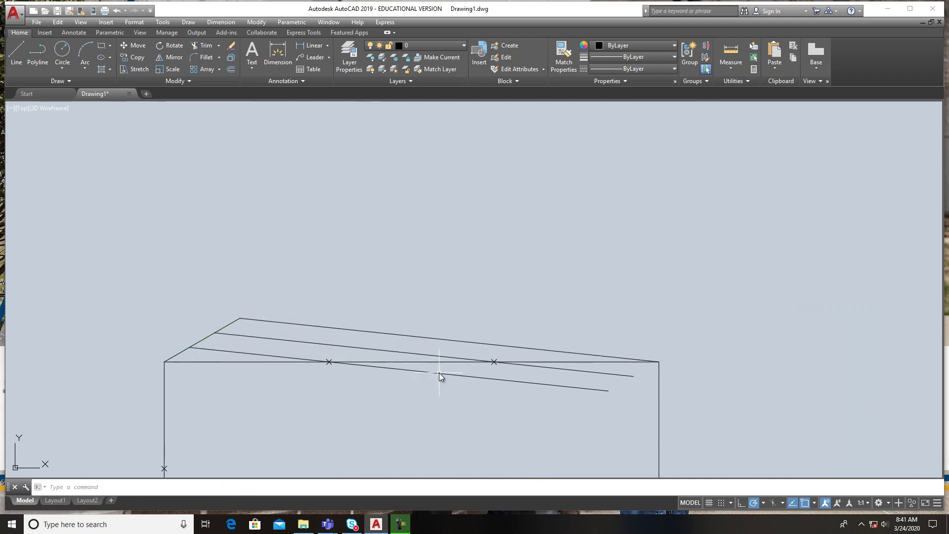
# Check the slanted lines against the top edge's division points, and delete all the construction lines above the rectangle.
pyautogui.scroll(6, 468, 387)
pyautogui.scroll(-5, 469, 326)
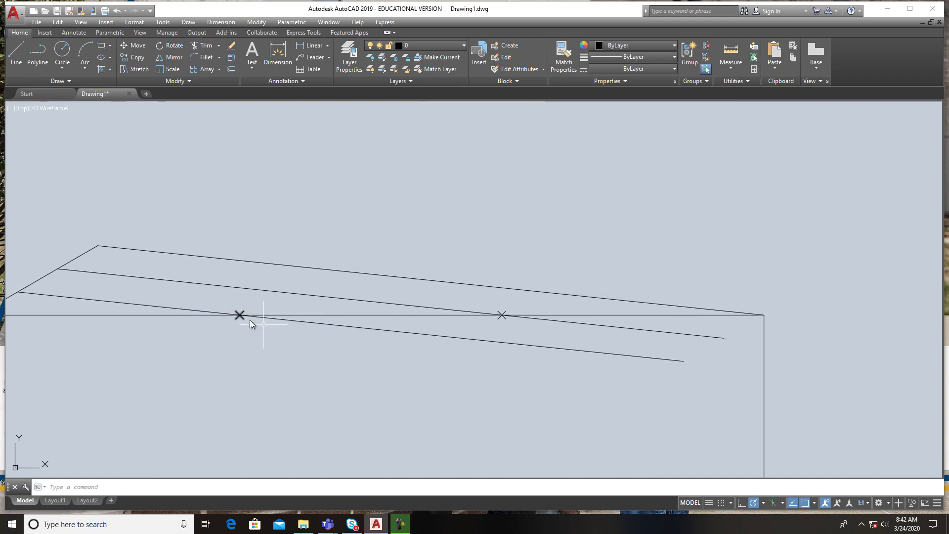
pyautogui.scroll(-4, 327, 343)
pyautogui.scroll(5, 243, 323)
pyautogui.moveTo(263, 323); pyautogui.dragTo(276, 321, button='middle')
pyautogui.click(253, 341)
pyautogui.click(140, 247)
pyautogui.press('Delete')
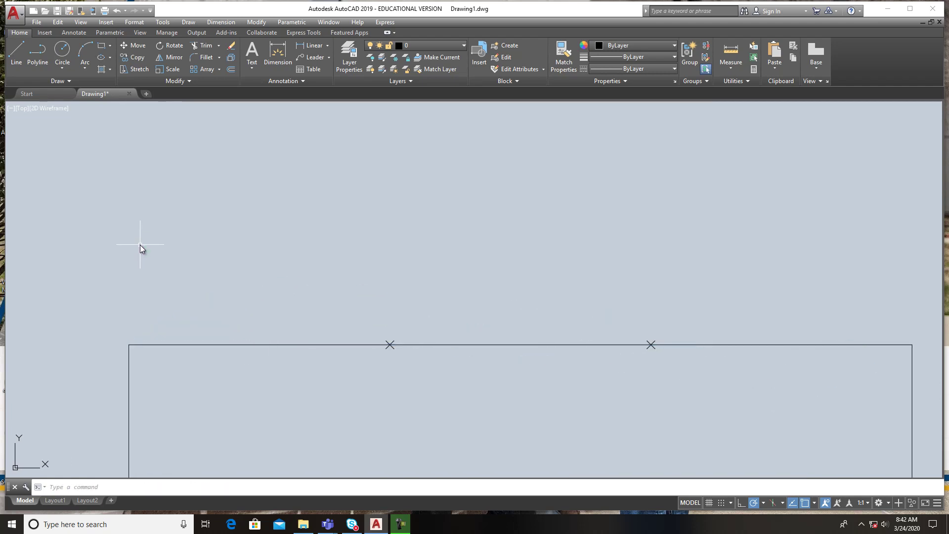
# Draw a 2-unit line at S 30° W from the rectangle's upper-left corner.
pyautogui.scroll(-2, 585, 175)
pyautogui.moveTo(585, 323); pyautogui.dragTo(480, 291, button='middle')
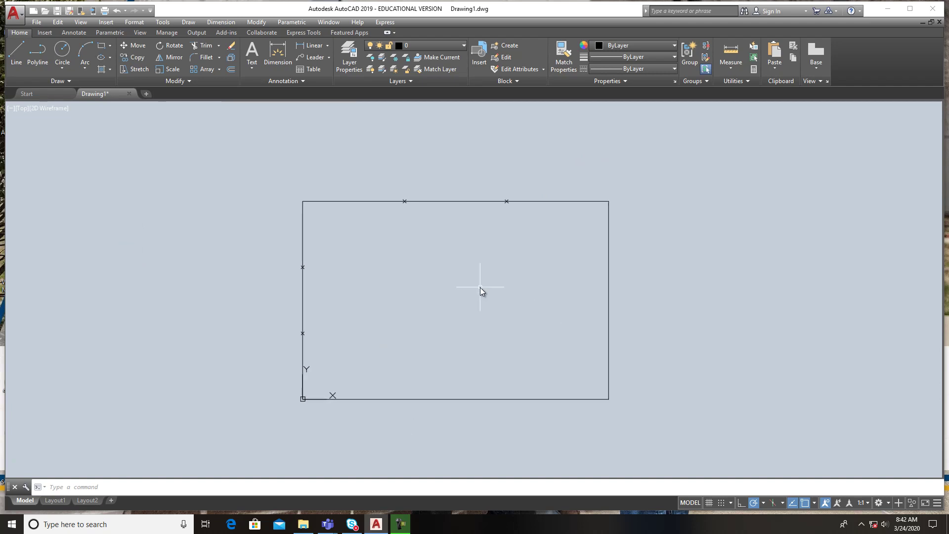
pyautogui.click(16, 53)
pyautogui.click(303, 201)
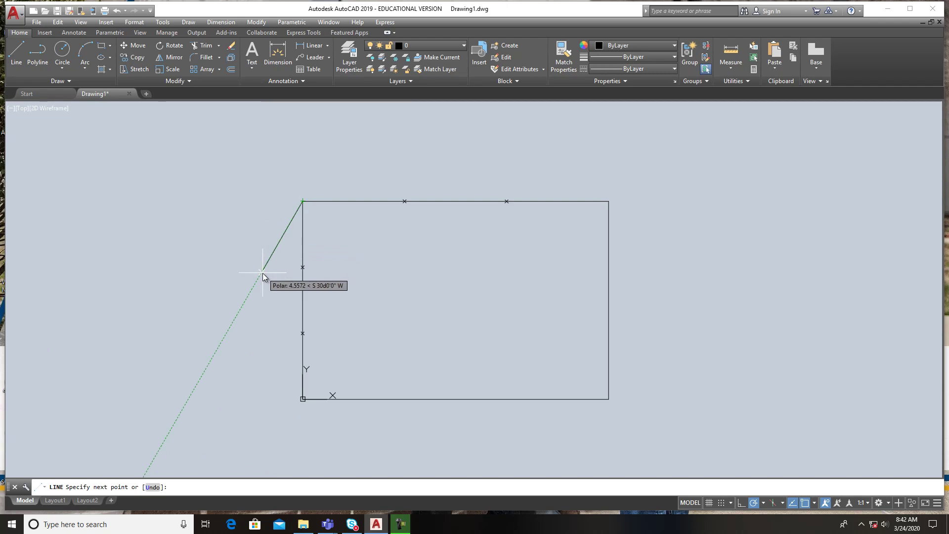
pyautogui.write('2')
pyautogui.press('Return')
pyautogui.press('Return')
# Continue the sloped line beside the left edge with two more 2-unit segments at S 30° W.
pyautogui.press('Return')
pyautogui.click(289, 234)
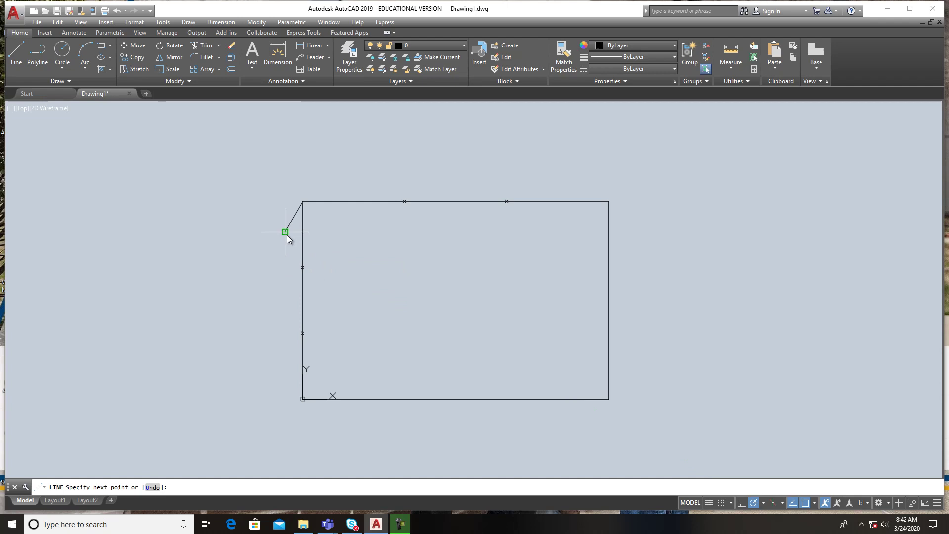
pyautogui.write('2')
pyautogui.press('Return')
pyautogui.press('Return')
pyautogui.press('Return')
pyautogui.click(267, 263)
pyautogui.write('2')
pyautogui.press('Return')
pyautogui.press('Return')
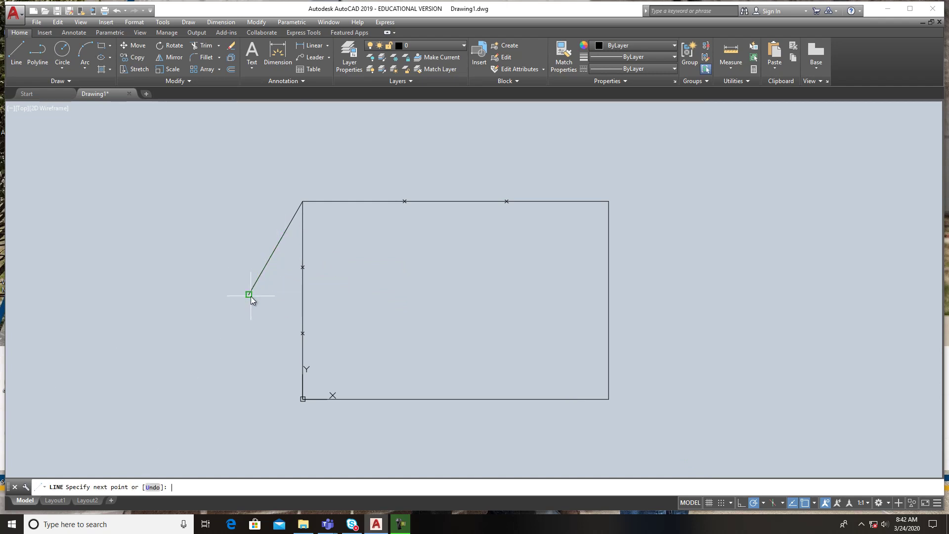
# Draw a line from the far end of the 2-unit segments to the rectangle's lower-left corner.
pyautogui.click(12, 50)
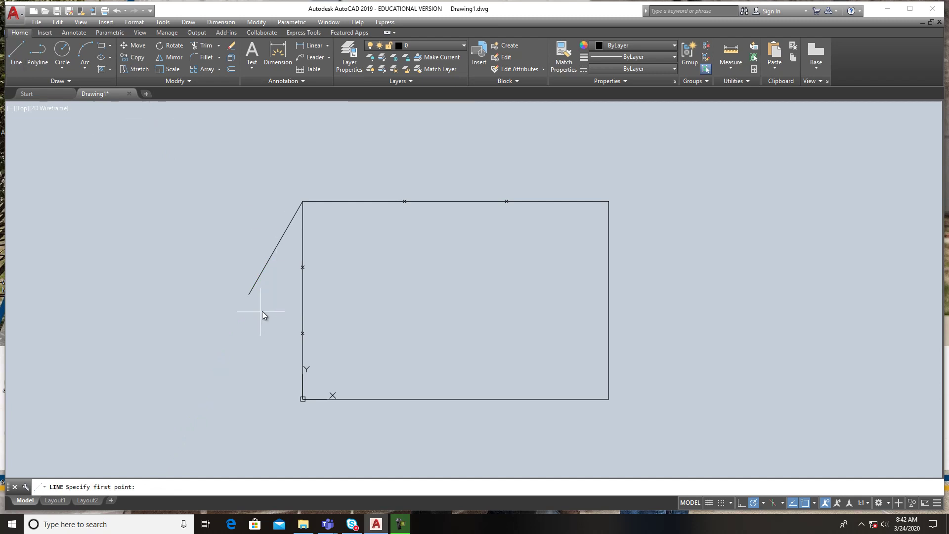
pyautogui.click(249, 295)
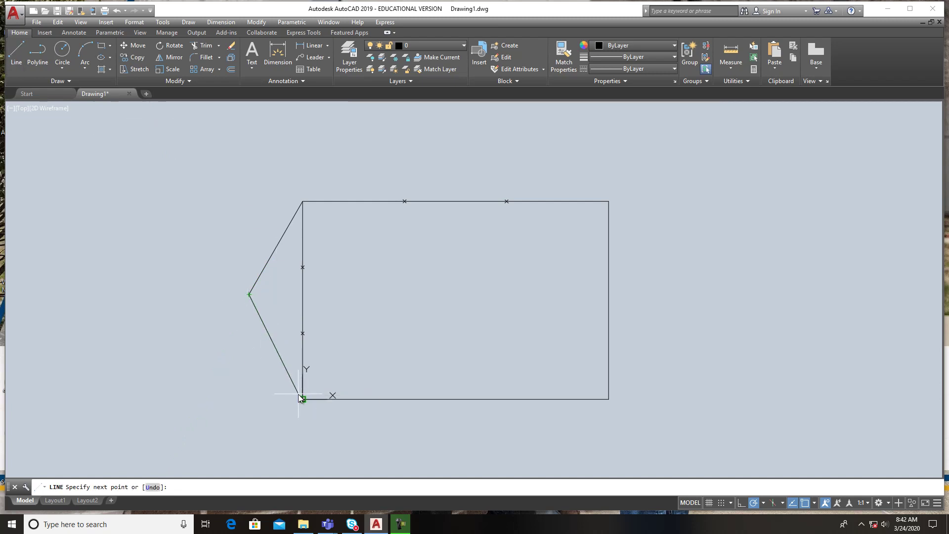
pyautogui.click(300, 399)
pyautogui.click(249, 295)
pyautogui.press('Return')
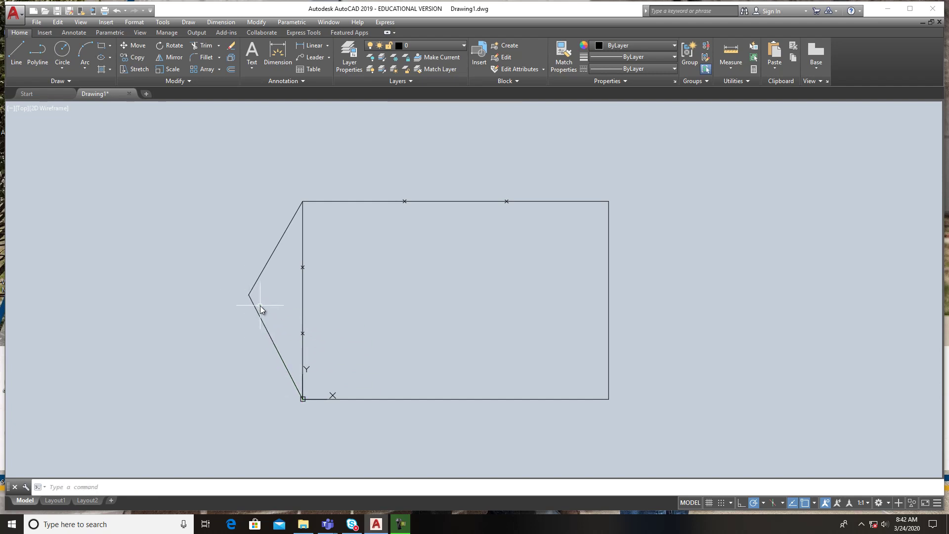
# Copy the lower slanted line from its outer end to the two joints between the 2-unit segments.
pyautogui.click(133, 57)
pyautogui.click(262, 323)
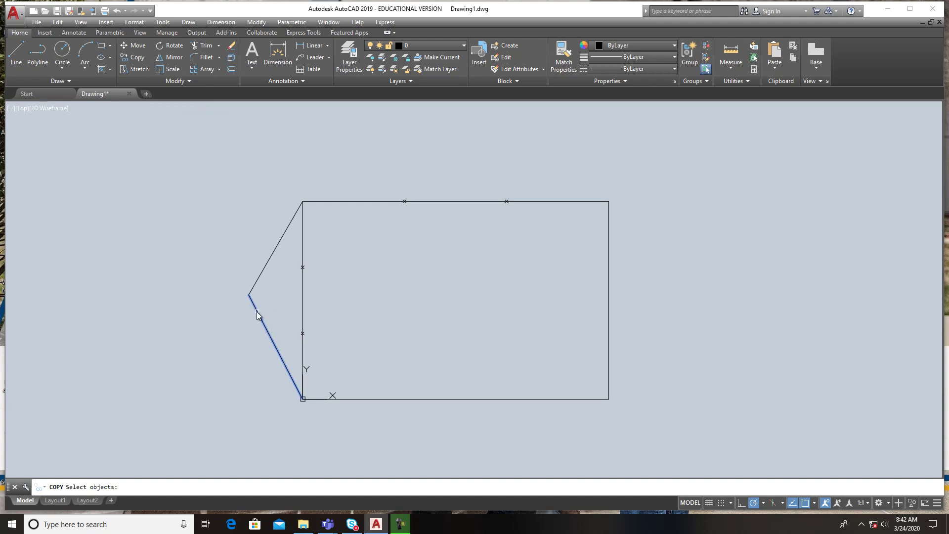
pyautogui.press('Return')
pyautogui.click(248, 294)
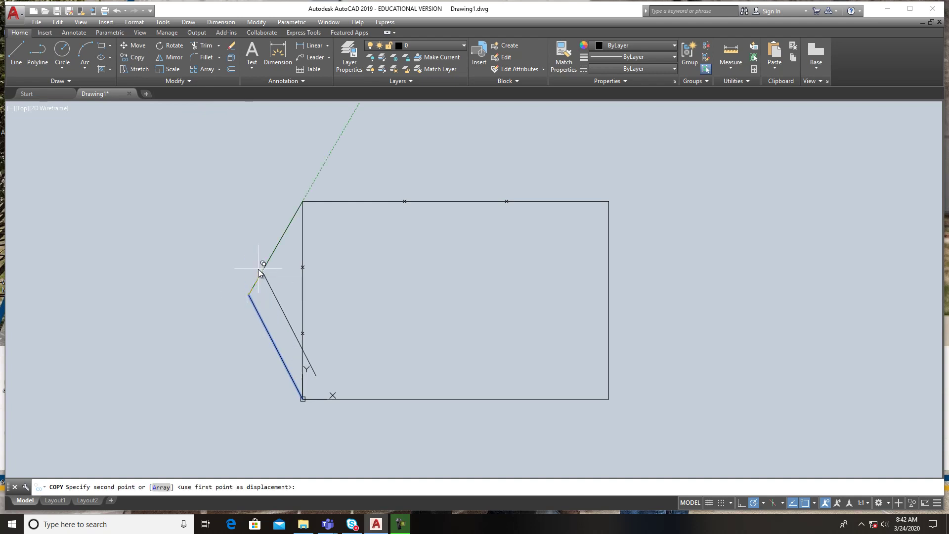
pyautogui.click(266, 264)
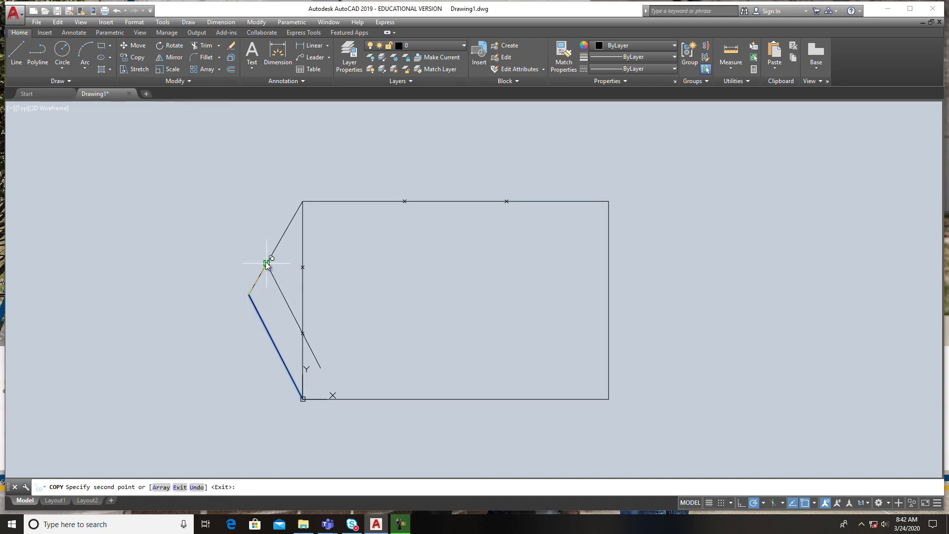
pyautogui.click(285, 232)
pyautogui.press('Return')
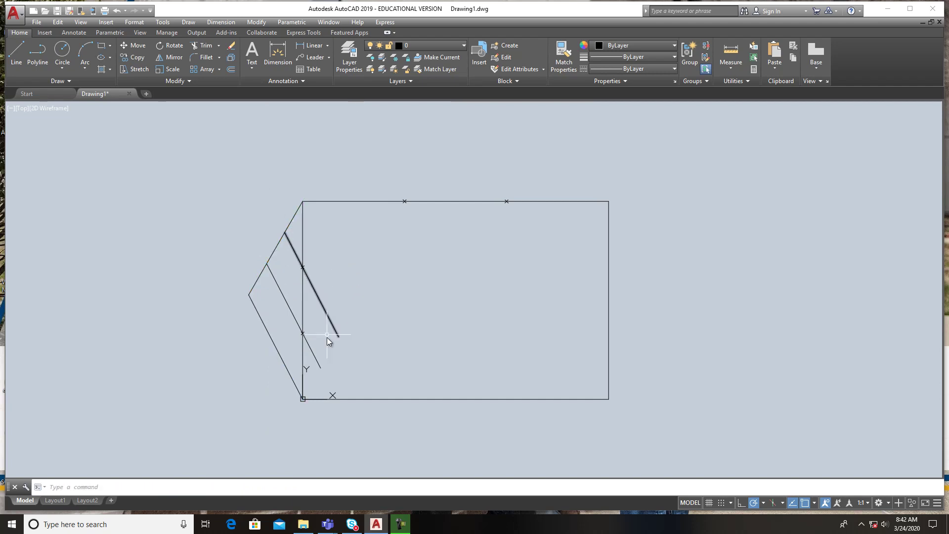
# Check the slanted lines against the left edge's division points, and delete all the construction lines there.
pyautogui.scroll(4, 298, 341)
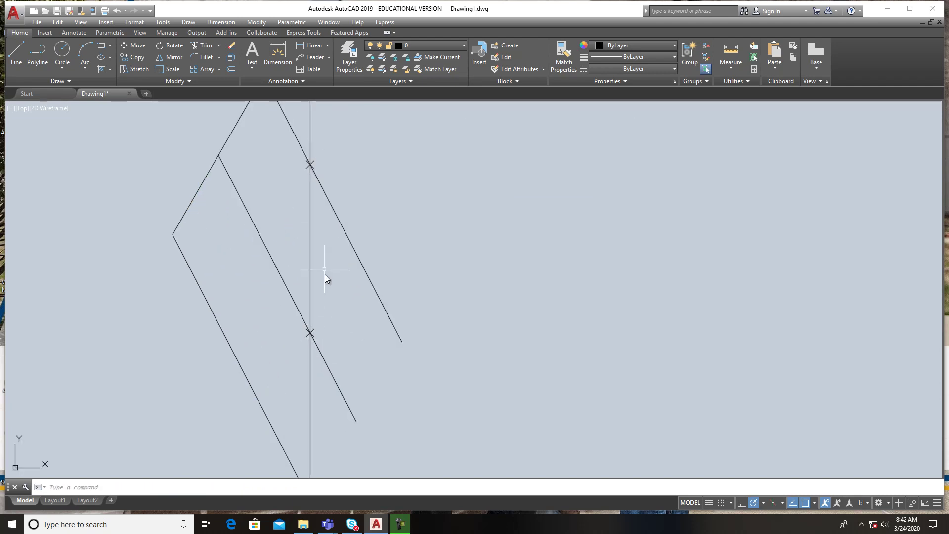
pyautogui.scroll(-4, 389, 327)
pyautogui.click(355, 389)
pyautogui.click(286, 200)
pyautogui.press('Delete')
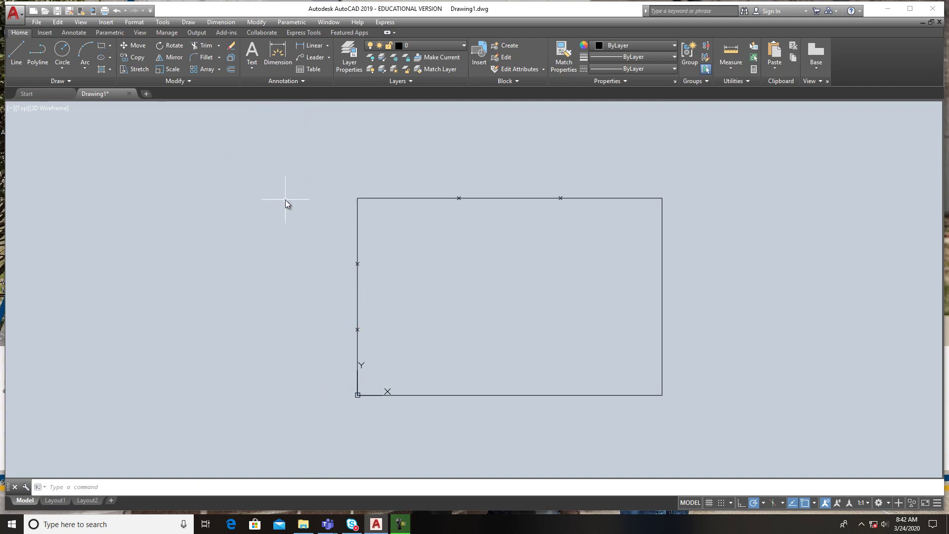
# Draw horizontal lines from the left edge's two division points across to the rectangle's right edge.
pyautogui.click(14, 50)
pyautogui.click(358, 263)
pyautogui.click(662, 263)
pyautogui.press('Return')
pyautogui.press('Return')
pyautogui.click(357, 329)
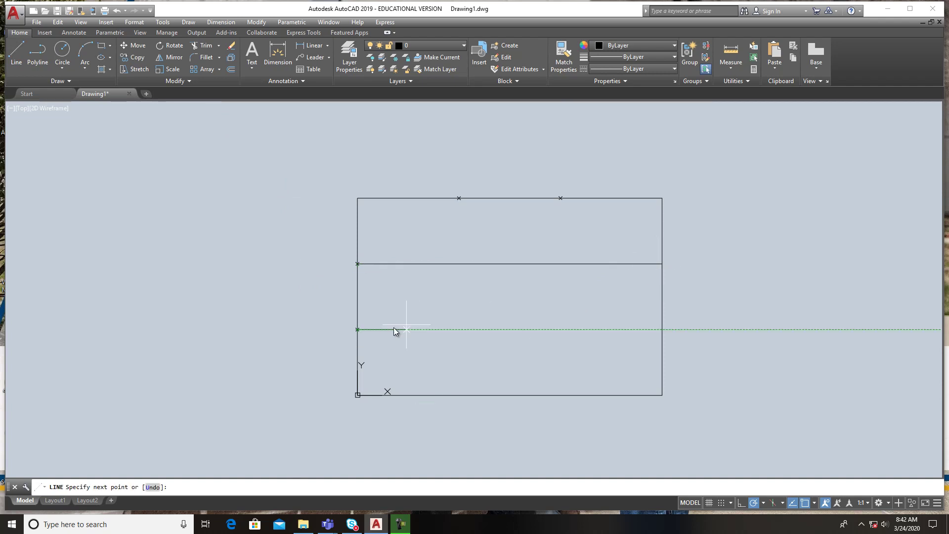
pyautogui.click(665, 331)
pyautogui.press('Return')
# Draw vertical lines from the top edge's two division points down to the rectangle's bottom edge.
pyautogui.press('Return')
pyautogui.click(459, 198)
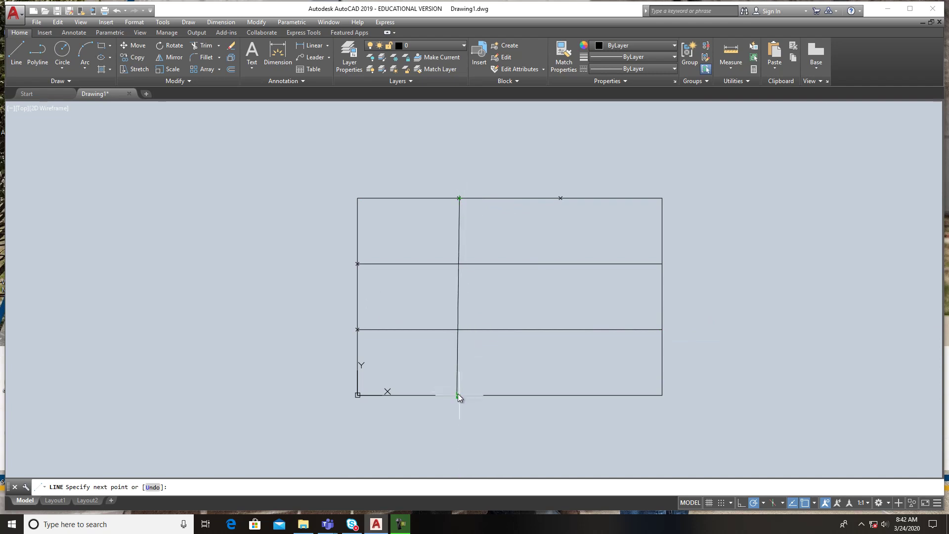
pyautogui.click(459, 394)
pyautogui.press('Return')
pyautogui.press('Return')
pyautogui.click(560, 195)
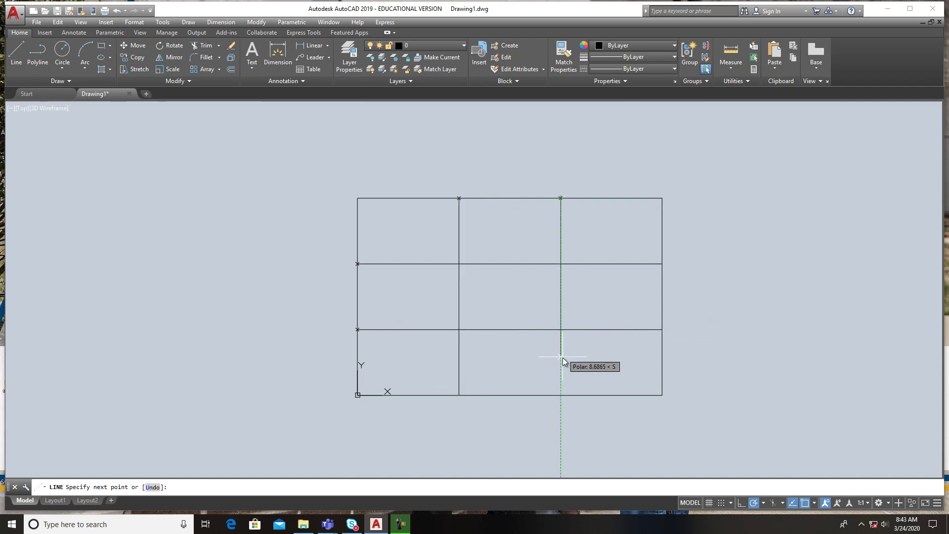
pyautogui.click(560, 394)
pyautogui.press('Return')
# Draw a center-radius circle in the upper-left part of the grid's upper-left cell.
pyautogui.scroll(6, 390, 221)
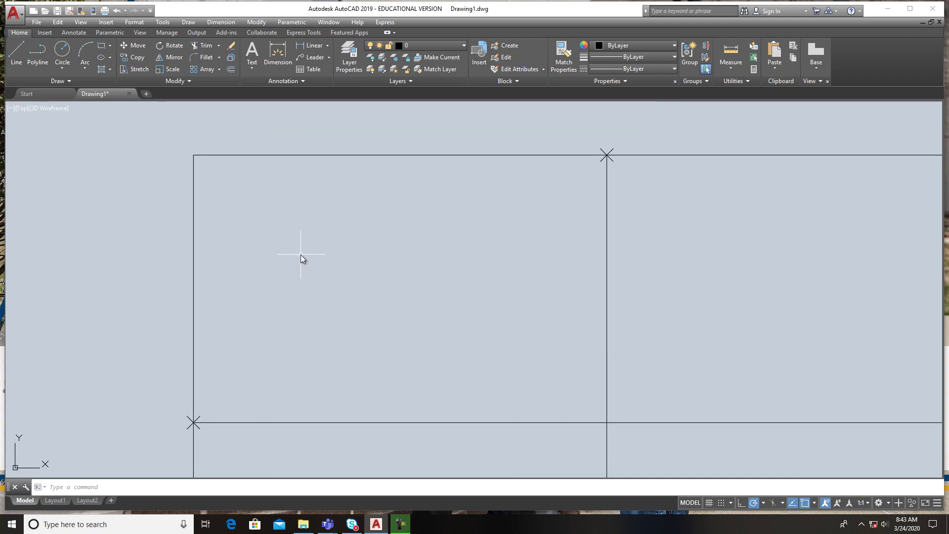
pyautogui.scroll(2, 395, 292)
pyautogui.scroll(-2, 410, 297)
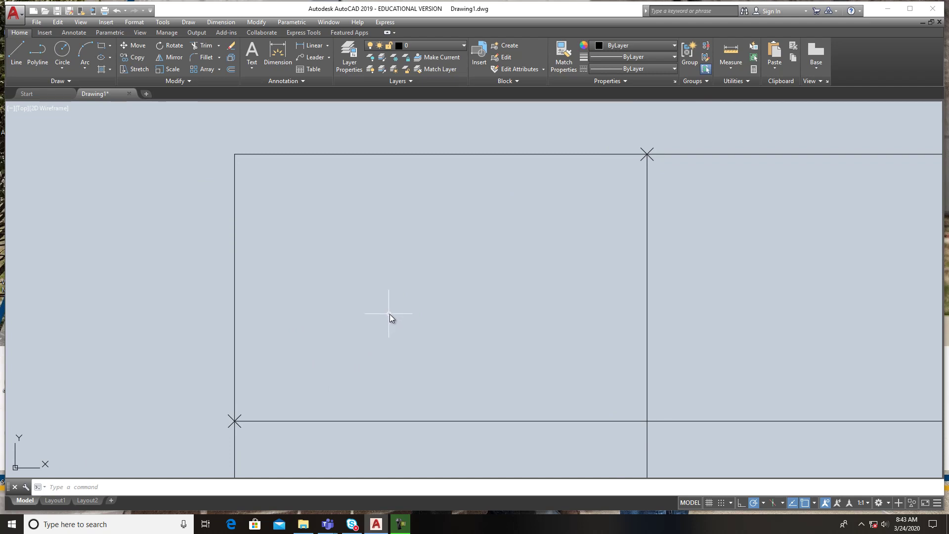
pyautogui.click(62, 68)
pyautogui.click(81, 86)
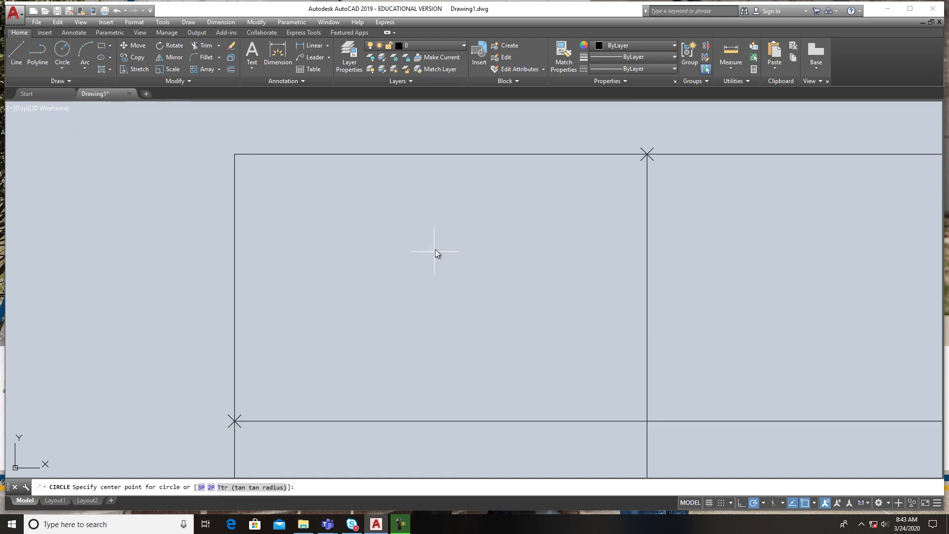
pyautogui.click(336, 244)
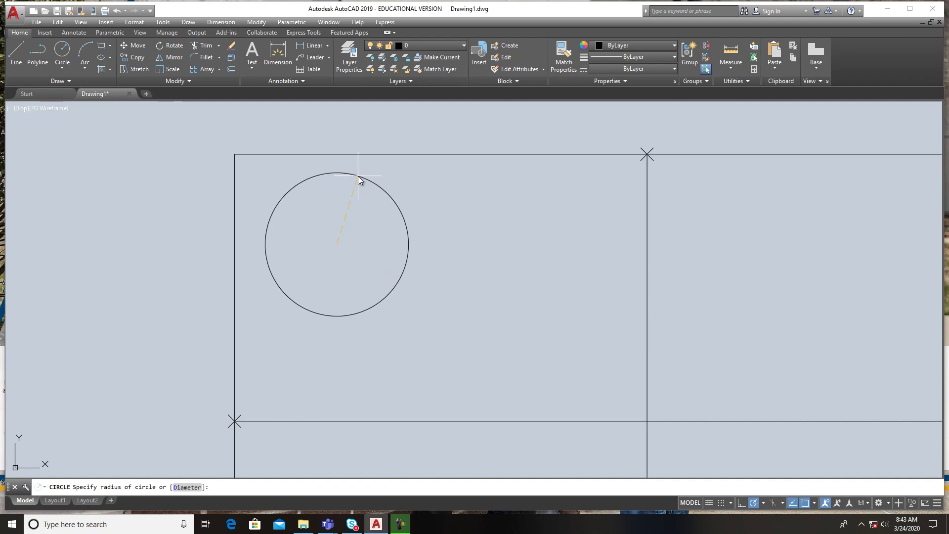
pyautogui.click(358, 175)
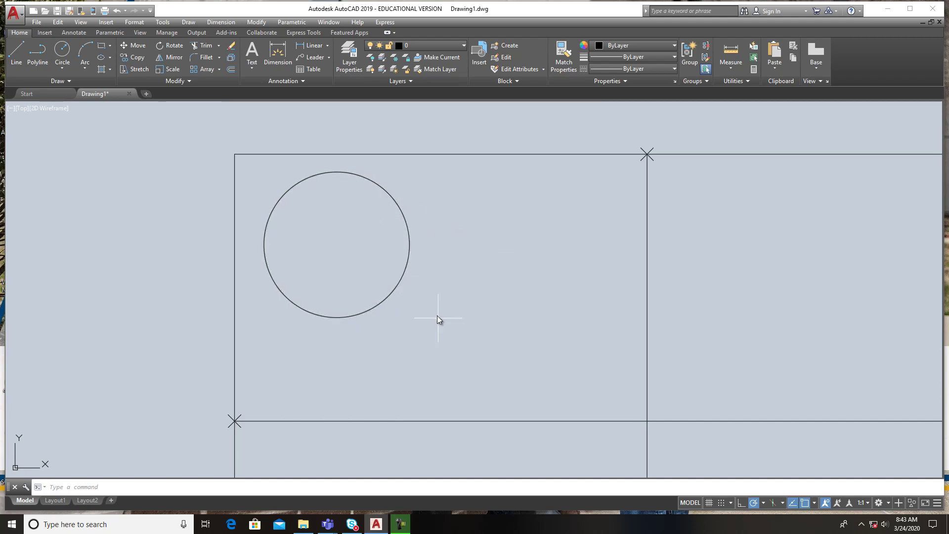
# Draw a short horizontal line below and to the right of the circle, inside the upper-left cell.
pyautogui.click(19, 58)
pyautogui.click(587, 385)
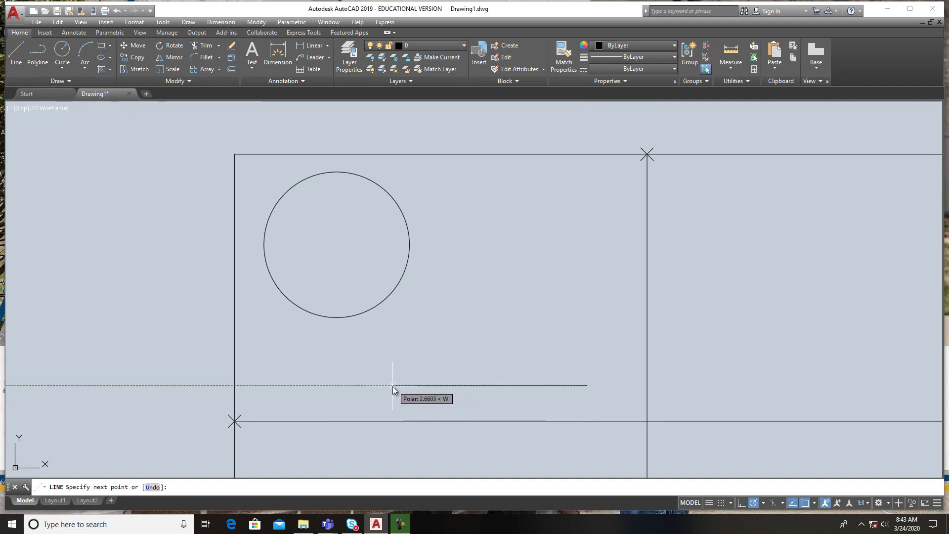
pyautogui.click(412, 386)
pyautogui.press('Return')
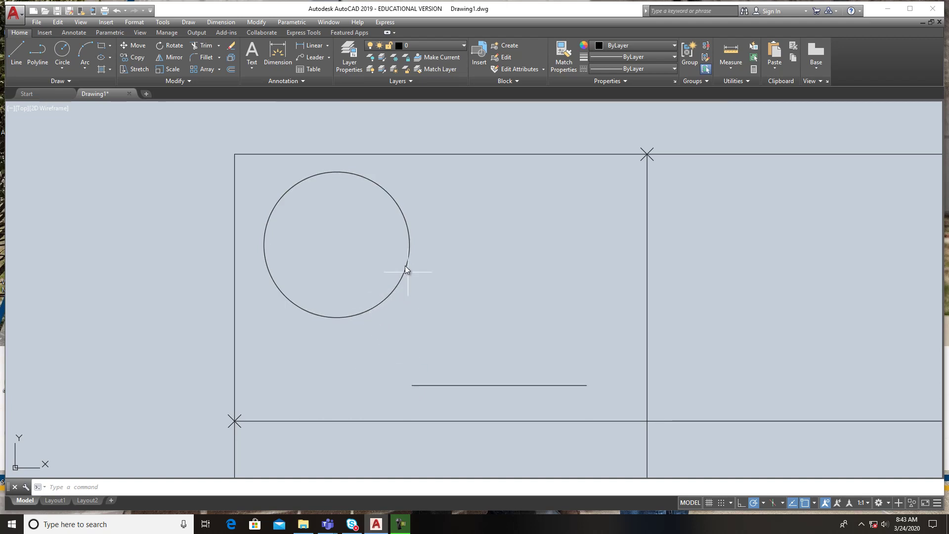
# Place a point at the short horizontal line's left endpoint and delete the line.
pyautogui.click(64, 84)
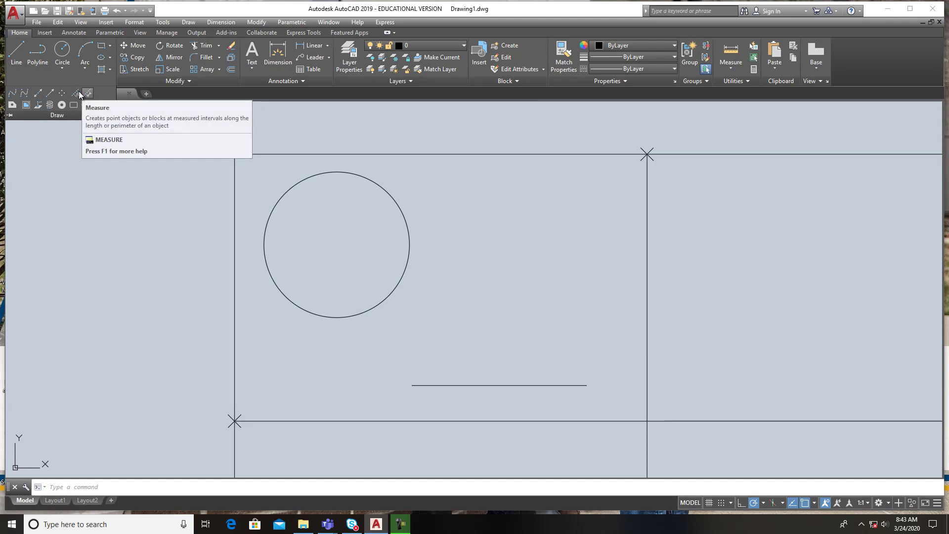
pyautogui.click(64, 91)
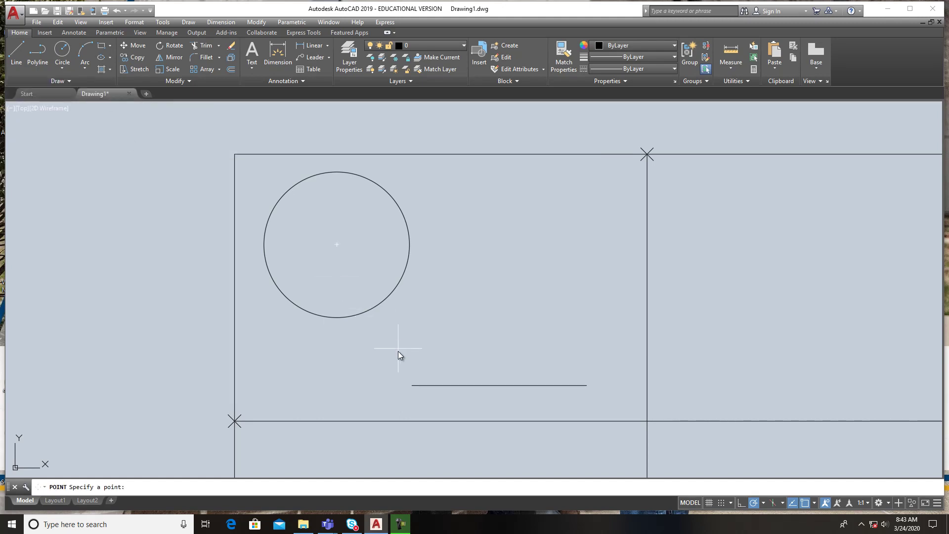
pyautogui.press('Escape')
pyautogui.click(473, 385)
pyautogui.click(466, 391)
pyautogui.press('Delete')
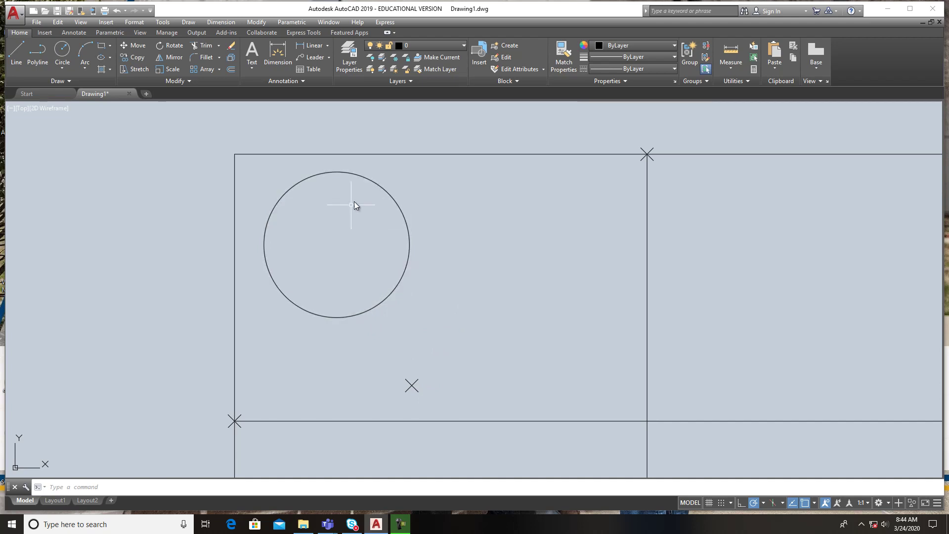
pyautogui.click(327, 46)
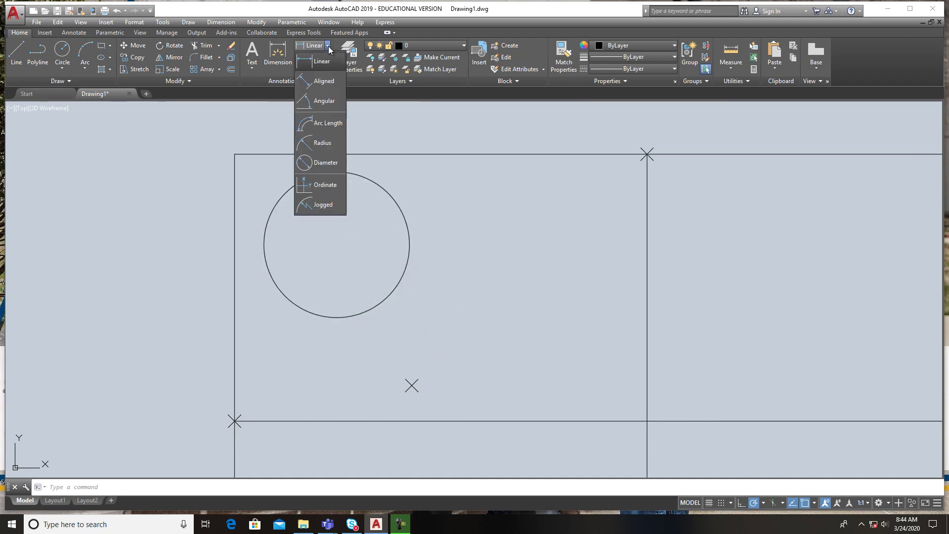
pyautogui.click(323, 143)
pyautogui.click(392, 201)
pyautogui.scroll(-10, 442, 202)
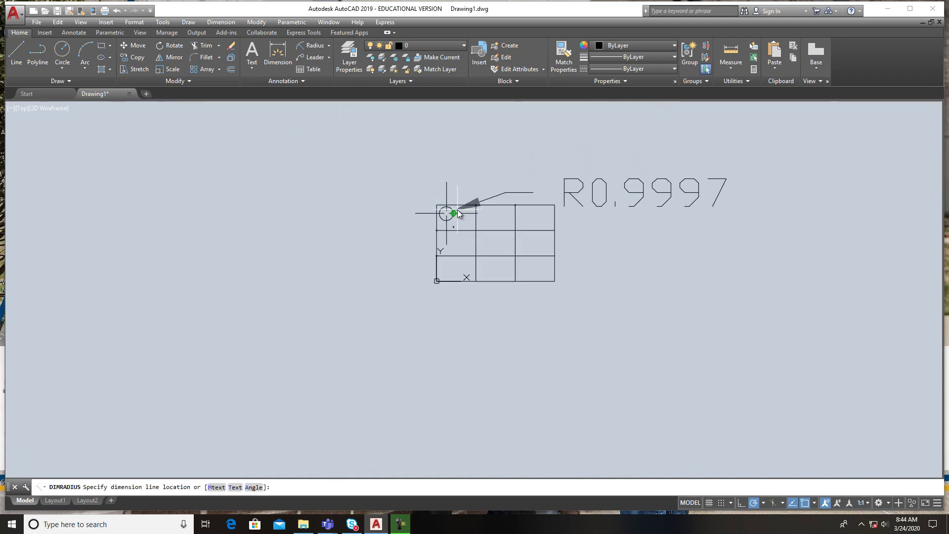
pyautogui.scroll(8, 458, 209)
pyautogui.press('Escape')
# Set the circle's radius to 1 in its properties and close the properties display.
pyautogui.click(414, 207)
pyautogui.rightClick(415, 206)
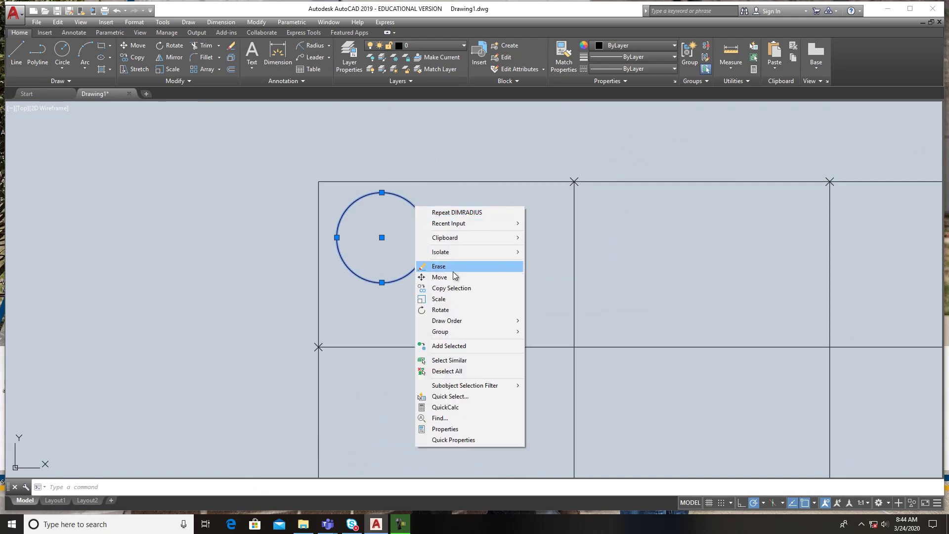
pyautogui.click(452, 428)
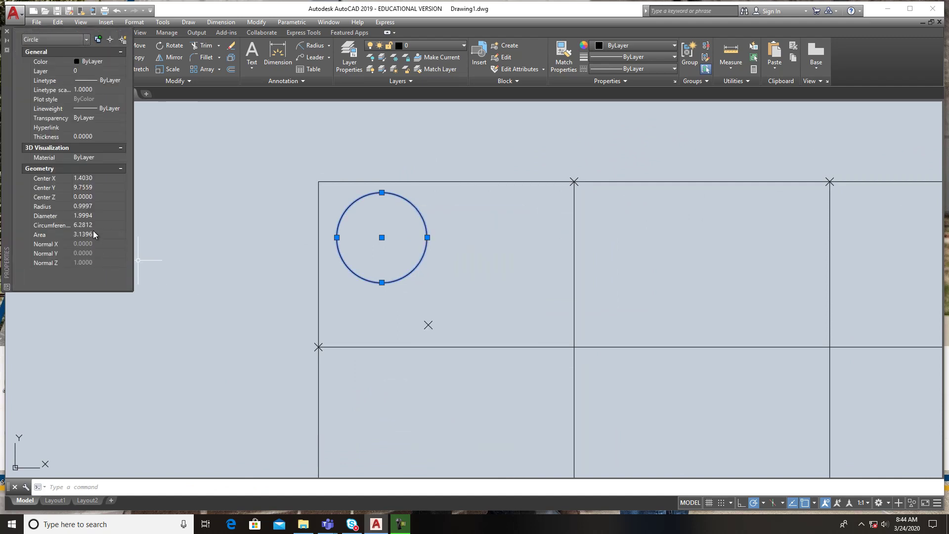
pyautogui.click(98, 206)
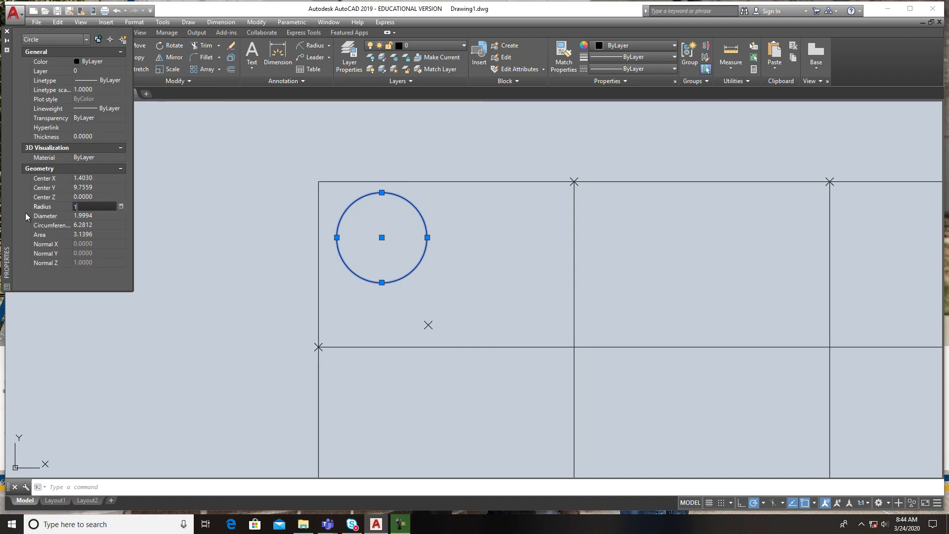
pyautogui.write('1')
pyautogui.press('Tab')
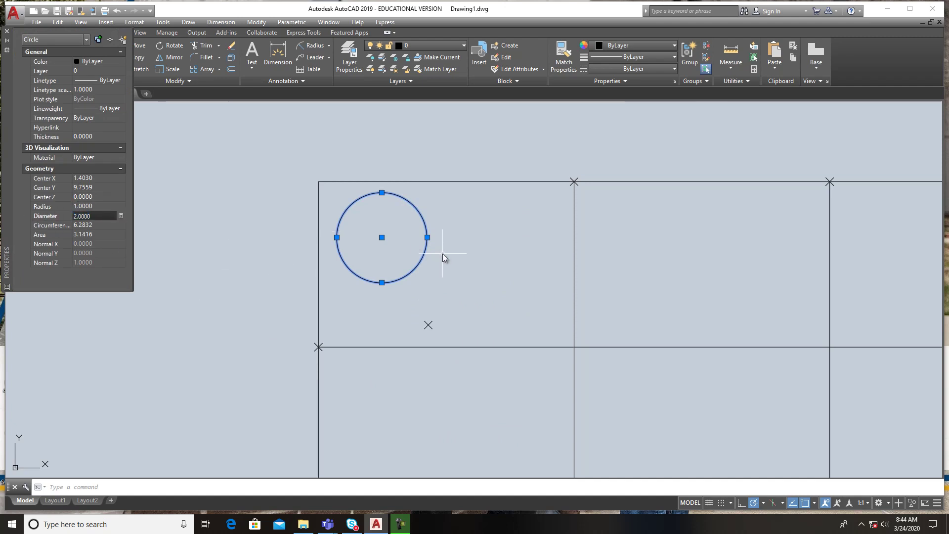
pyautogui.press('Escape')
pyautogui.moveTo(430, 289); pyautogui.dragTo(346, 280, button='middle')
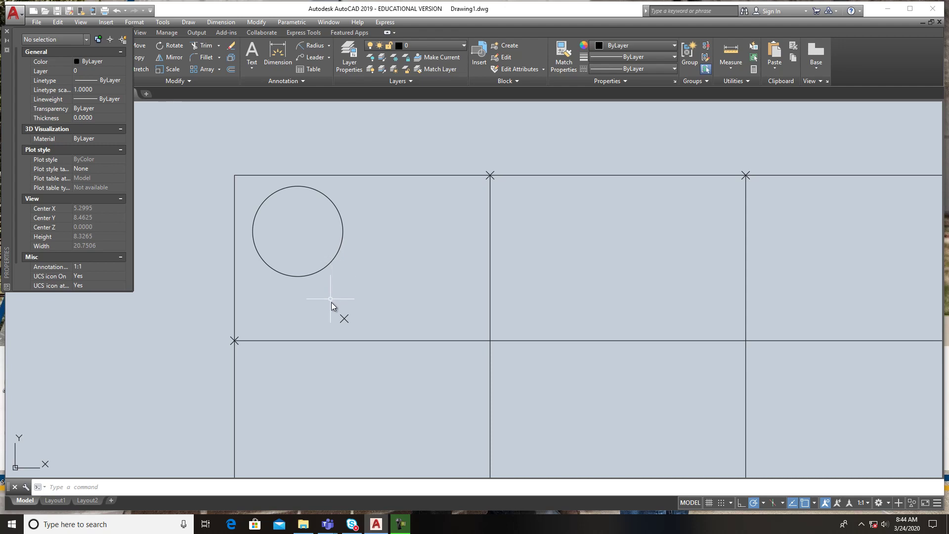
pyautogui.click(7, 31)
# Add the single-line text 3" Radius starting near the first cell's top edge, to the right of the circle.
pyautogui.scroll(2, 368, 223)
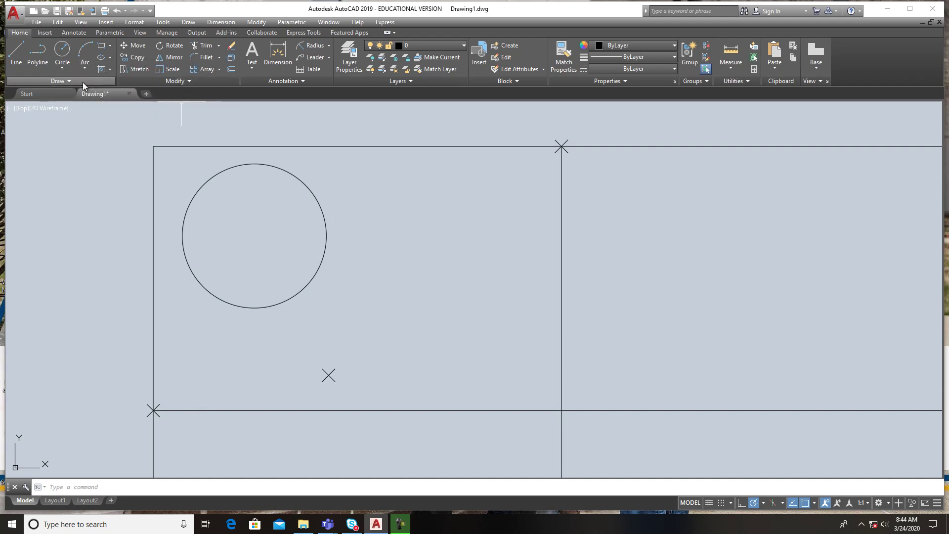
pyautogui.click(80, 34)
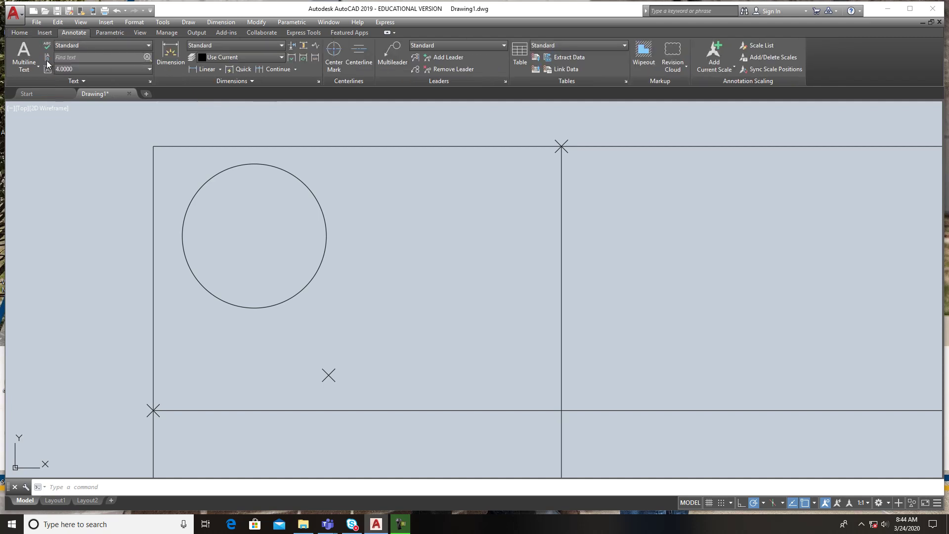
pyautogui.click(22, 71)
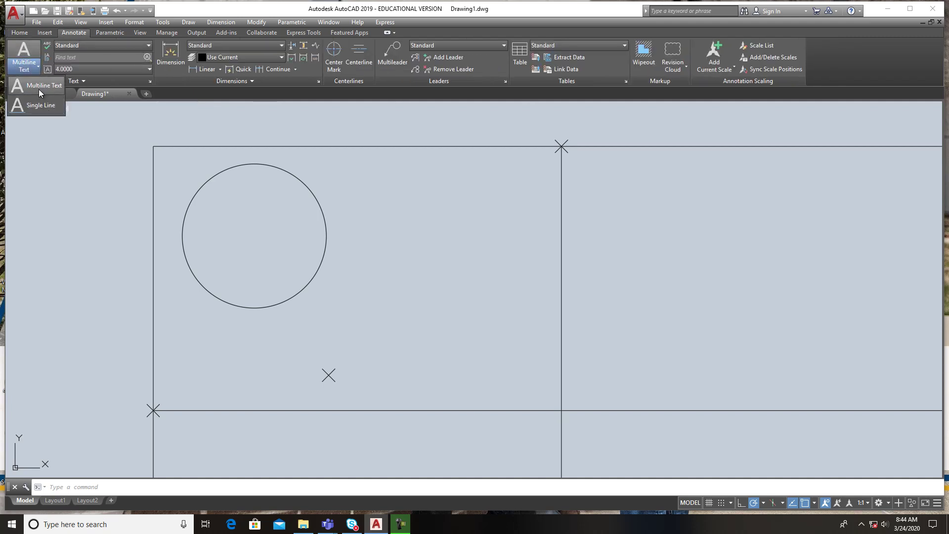
pyautogui.click(41, 105)
pyautogui.click(388, 161)
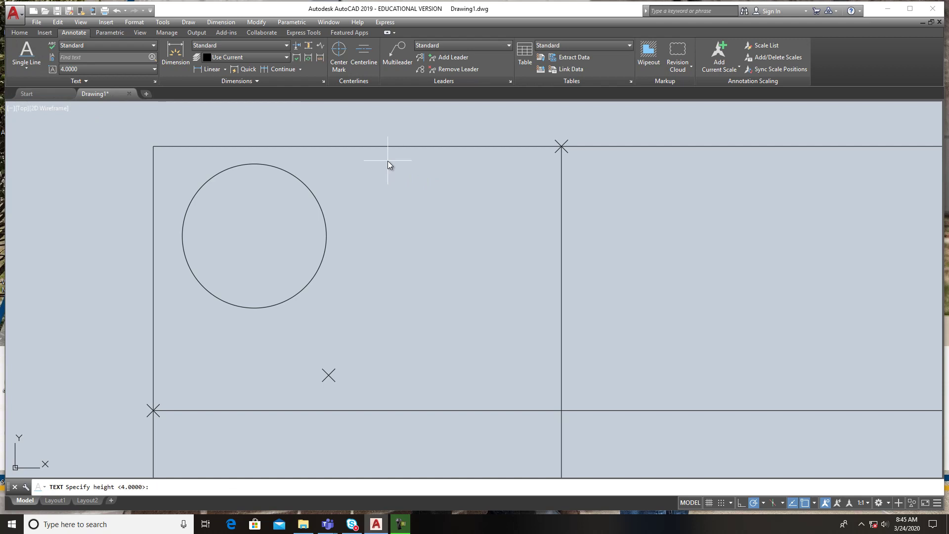
pyautogui.press('Return')
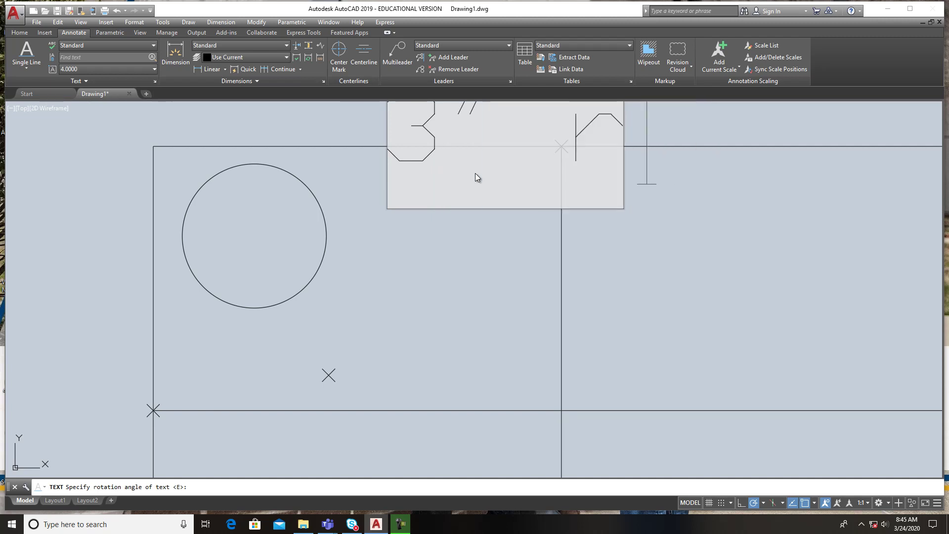
pyautogui.write('Radius')
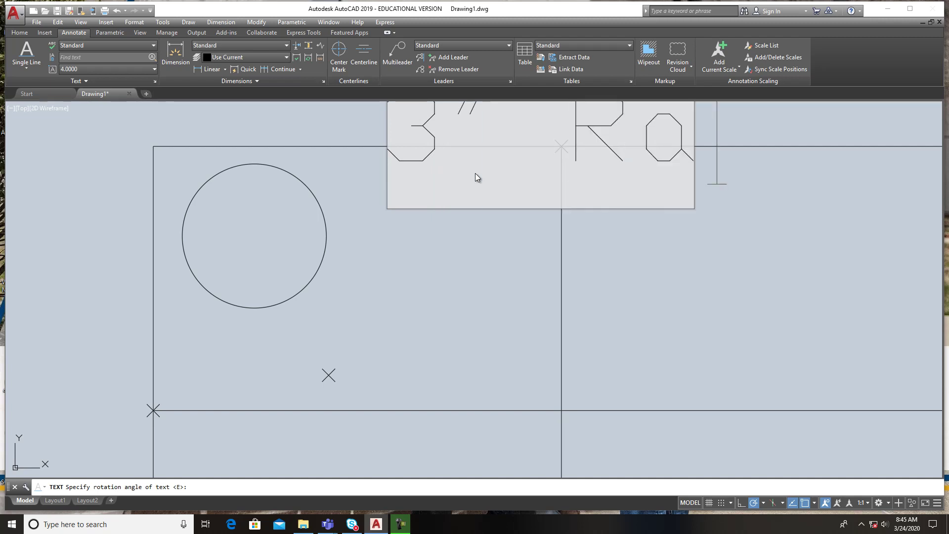
pyautogui.click(628, 238)
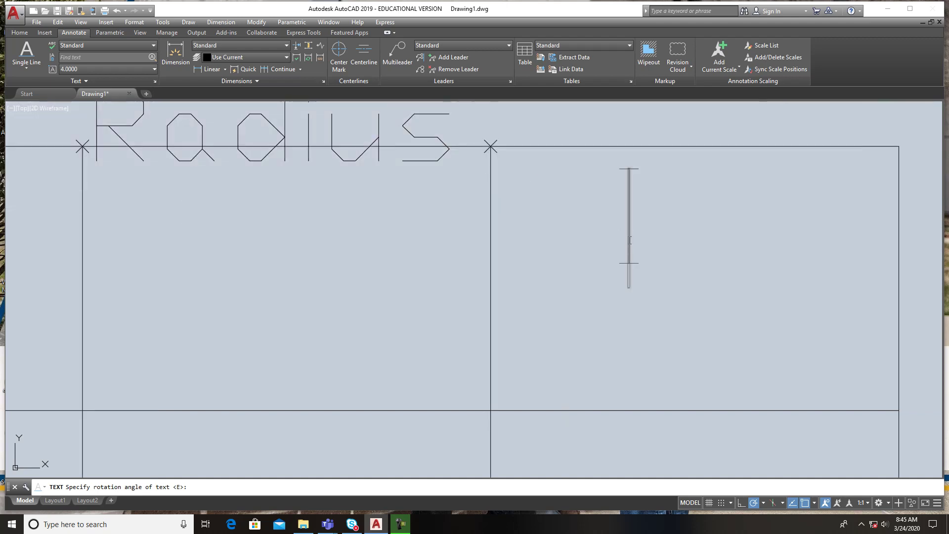
pyautogui.scroll(-5, 633, 239)
pyautogui.press('Escape')
pyautogui.scroll(4, 534, 220)
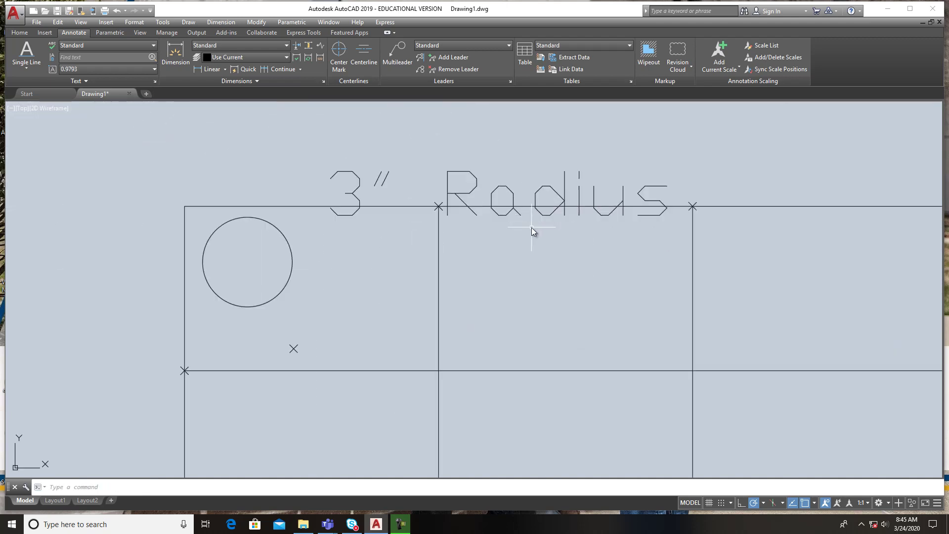
# Configure the Annotative text style with the Times New Roman TUR font and a paper text height of 0.125.
pyautogui.click(477, 183)
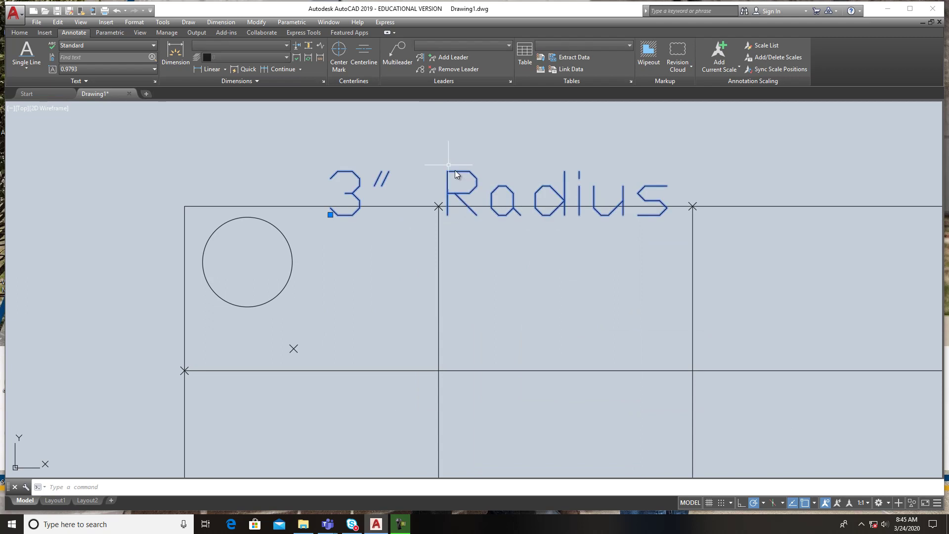
pyautogui.click(155, 80)
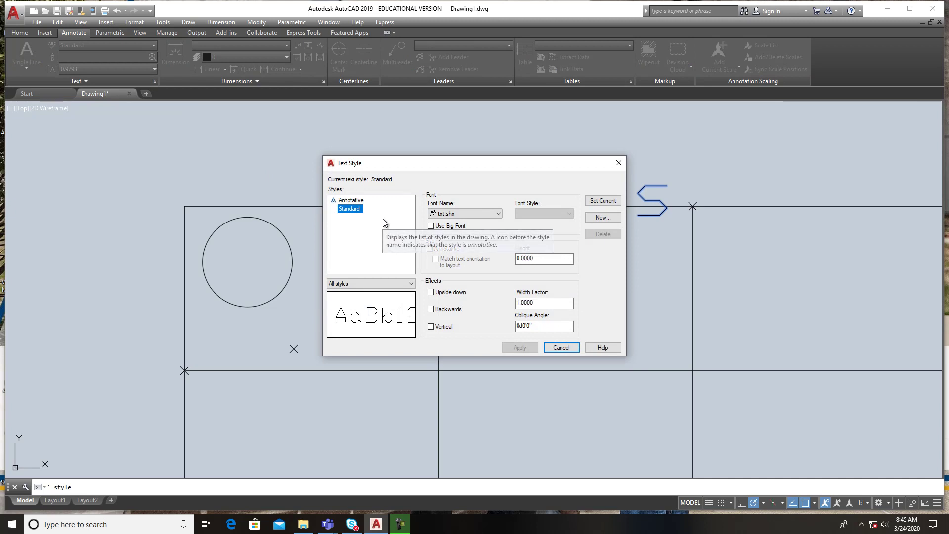
pyautogui.press('Up')
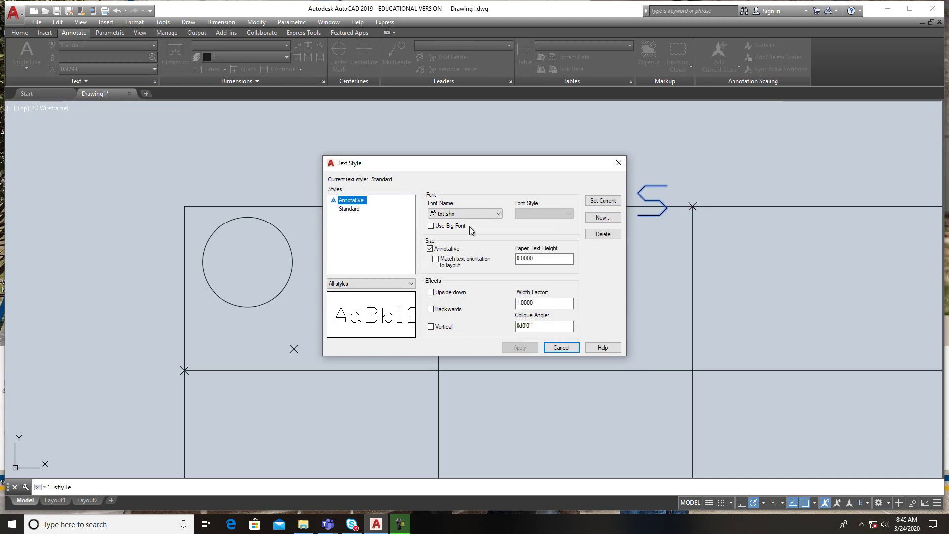
pyautogui.click(498, 213)
pyautogui.scroll(-1, 492, 223)
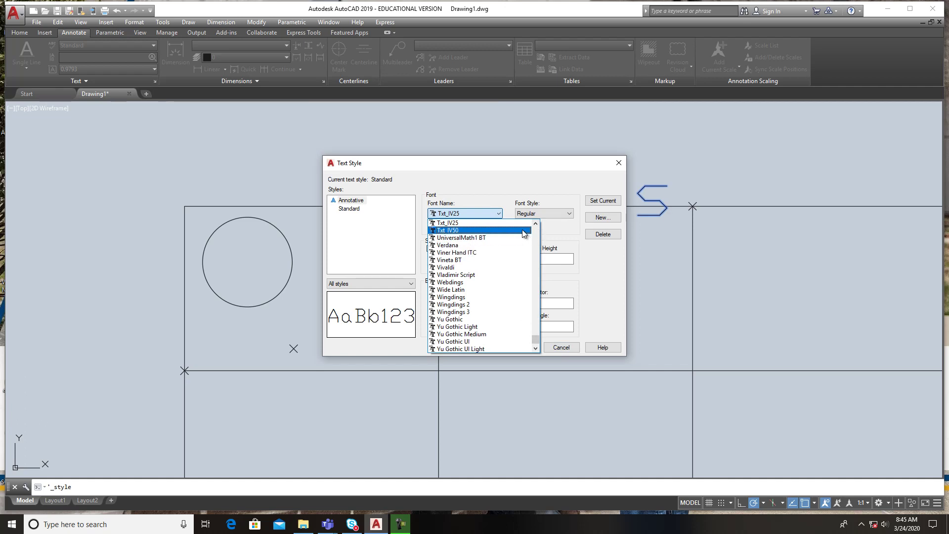
pyautogui.scroll(3, 536, 223)
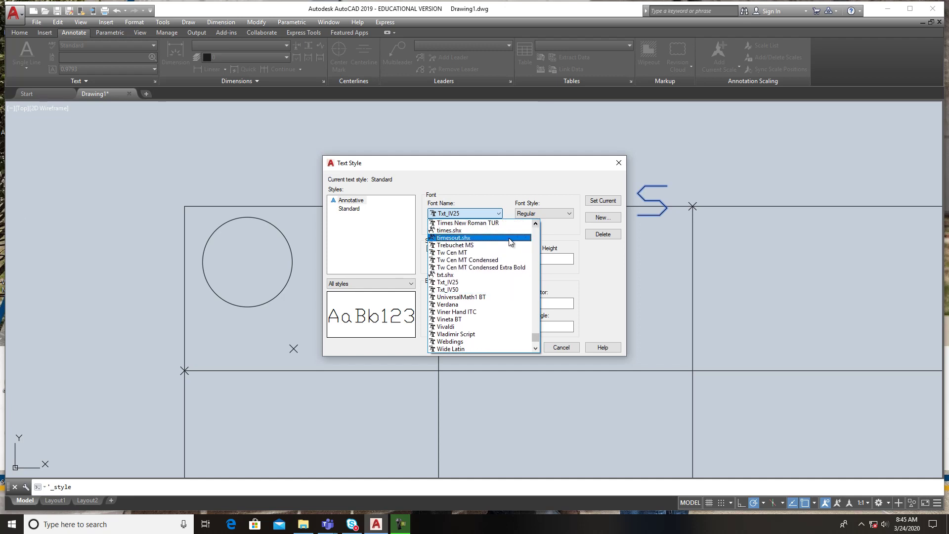
pyautogui.click(488, 222)
pyautogui.doubleClick(539, 258)
pyautogui.write('.125')
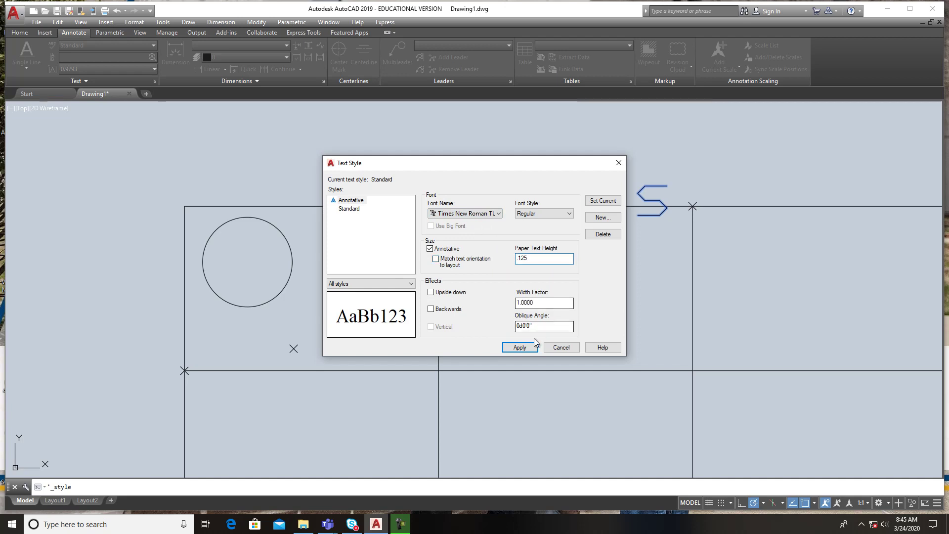
pyautogui.click(520, 348)
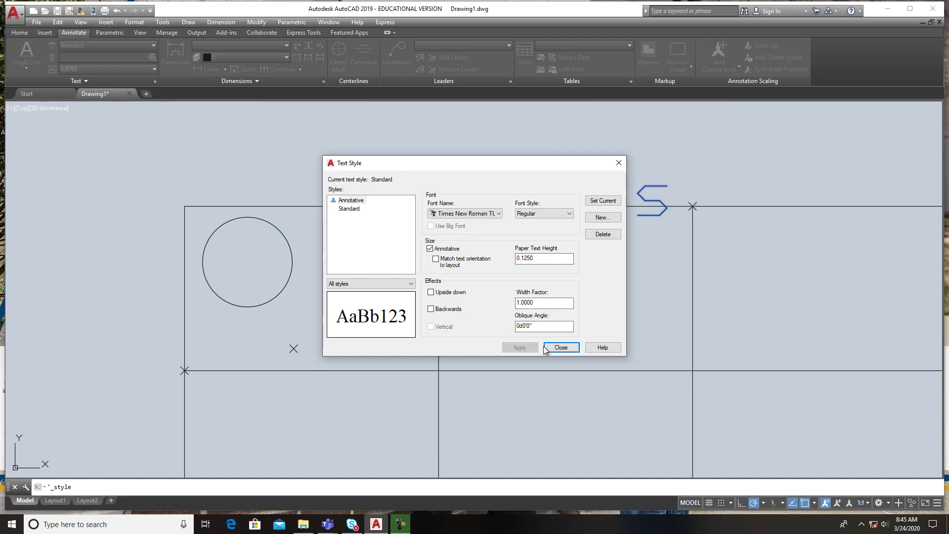
pyautogui.click(564, 347)
# Apply the Annotative text style to the 3" Radius text.
pyautogui.click(475, 178)
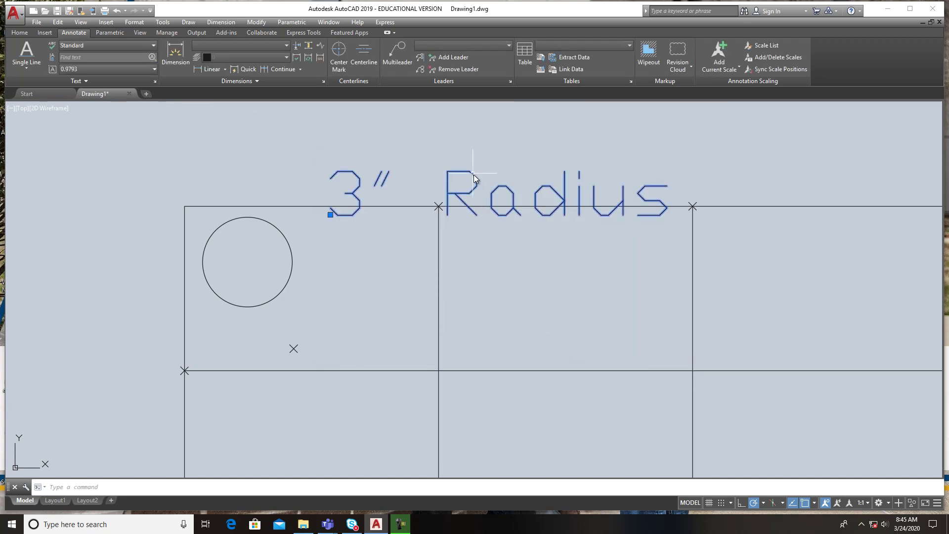
pyautogui.click(122, 45)
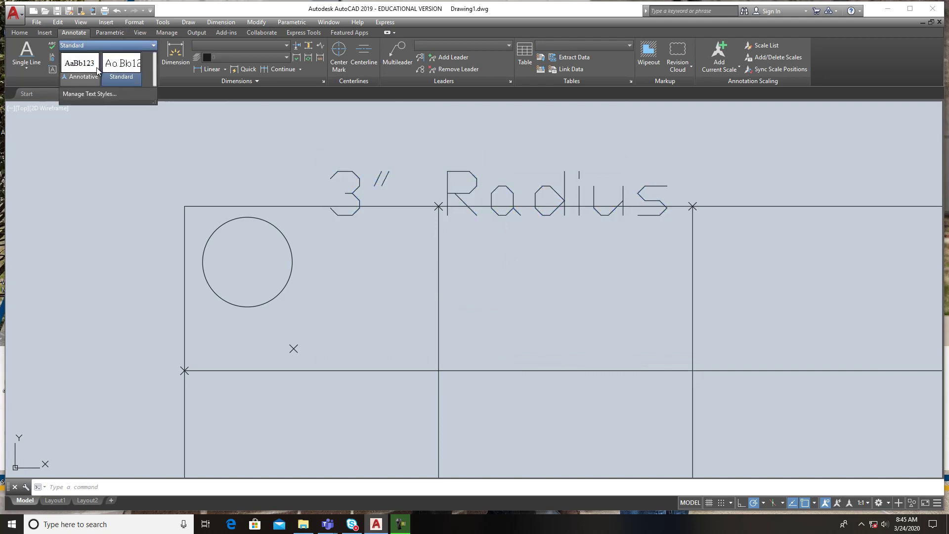
pyautogui.click(79, 62)
pyautogui.scroll(6, 341, 212)
pyautogui.press('Escape')
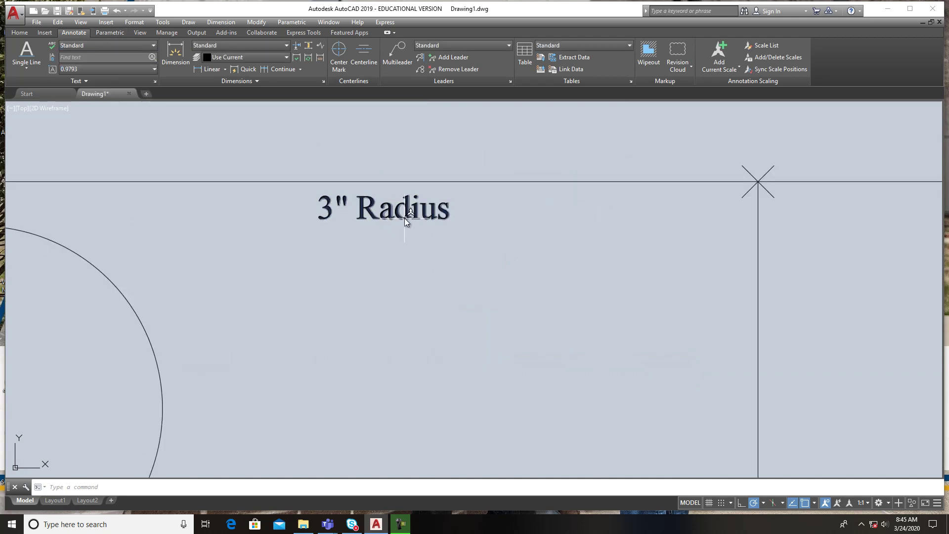
# Edit the radius label so it reads 3" RADIUS in capitals.
pyautogui.doubleClick(451, 215)
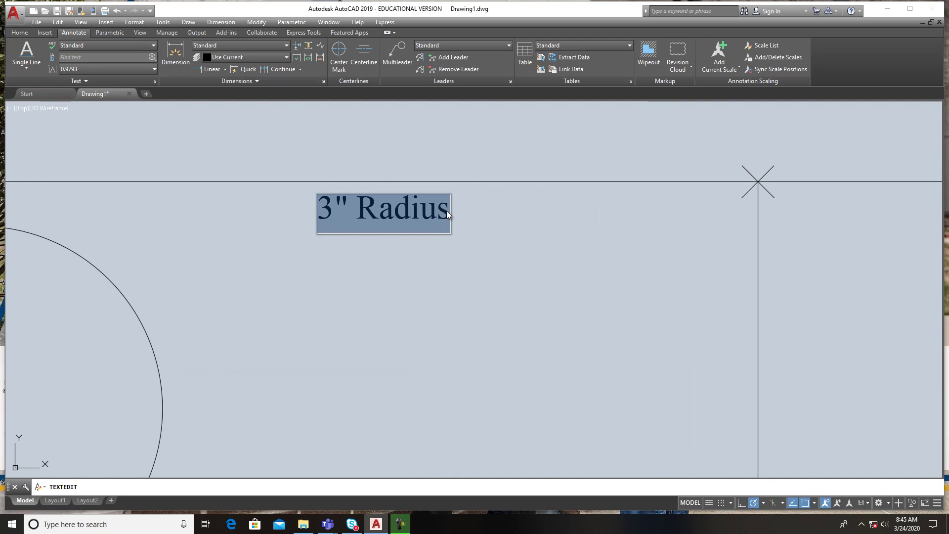
pyautogui.click(447, 211)
pyautogui.press('BackSpace')
pyautogui.press('BackSpace')
pyautogui.press('BackSpace')
pyautogui.press('BackSpace')
pyautogui.press('BackSpace')
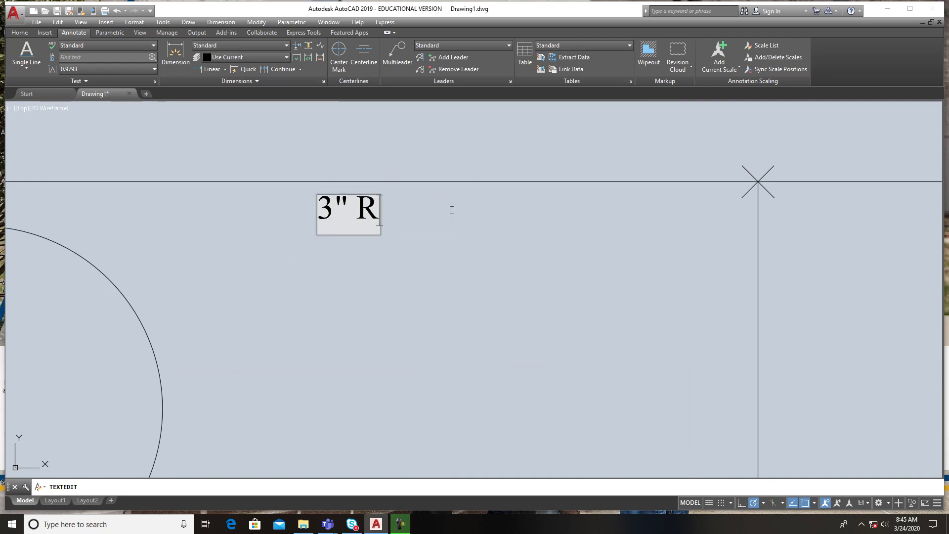
pyautogui.write('ADIUS')
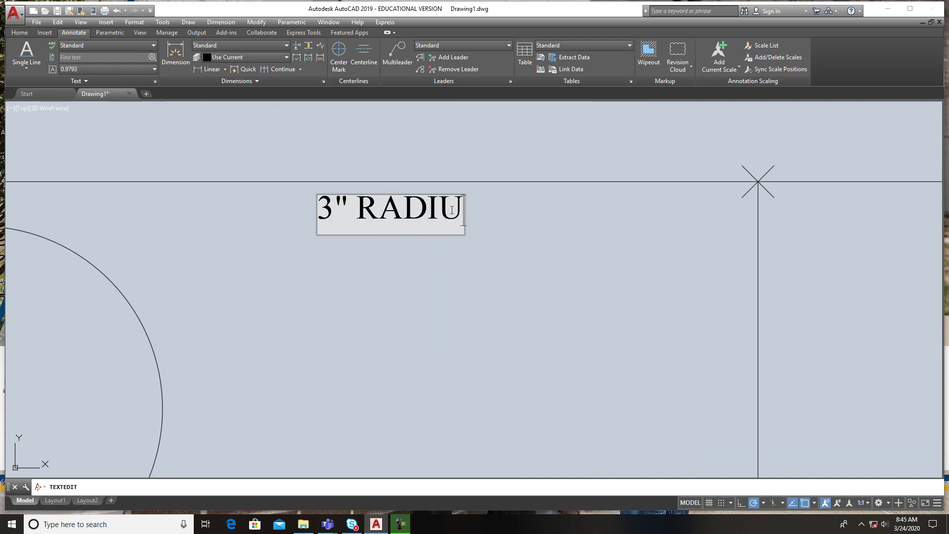
pyautogui.click(643, 237)
pyautogui.scroll(-3, 643, 277)
pyautogui.moveTo(546, 282); pyautogui.dragTo(455, 305, button='middle')
pyautogui.press('Escape')
pyautogui.moveTo(467, 354); pyautogui.dragTo(423, 331, button='middle')
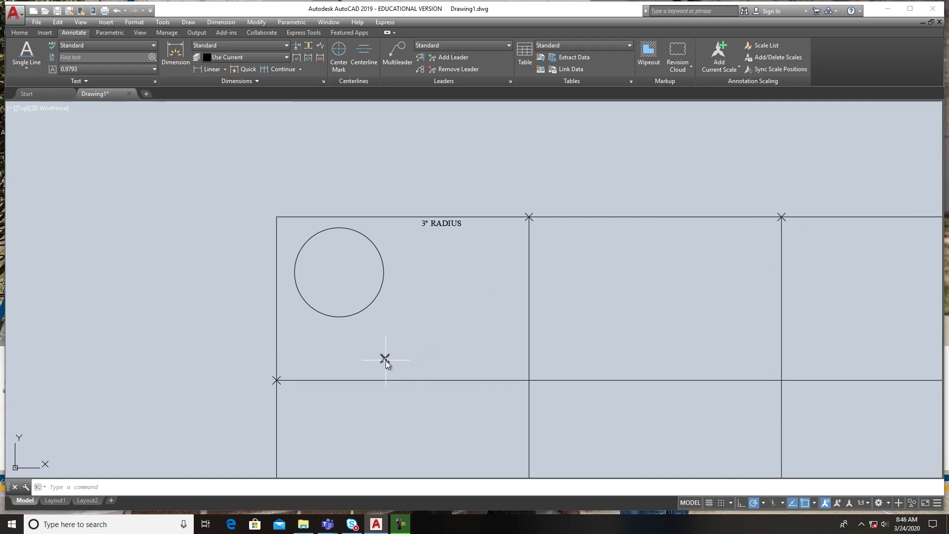
# Draw a circle of radius 3 centred on the point marker in the first cell.
pyautogui.moveTo(385, 361)
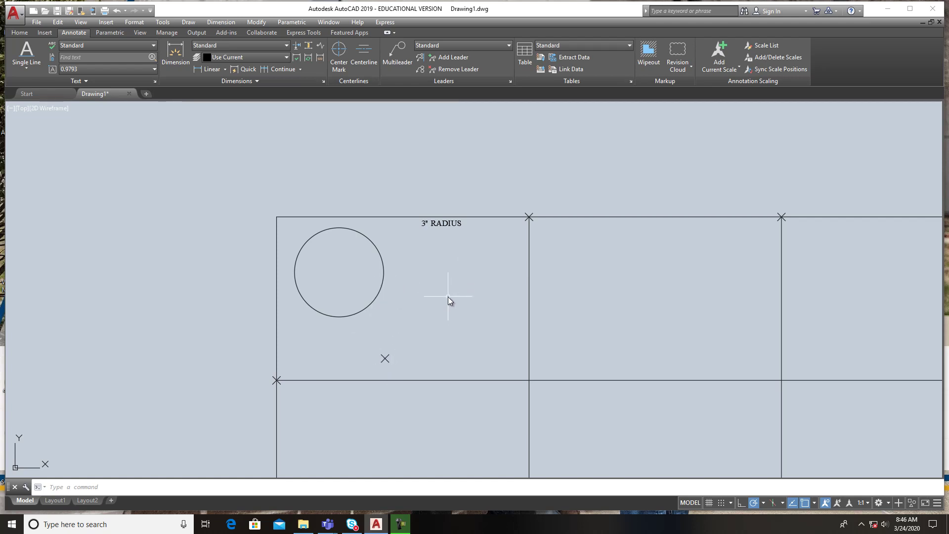
pyautogui.click(20, 33)
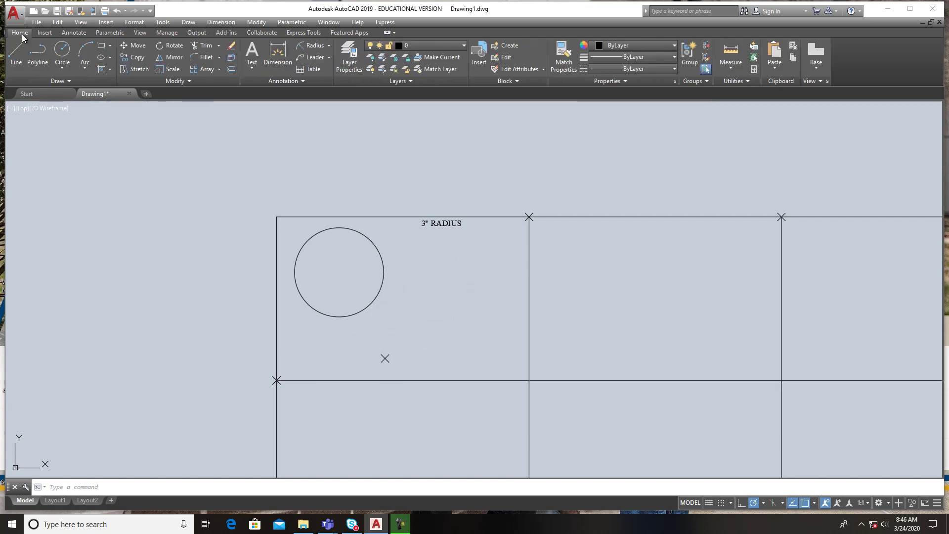
pyautogui.click(63, 51)
pyautogui.click(385, 358)
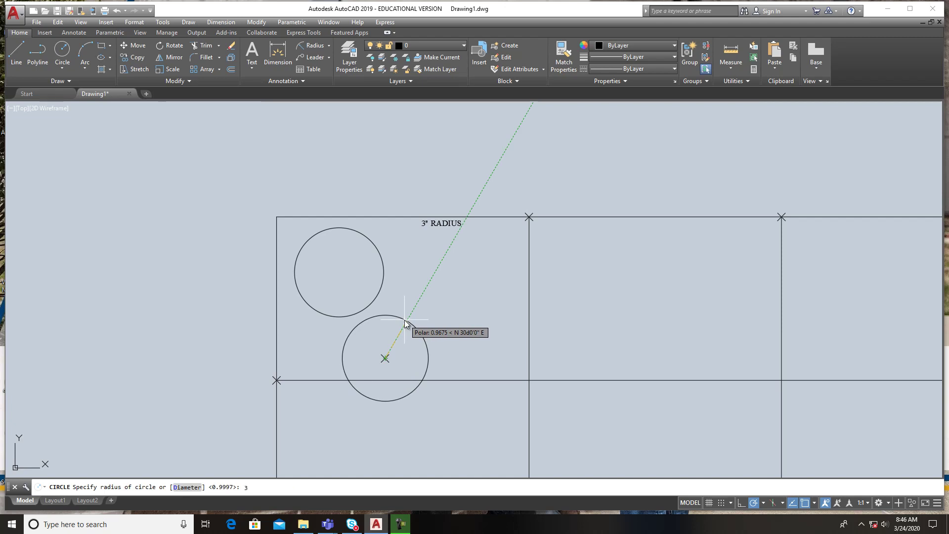
pyautogui.press('Return')
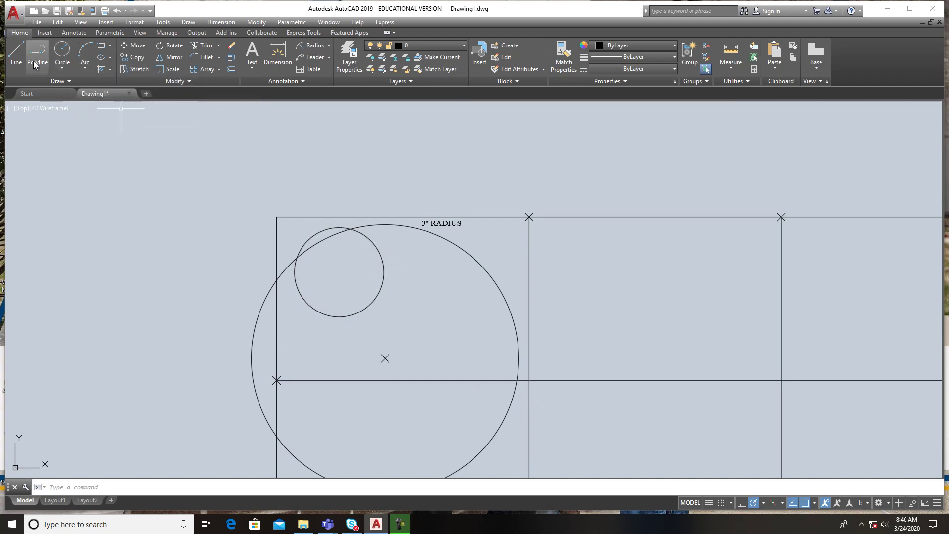
# Draw a circle of radius 4 centred on the small circle's center.
pyautogui.click(62, 68)
pyautogui.click(79, 84)
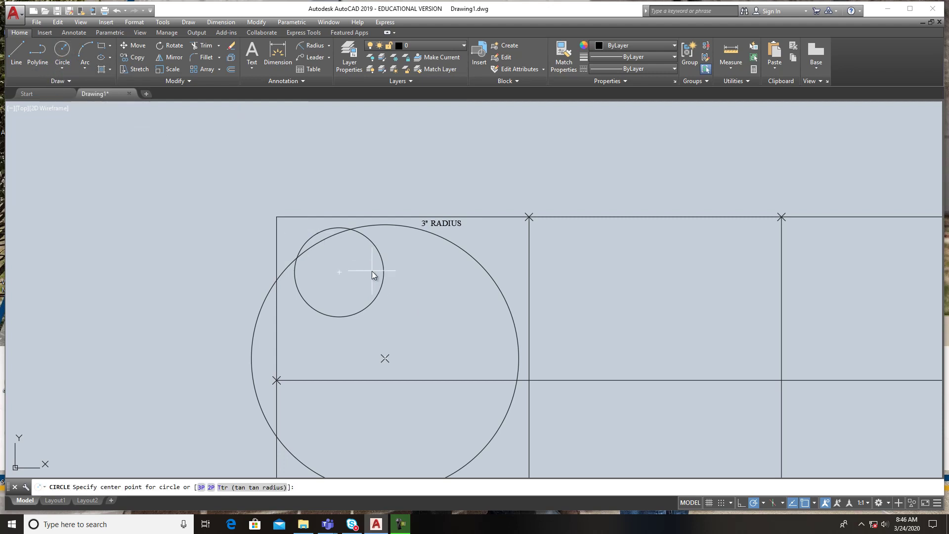
pyautogui.click(342, 274)
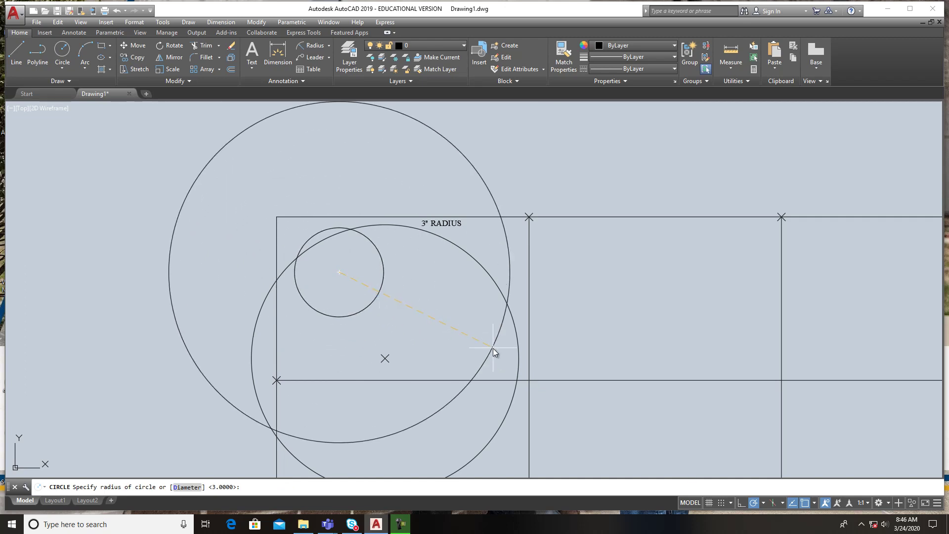
pyautogui.write('4')
pyautogui.press('Return')
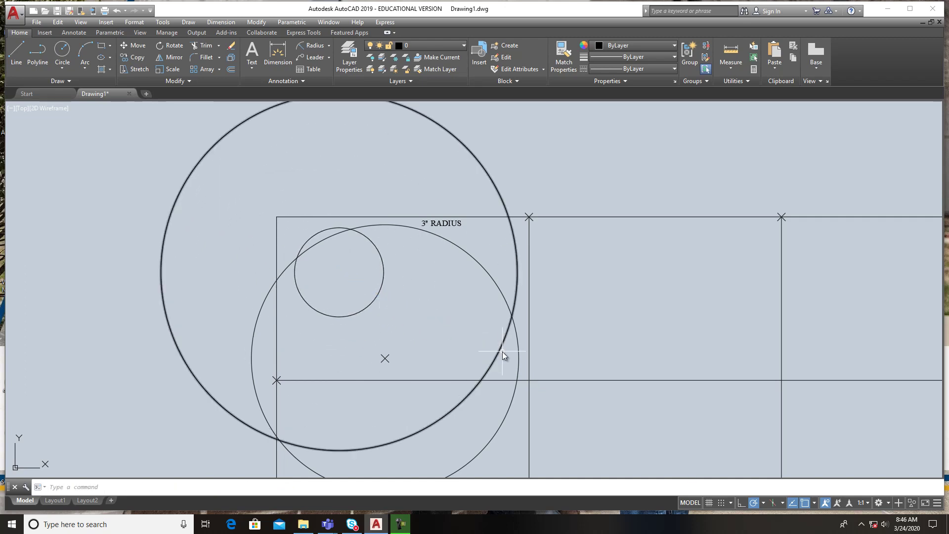
# Trim the radius 3 and radius 4 circles at the first cell's borders, also removing the arc pieces across and left of the small circle.
pyautogui.scroll(2, 519, 340)
pyautogui.scroll(-2, 518, 336)
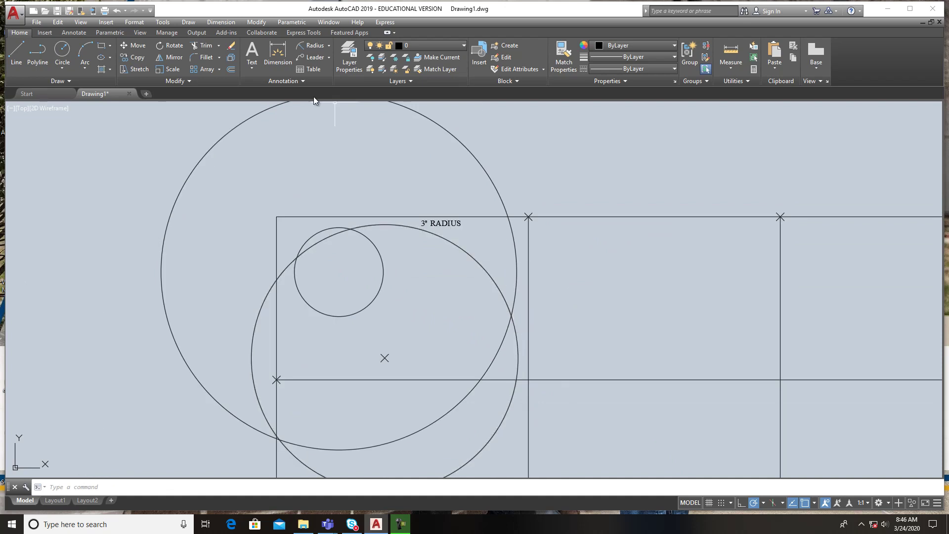
pyautogui.click(202, 46)
pyautogui.press('Return')
pyautogui.click(479, 160)
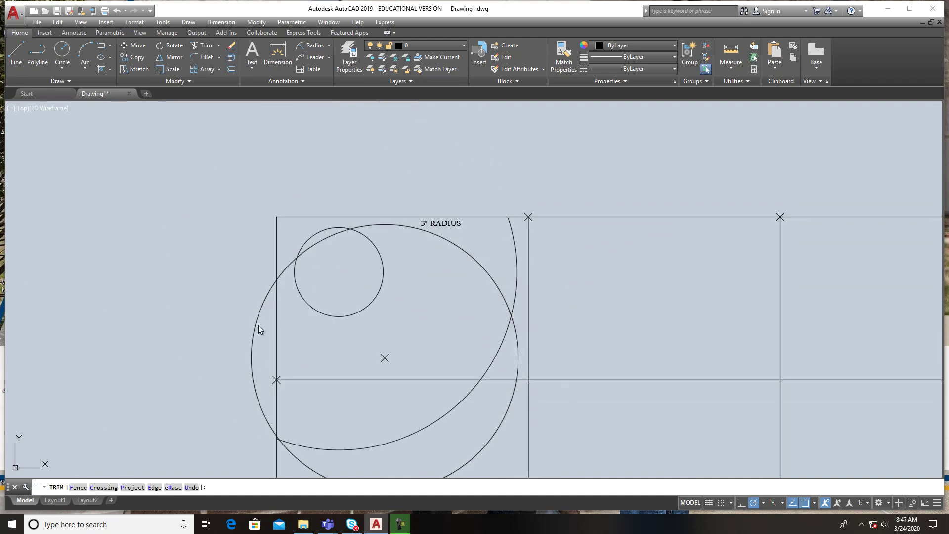
pyautogui.click(279, 274)
pyautogui.click(313, 248)
pyautogui.click(265, 295)
pyautogui.click(417, 431)
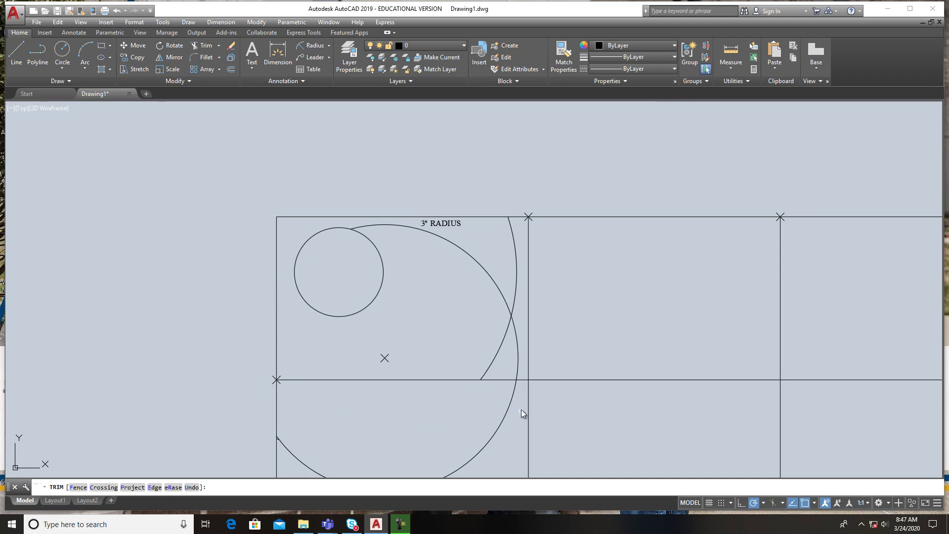
pyautogui.click(508, 406)
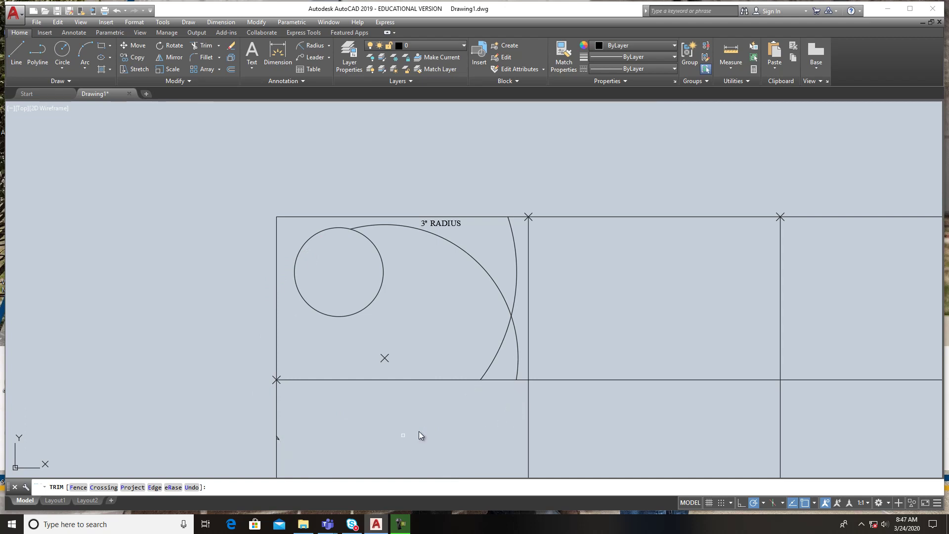
# Delete the leftover arc fragments on the grid's left edge below the first cell.
pyautogui.press('Escape')
pyautogui.scroll(4, 277, 444)
pyautogui.click(280, 437)
pyautogui.click(271, 429)
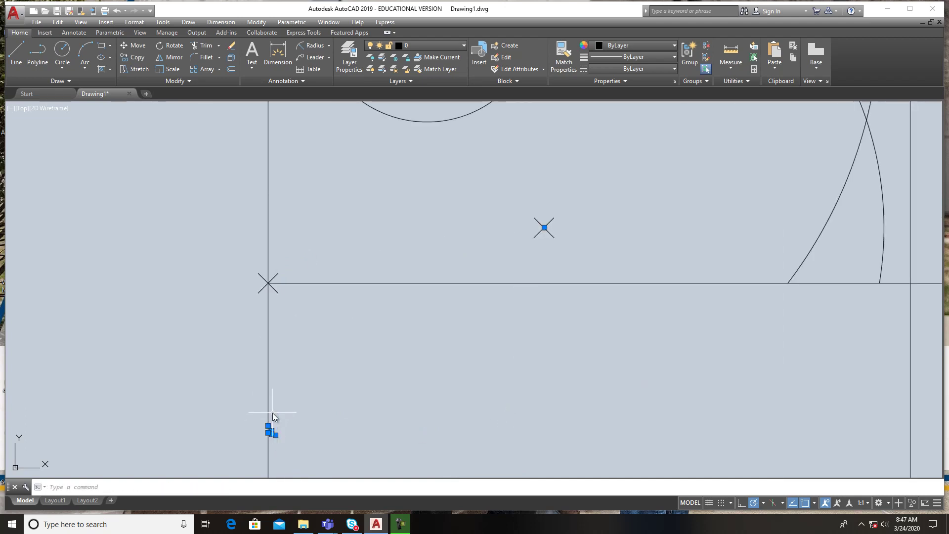
pyautogui.scroll(-6, 415, 431)
pyautogui.moveTo(467, 429); pyautogui.dragTo(481, 380, button='middle')
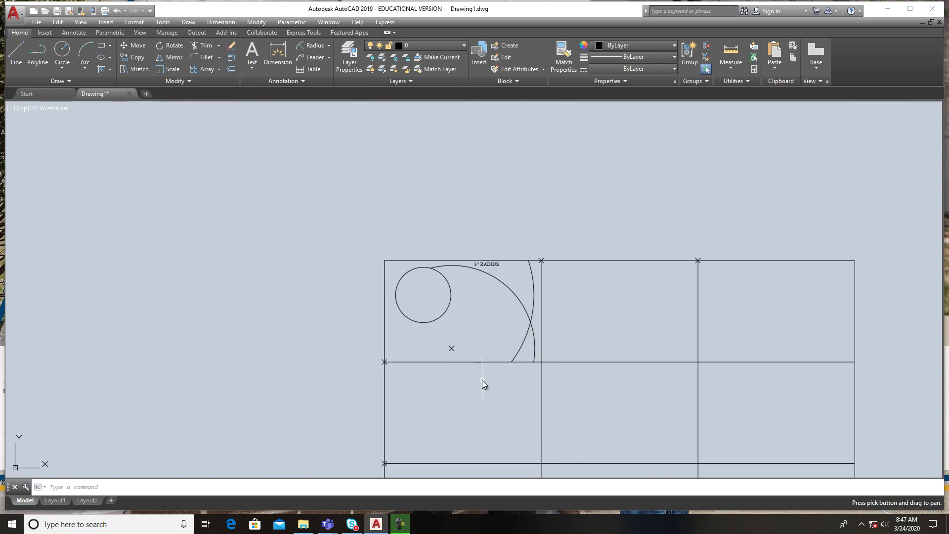
pyautogui.scroll(2, 511, 327)
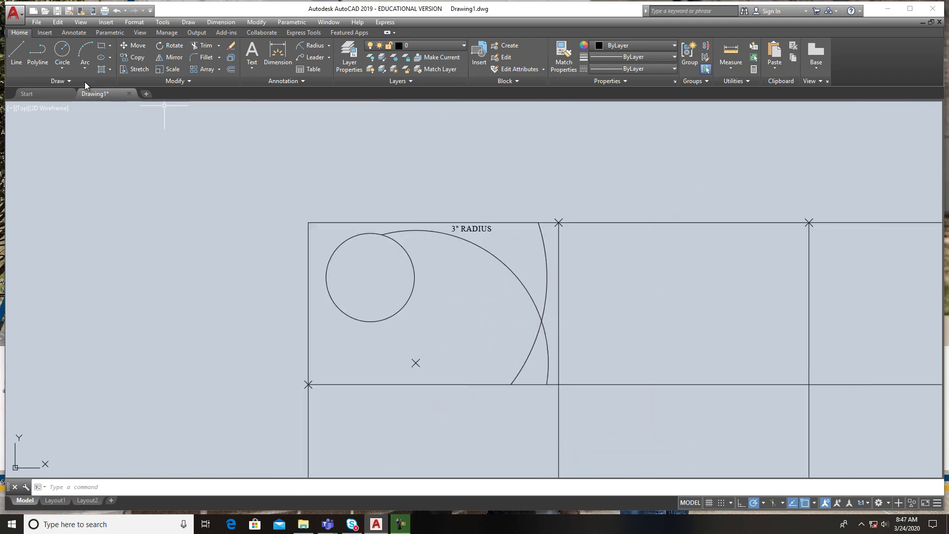
# Draw a circle of radius 3 centred on the intersection of the two trimmed arcs.
pyautogui.click(63, 49)
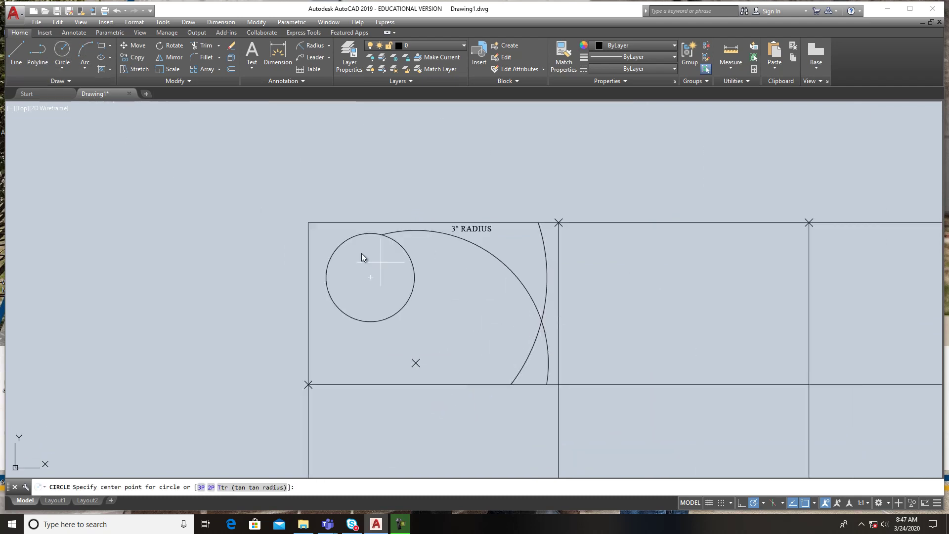
pyautogui.click(543, 321)
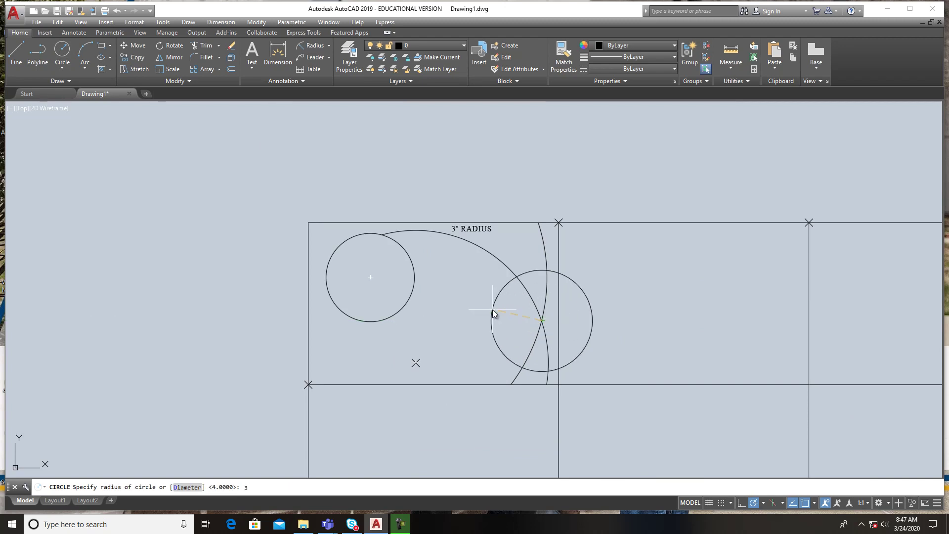
pyautogui.write('3')
pyautogui.press('Return')
# Examine closely whether the new circle passes through the point marker and touches the small circle.
pyautogui.scroll(4, 416, 318)
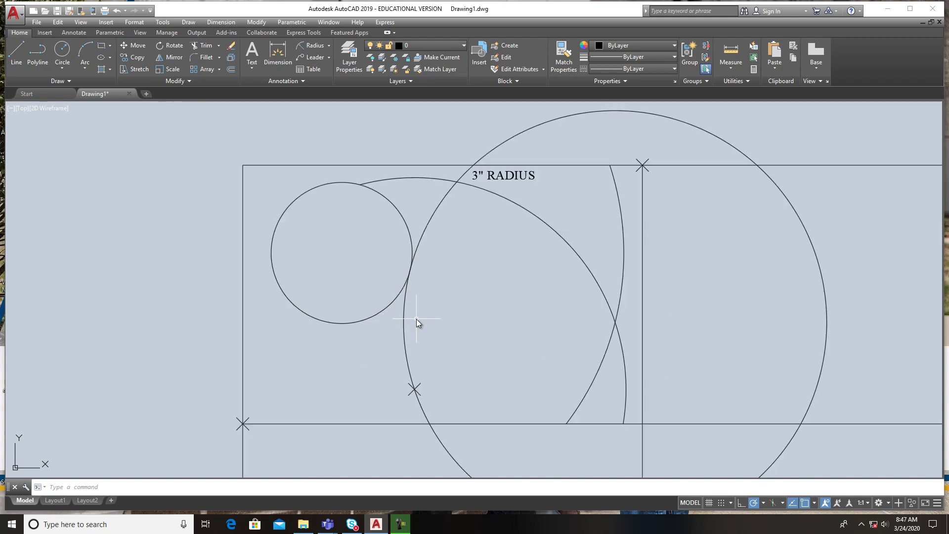
pyautogui.scroll(4, 425, 439)
pyautogui.scroll(4, 373, 410)
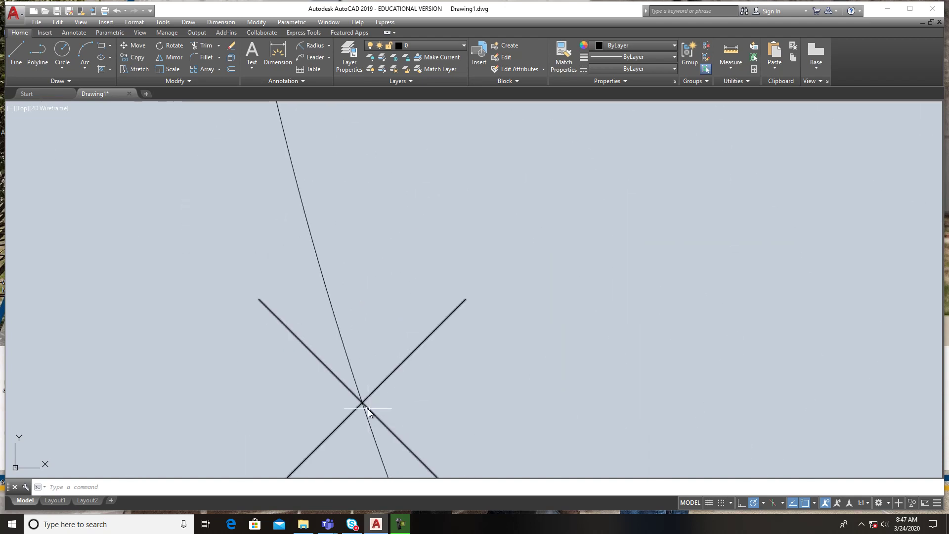
pyautogui.scroll(-8, 363, 405)
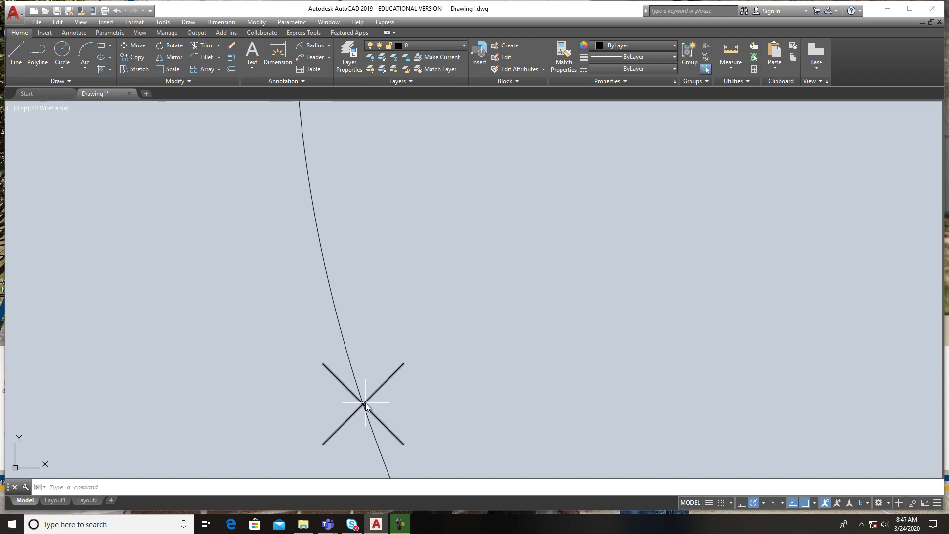
pyautogui.scroll(-2, 366, 400)
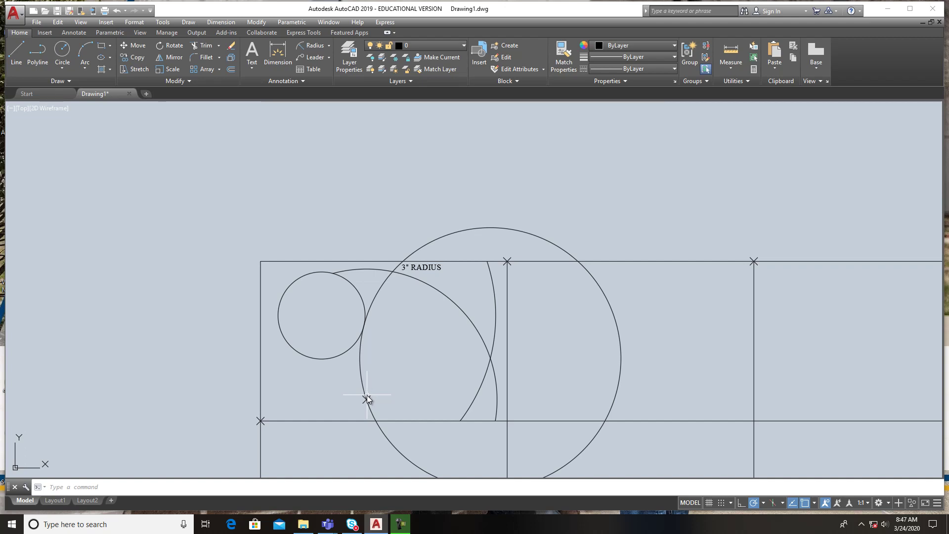
pyautogui.moveTo(370, 394)
pyautogui.scroll(-2, 384, 360)
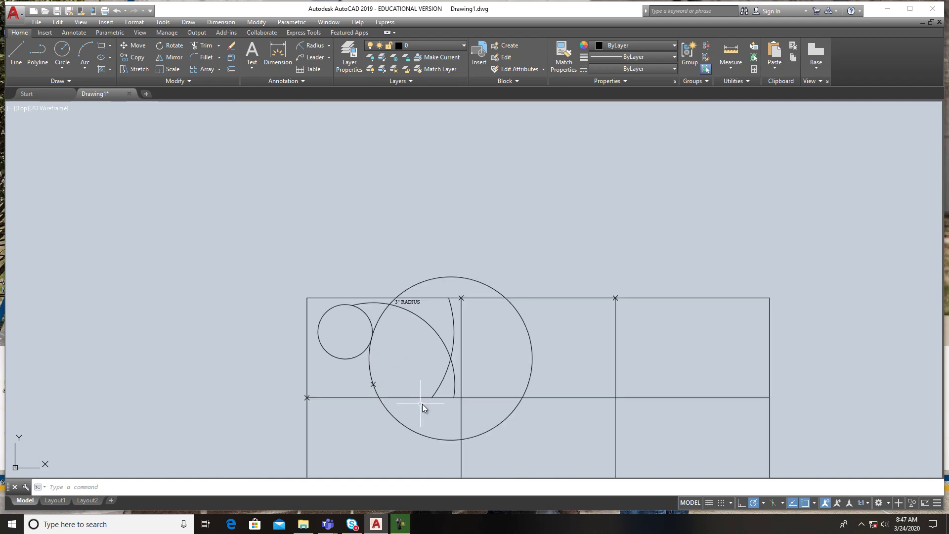
pyautogui.scroll(2, 402, 393)
pyautogui.scroll(-2, 405, 388)
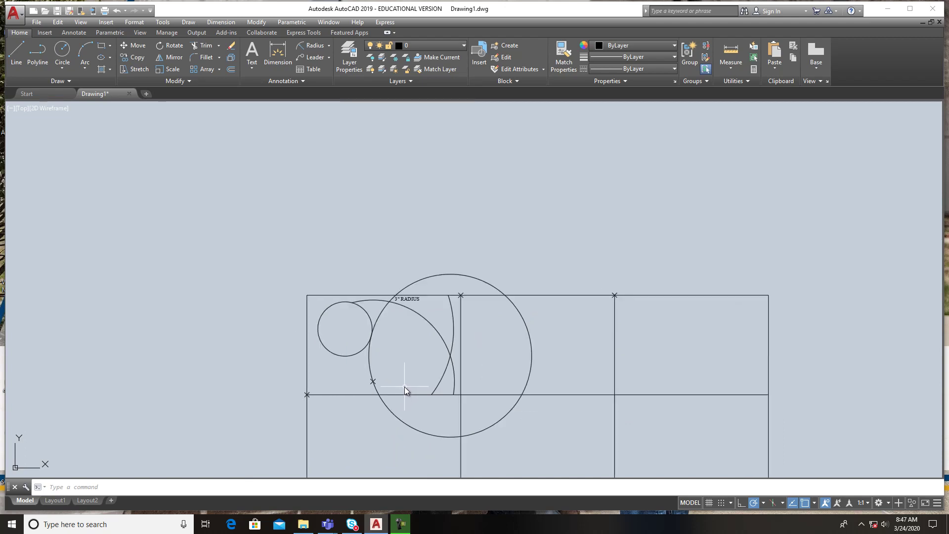
# Trim the new circle at the first cell's borders and delete its remainder outside, keeping only the arc inside the cell.
pyautogui.click(205, 46)
pyautogui.press('Return')
pyautogui.click(422, 277)
pyautogui.click(384, 415)
pyautogui.click(538, 371)
pyautogui.click(518, 357)
pyautogui.press('Delete')
pyautogui.moveTo(467, 369); pyautogui.dragTo(345, 336, button='middle')
pyautogui.scroll(4, 331, 349)
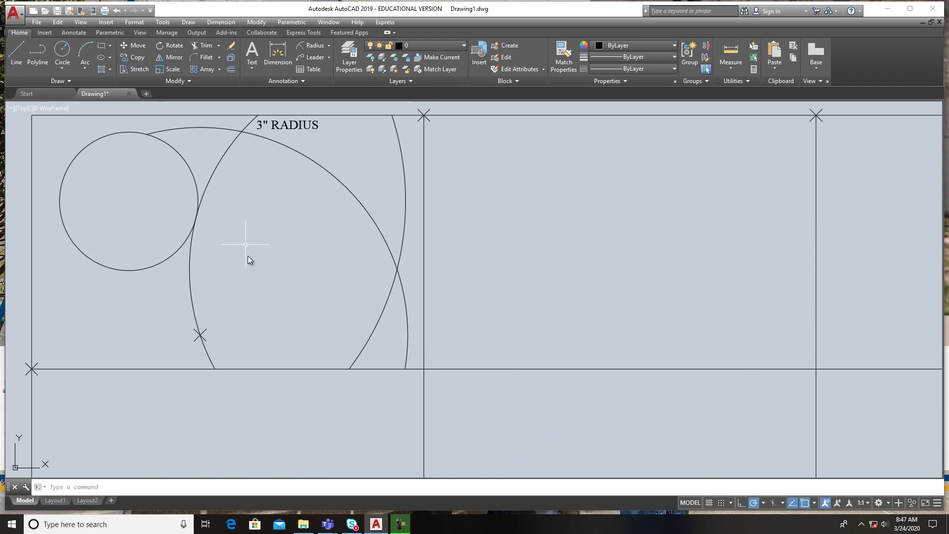
pyautogui.scroll(-2, 334, 290)
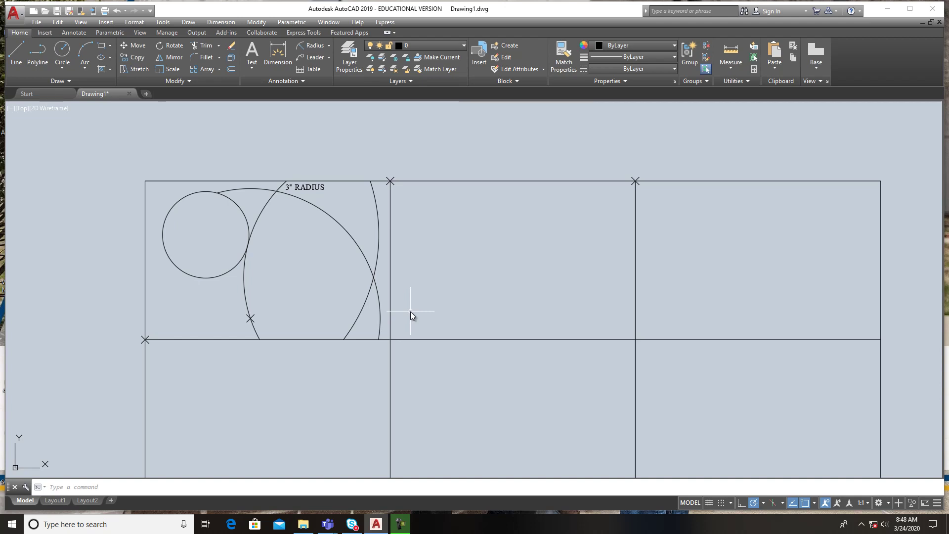
# Draw a horizontal line across the upper part of the top middle cell.
pyautogui.click(16, 54)
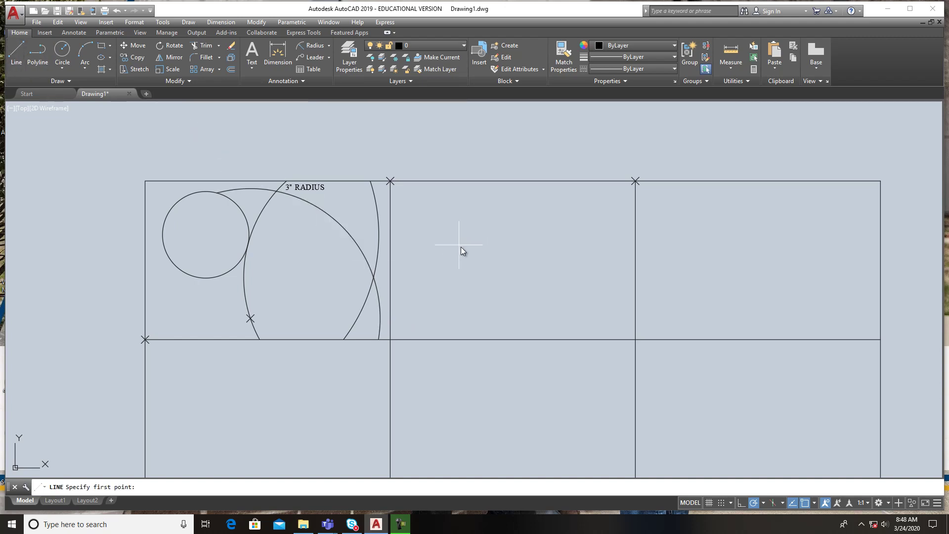
pyautogui.click(418, 226)
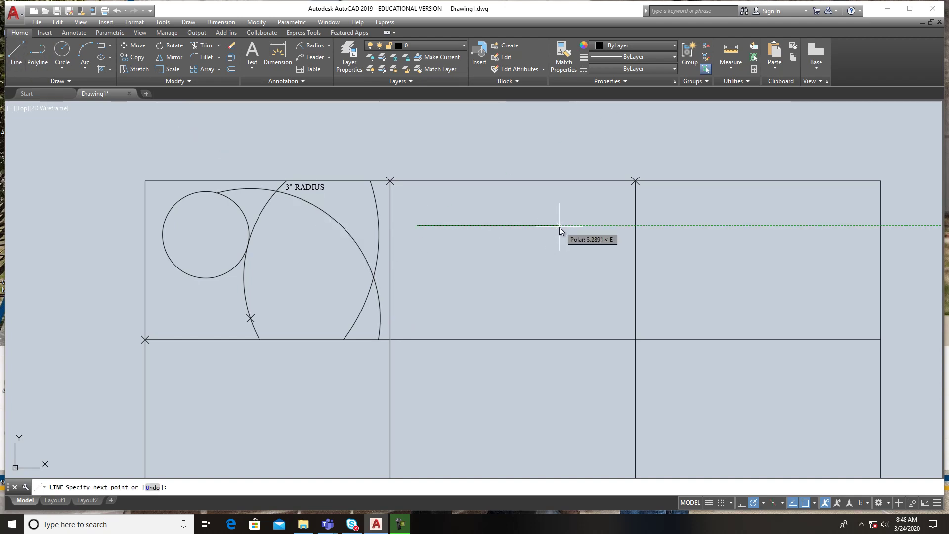
pyautogui.click(535, 226)
pyautogui.press('Escape')
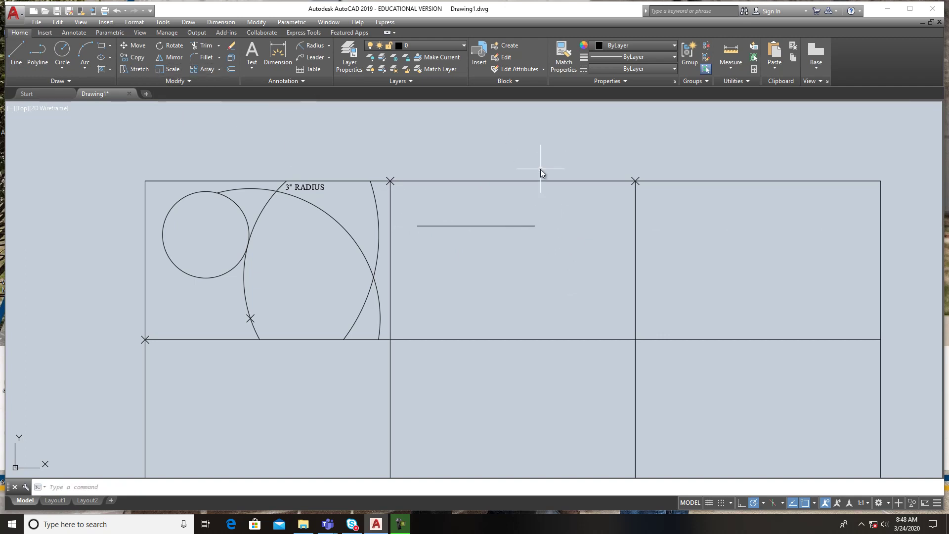
# Stretch the right end of the line horizontally to just short of the top middle cell's right edge.
pyautogui.click(527, 225)
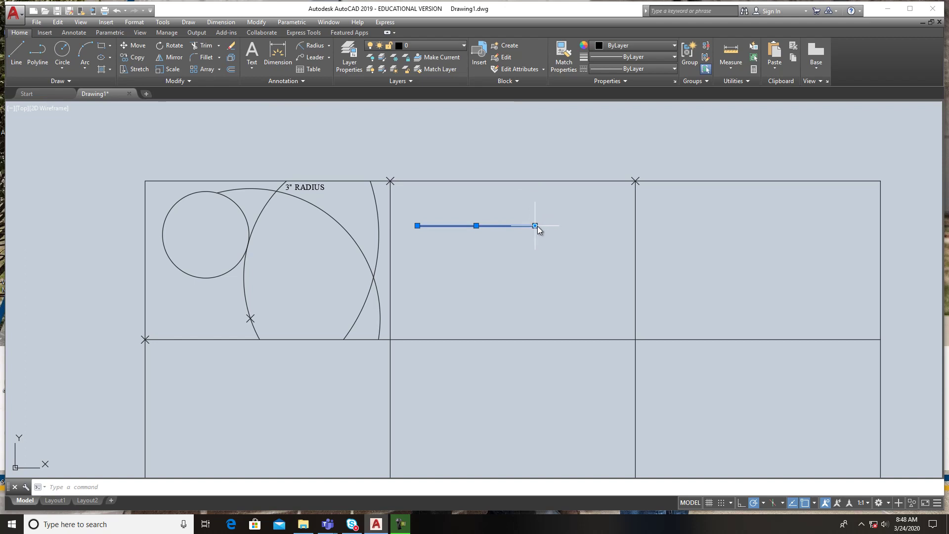
pyautogui.click(536, 226)
pyautogui.click(597, 226)
pyautogui.press('Escape')
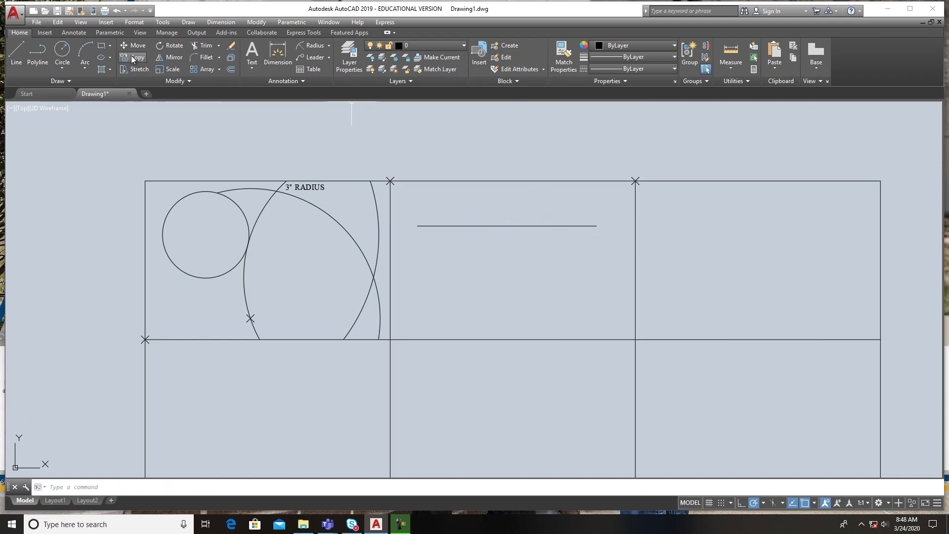
# Place a point below the line in the lower part of the top middle cell.
pyautogui.click(69, 79)
pyautogui.click(61, 94)
pyautogui.click(472, 304)
pyautogui.press('Escape')
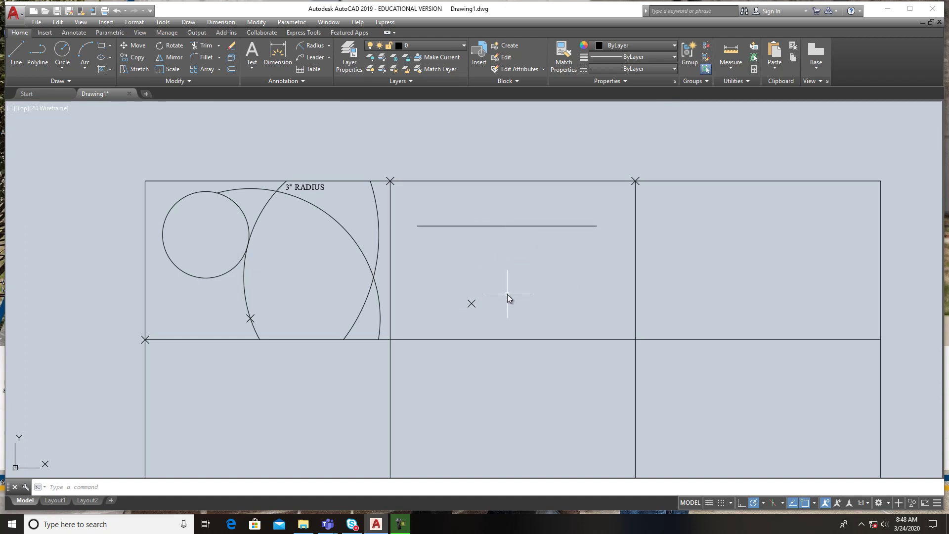
# Copy the 3" RADIUS label horizontally into the top middle cell, near its upper right corner.
pyautogui.click(313, 190)
pyautogui.click(137, 57)
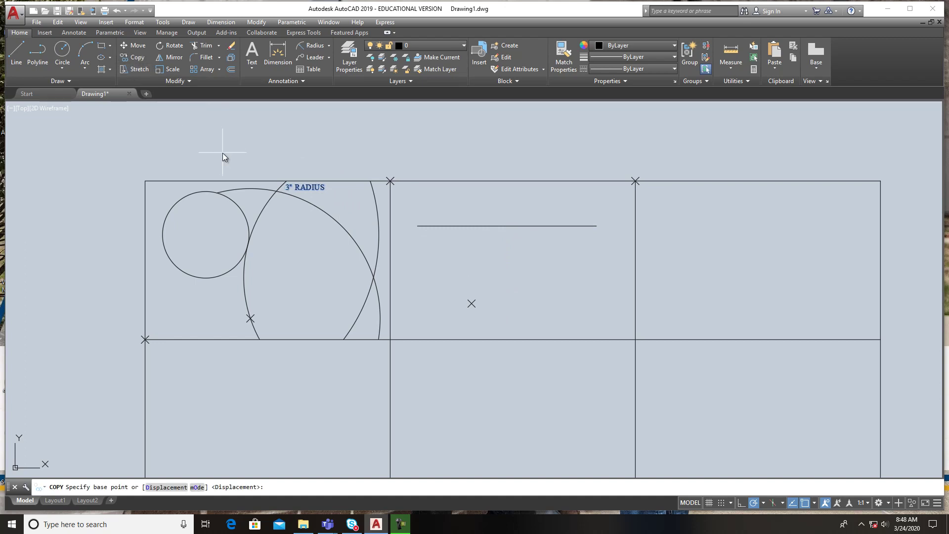
pyautogui.click(312, 194)
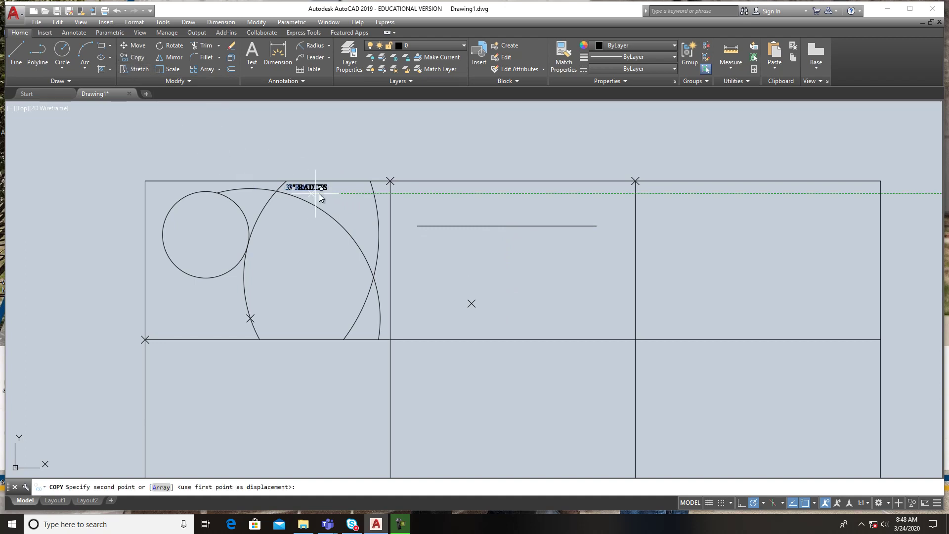
pyautogui.click(565, 197)
pyautogui.press('Return')
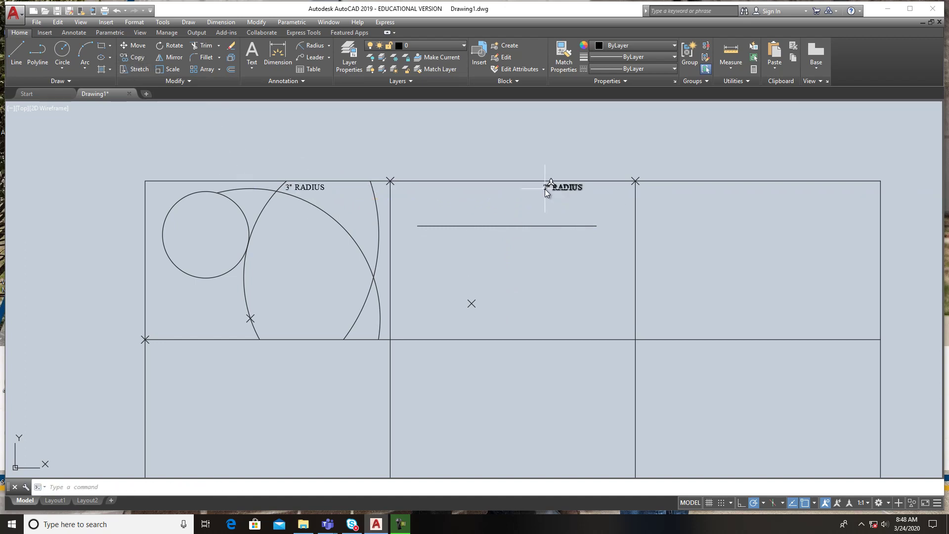
# Edit the copied label in the top middle cell so it reads 1" RADIUS.
pyautogui.doubleClick(545, 188)
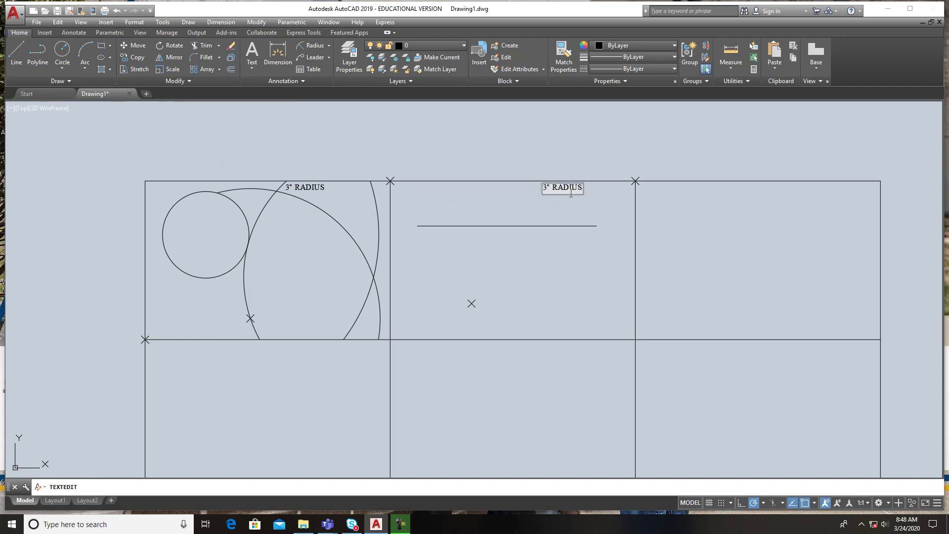
pyautogui.press('BackSpace')
pyautogui.write('1')
pyautogui.click(627, 280)
pyautogui.press('Escape')
pyautogui.scroll(2, 547, 269)
pyautogui.moveTo(548, 269); pyautogui.dragTo(534, 276, button='middle')
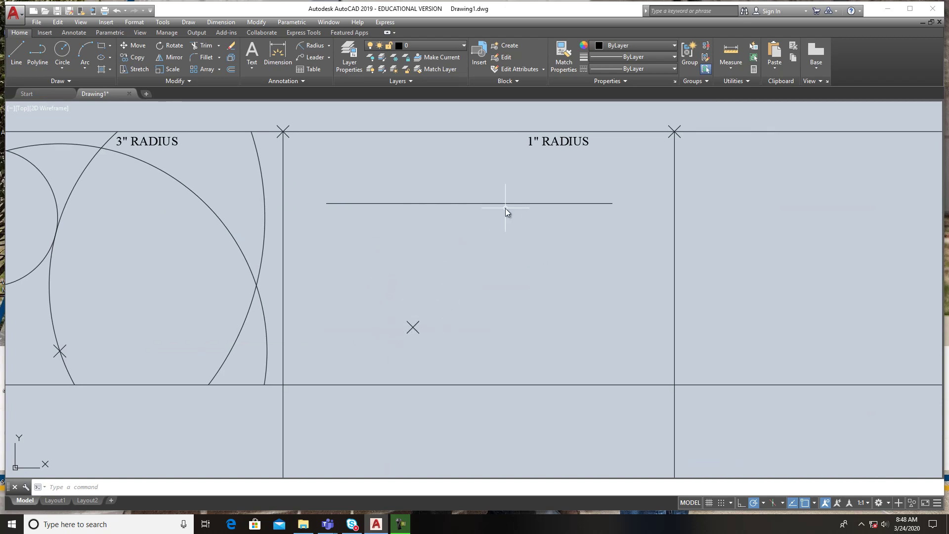
# Edit the label in the top middle cell so it reads 2" RADIUS.
pyautogui.click(529, 144)
pyautogui.doubleClick(530, 143)
pyautogui.click(532, 141)
pyautogui.press('BackSpace')
pyautogui.write('2')
pyautogui.click(594, 233)
pyautogui.press('Escape')
# Draw a circle of radius 2 centred on the point in the top middle cell.
pyautogui.click(62, 68)
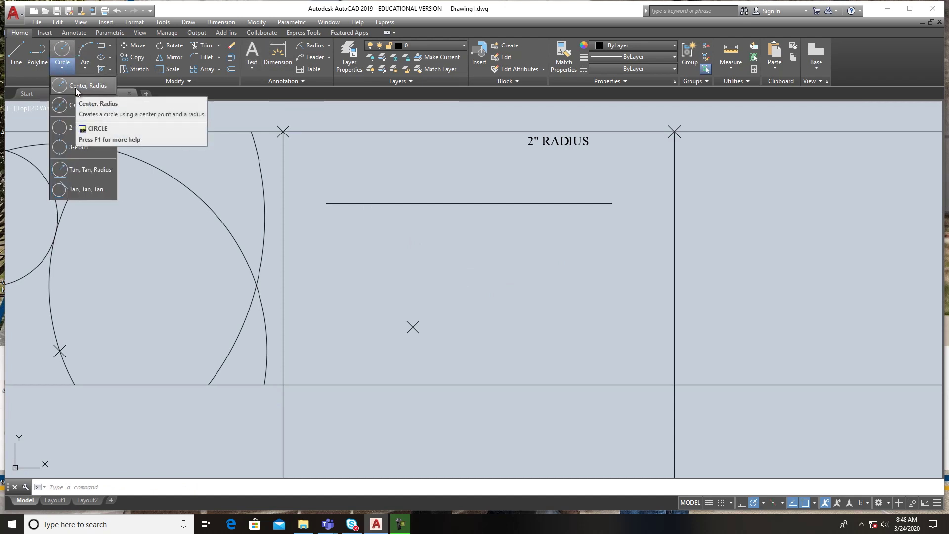
pyautogui.click(76, 88)
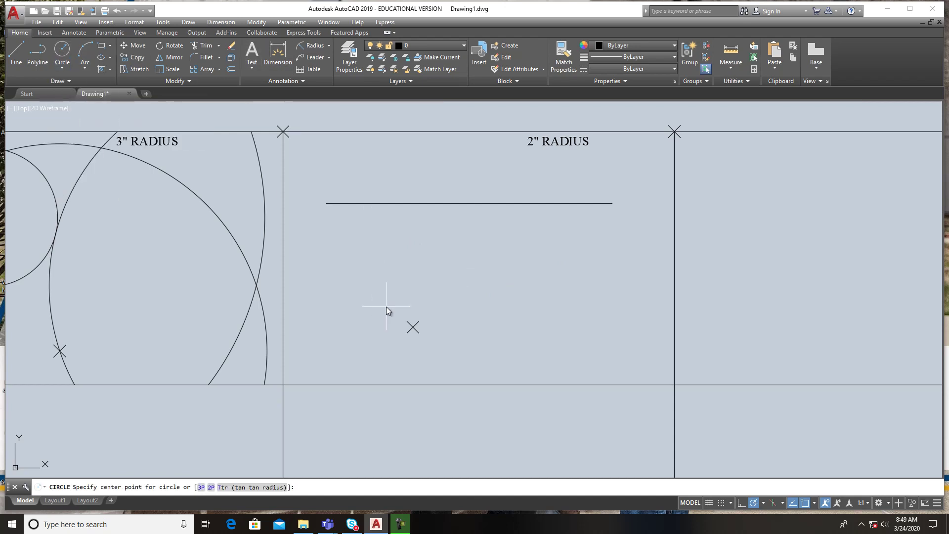
pyautogui.click(414, 328)
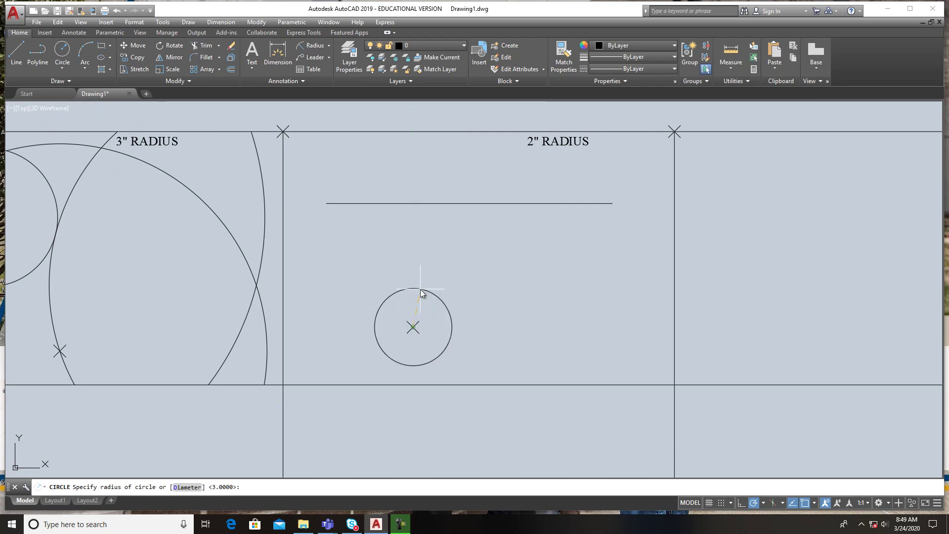
pyautogui.write('2')
pyautogui.press('Return')
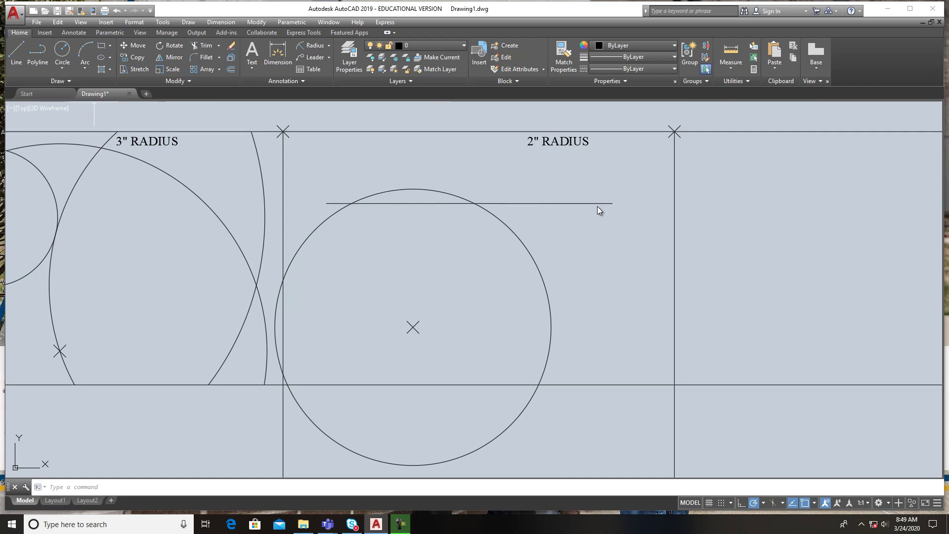
# Draw a circle of radius 2 centred on each end of the horizontal line in the top middle cell.
pyautogui.click(62, 52)
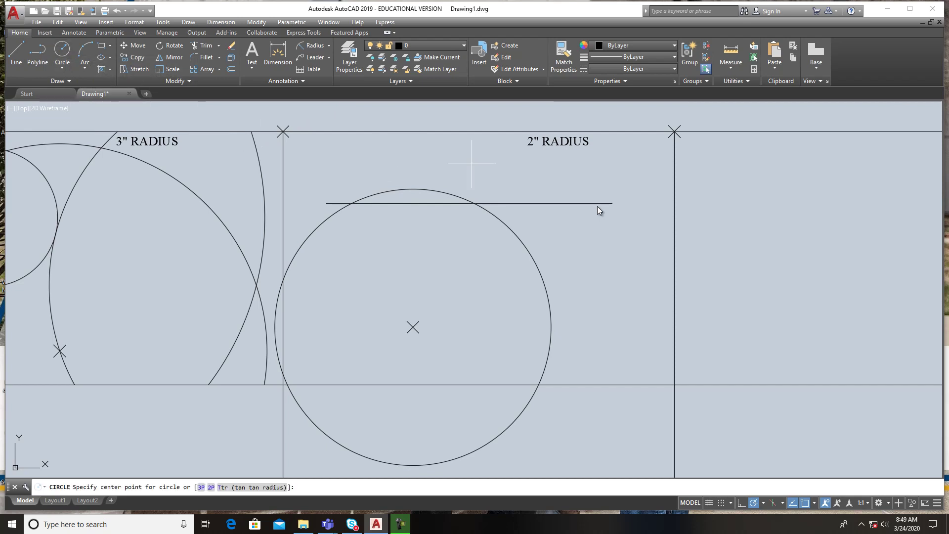
pyautogui.click(612, 203)
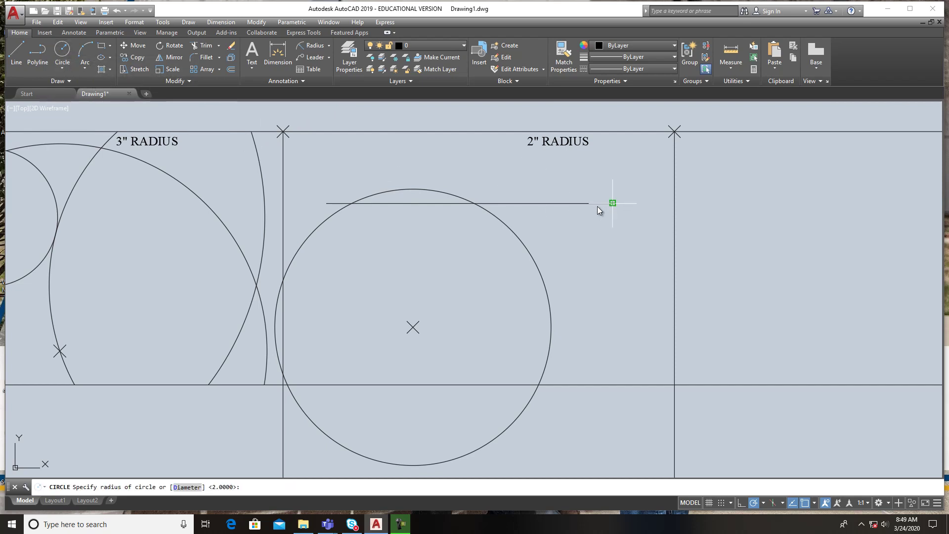
pyautogui.write('2')
pyautogui.press('Return')
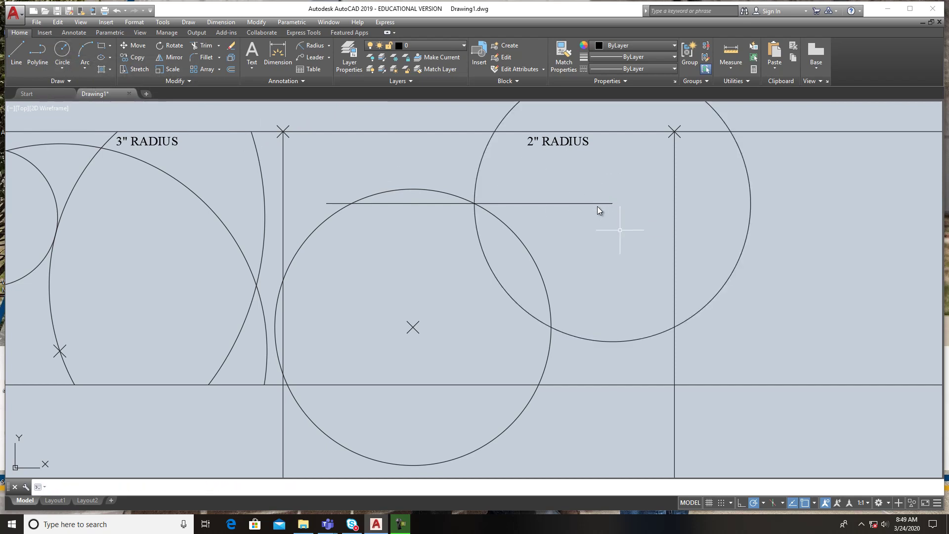
pyautogui.press('Return')
pyautogui.click(326, 203)
pyautogui.write('2')
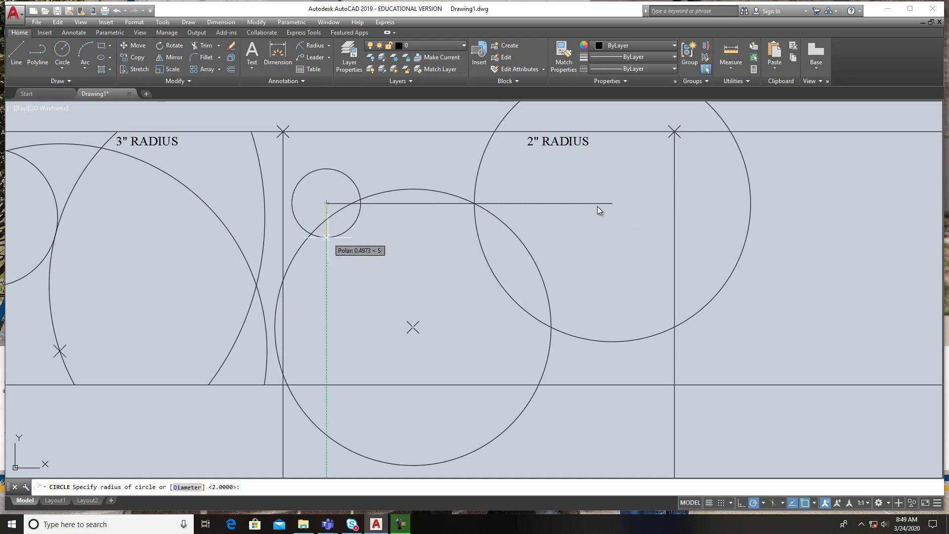
pyautogui.press('Return')
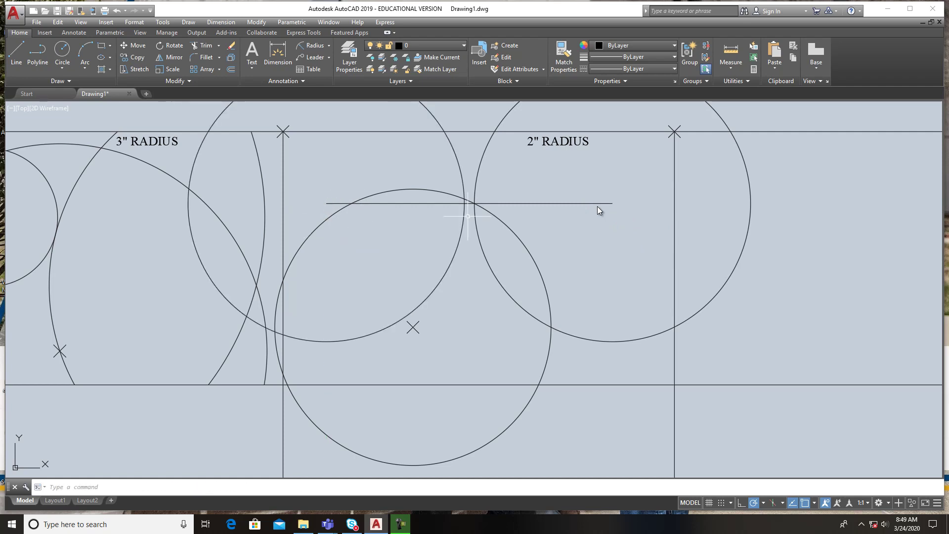
# Draw a horizontal line joining the bottom quadrants of the two circles centred on the line's ends.
pyautogui.click(17, 53)
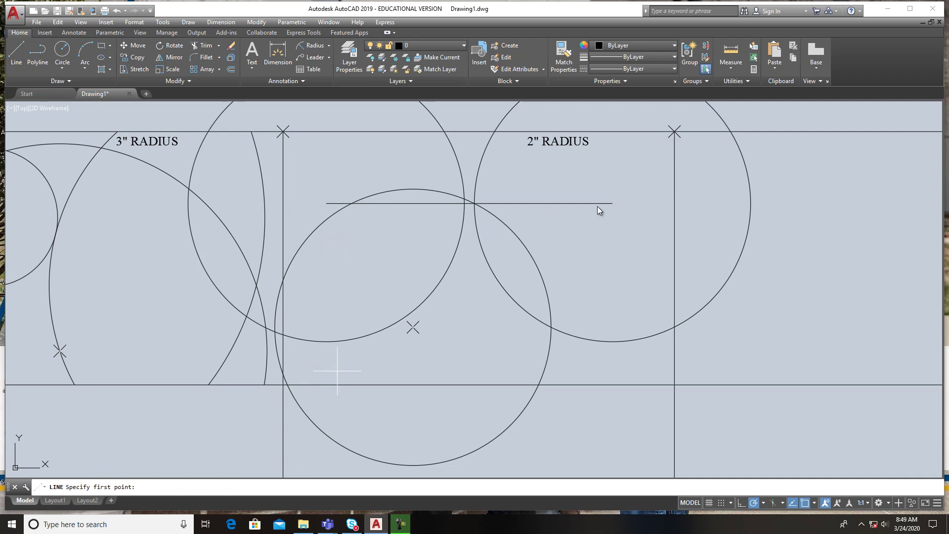
pyautogui.click(326, 341)
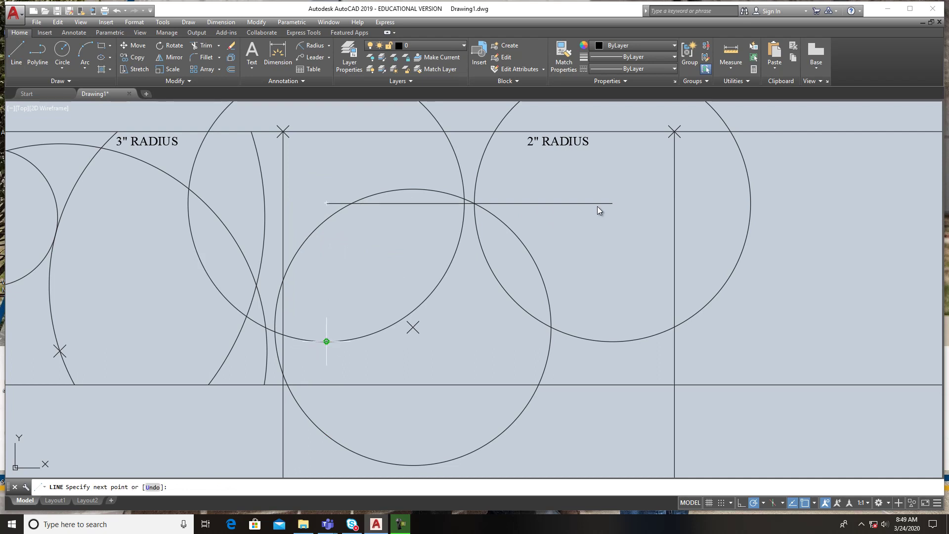
pyautogui.click(618, 341)
pyautogui.press('Return')
# Delete the two construction circles centred on the ends of the upper line.
pyautogui.click(492, 248)
pyautogui.click(434, 239)
pyautogui.press('Delete')
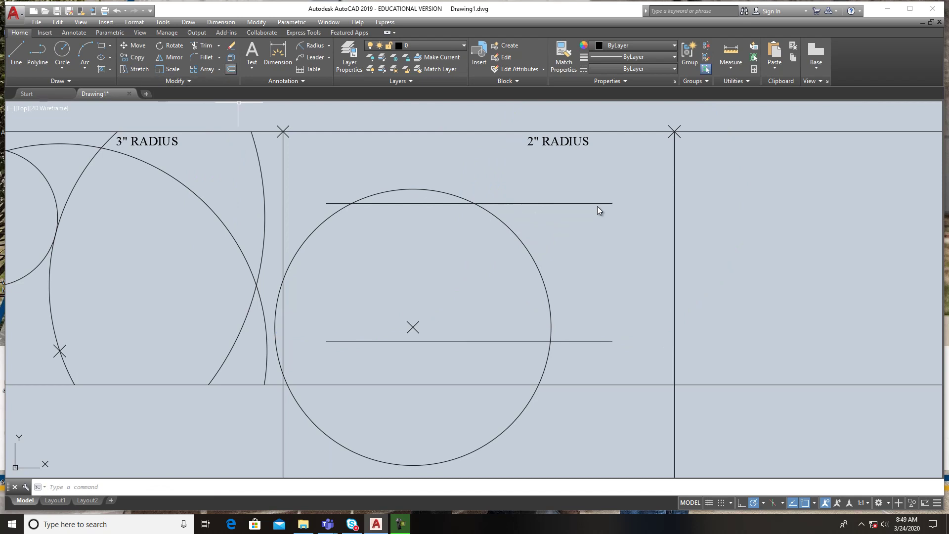
# Offset the upper line of the top middle cell downward onto the lower line, keeping the default offset distance.
pyautogui.click(230, 69)
pyautogui.press('Return')
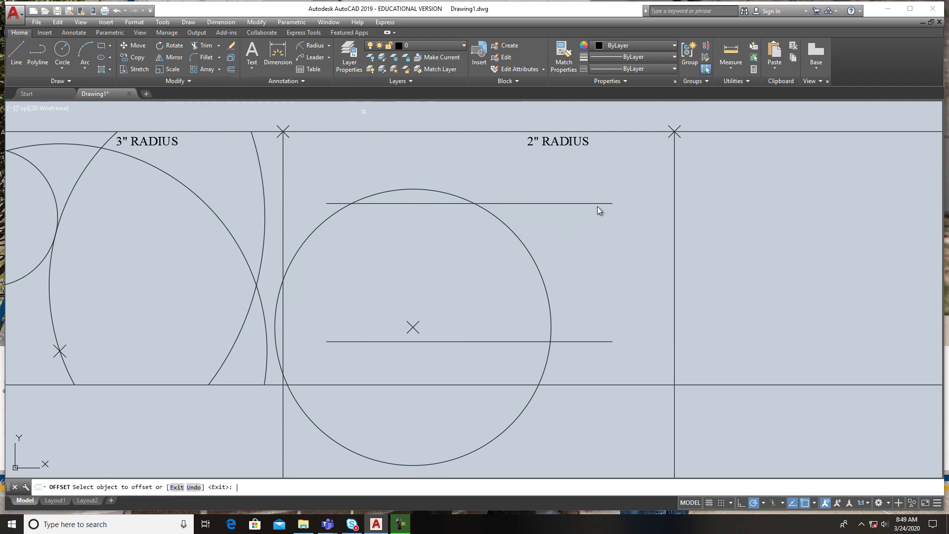
pyautogui.click(569, 202)
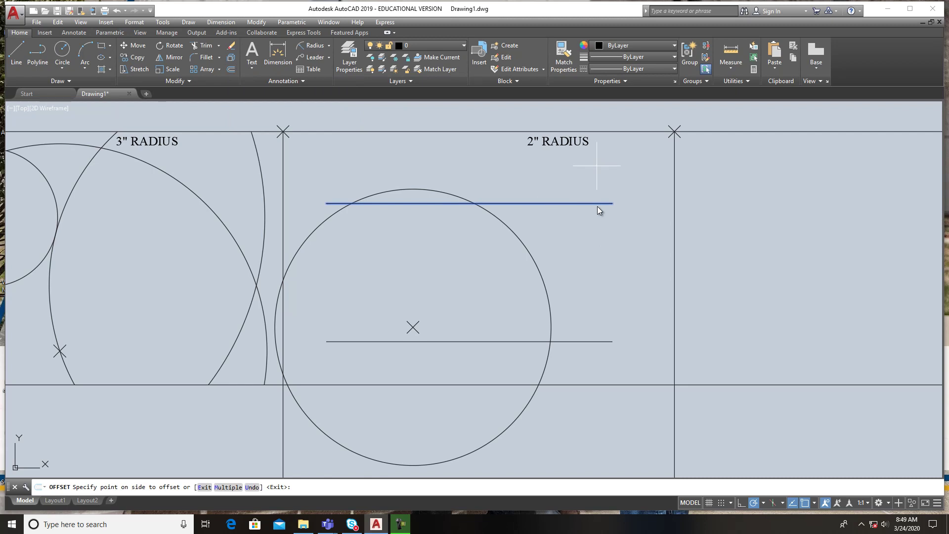
pyautogui.moveTo(596, 159); pyautogui.dragTo(560, 211, button='middle')
pyautogui.moveTo(568, 424); pyautogui.dragTo(555, 277, button='middle')
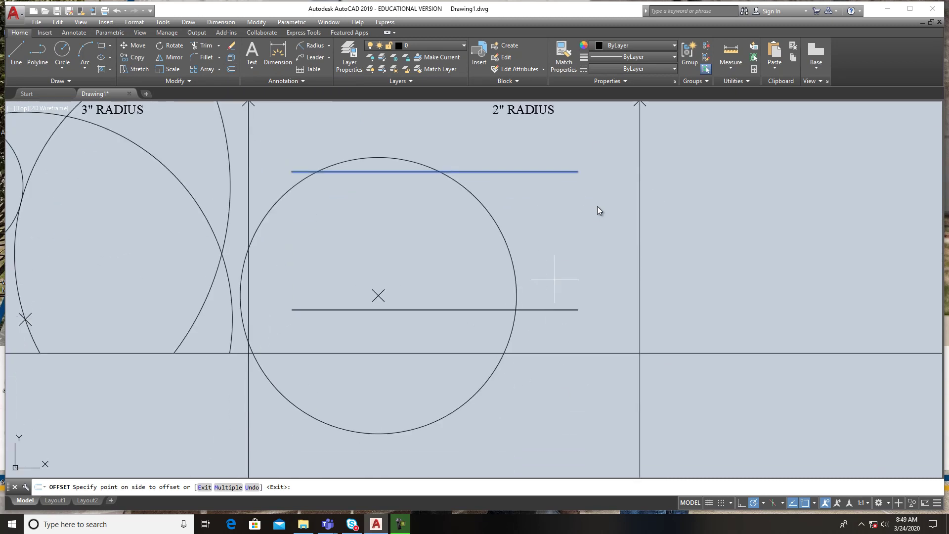
pyautogui.click(548, 310)
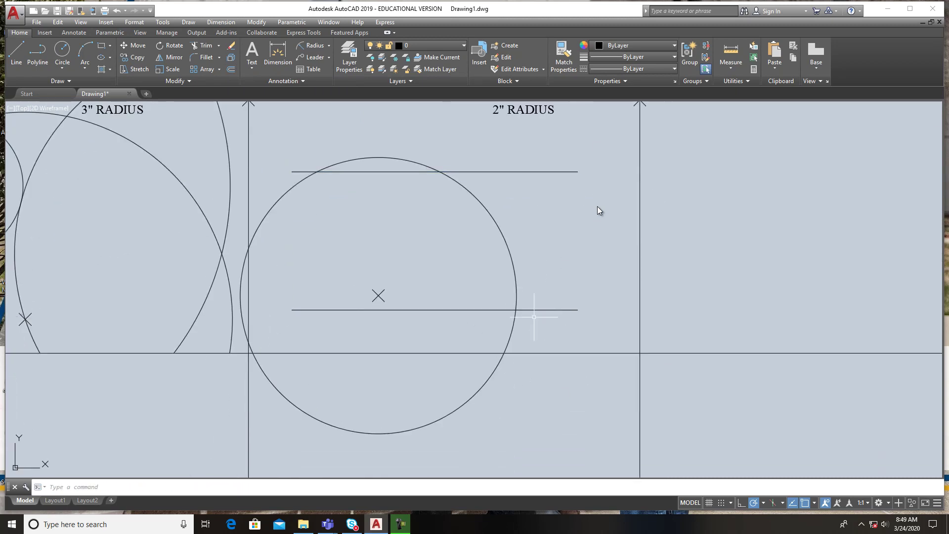
pyautogui.press('Return')
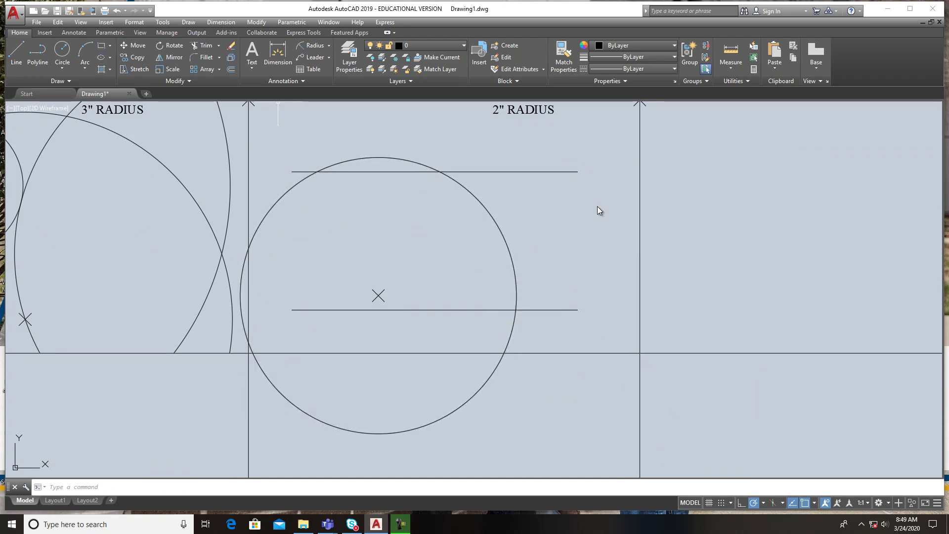
# Draw a circle of radius 2 centred where the lower line crosses the right side of the existing circle.
pyautogui.click(62, 49)
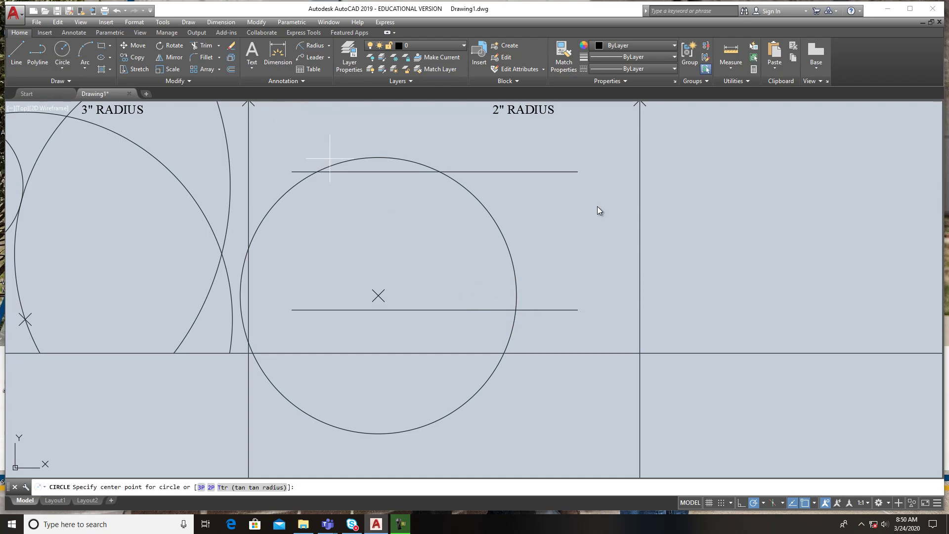
pyautogui.click(516, 310)
pyautogui.write('2')
pyautogui.press('Return')
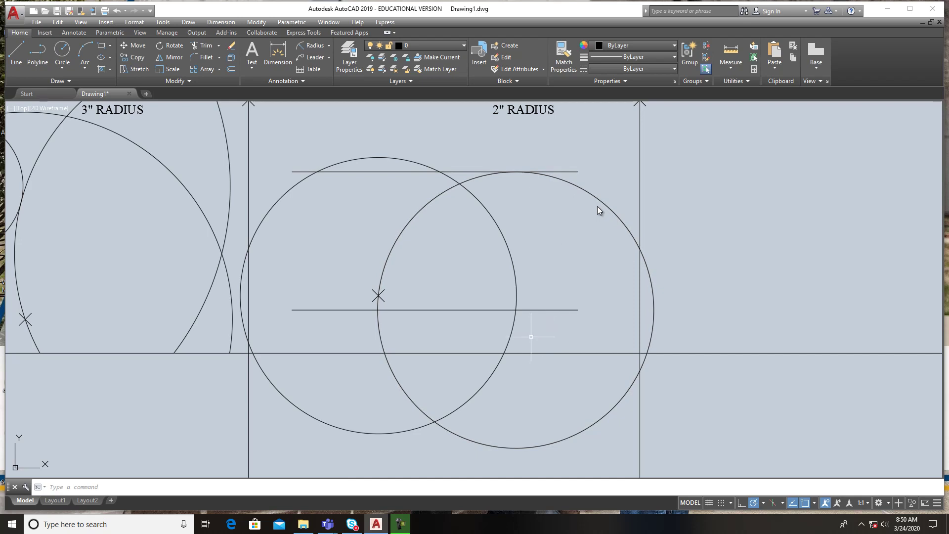
pyautogui.click(524, 255)
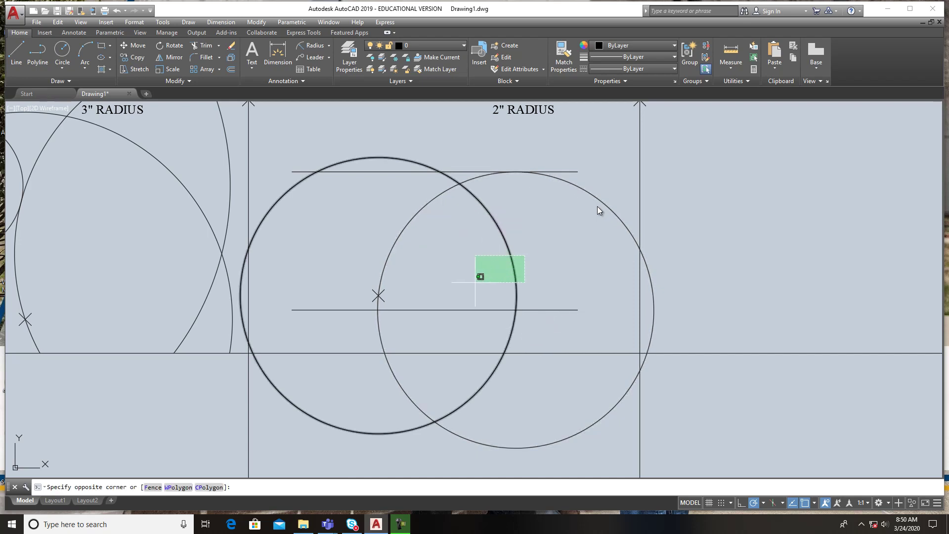
pyautogui.click(514, 269)
pyautogui.press('Escape')
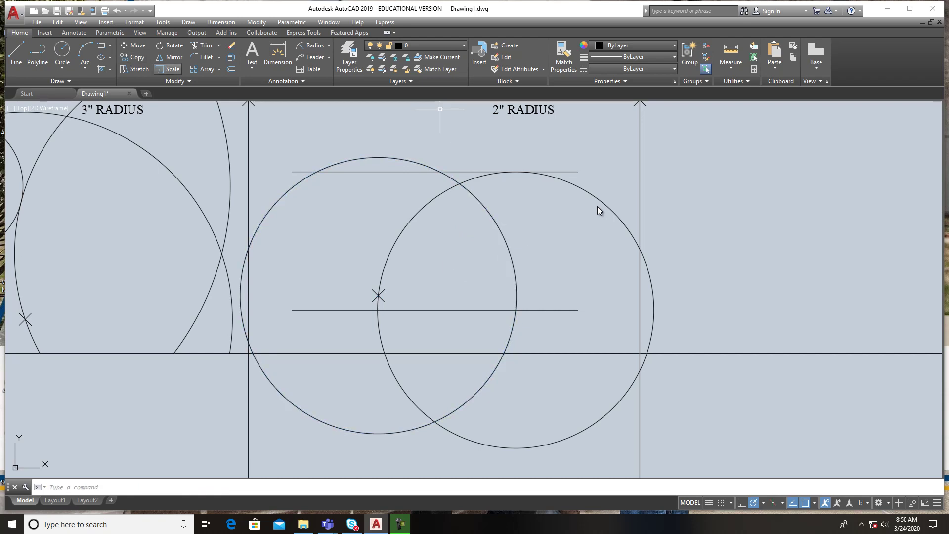
# Trim the parts of both radius 2 circles that extend past the left, bottom and right borders of the top middle cell.
pyautogui.click(201, 45)
pyautogui.press('Return')
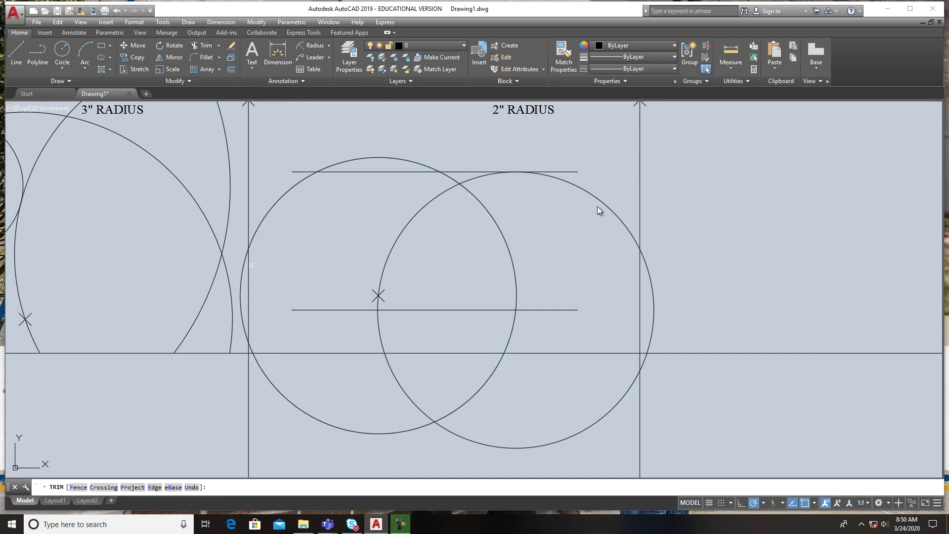
pyautogui.click(244, 272)
pyautogui.click(292, 399)
pyautogui.click(410, 395)
pyautogui.click(473, 397)
pyautogui.click(554, 440)
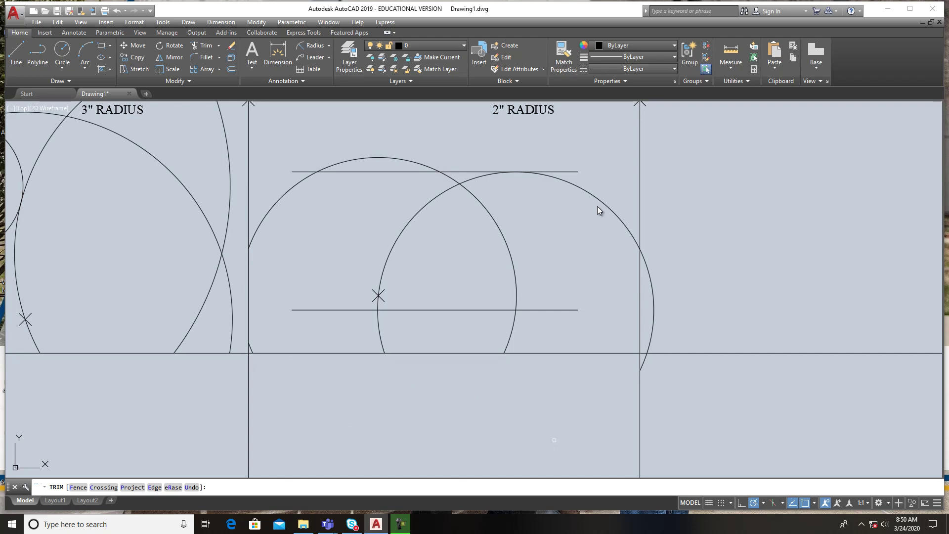
pyautogui.click(648, 358)
pyautogui.click(654, 336)
# Trim the tangent circle's arc between its tangent point on the upper line and the cell's right border.
pyautogui.scroll(-2, 579, 380)
pyautogui.scroll(-2, 580, 381)
pyautogui.scroll(2, 524, 419)
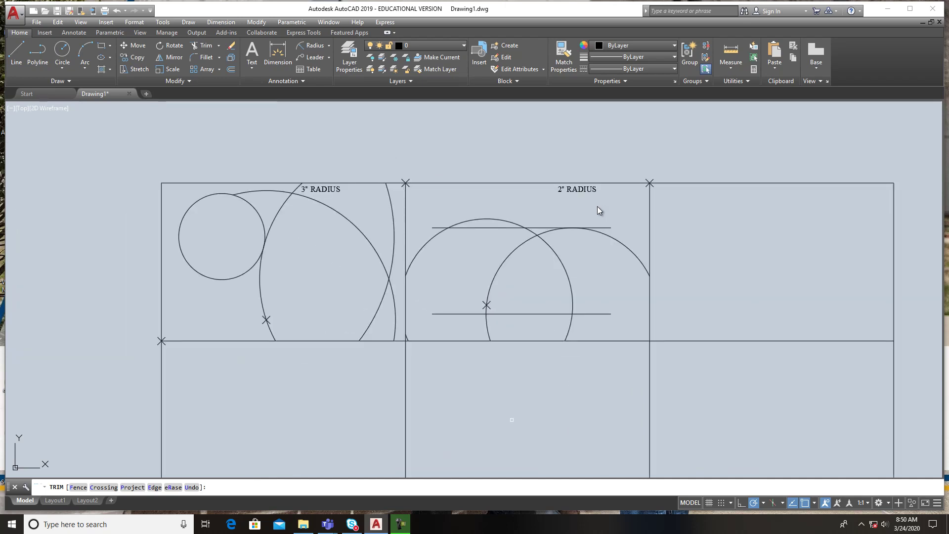
pyautogui.click(621, 243)
# Place a point in the lower right part of the top right cell.
pyautogui.moveTo(565, 413); pyautogui.dragTo(407, 381, button='middle')
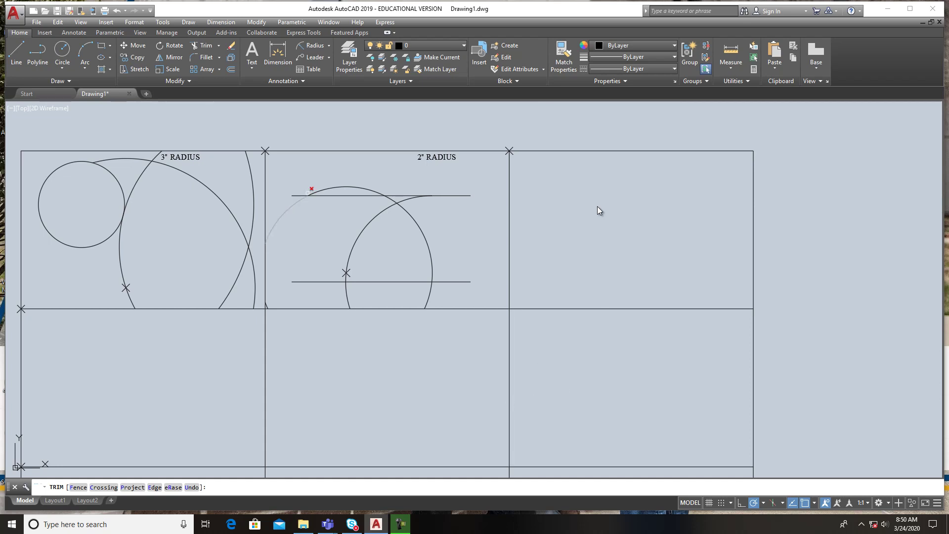
pyautogui.moveTo(206, 245)
pyautogui.mouseDown(button='middle')
pyautogui.moveTo(161, 294)
pyautogui.moveTo(203, 287)
pyautogui.mouseUp(button='middle')
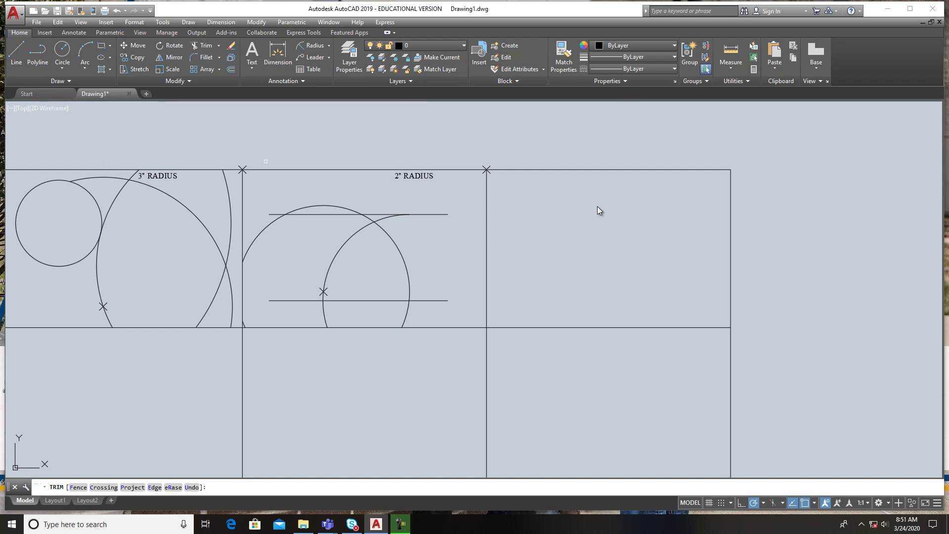
pyautogui.click(60, 81)
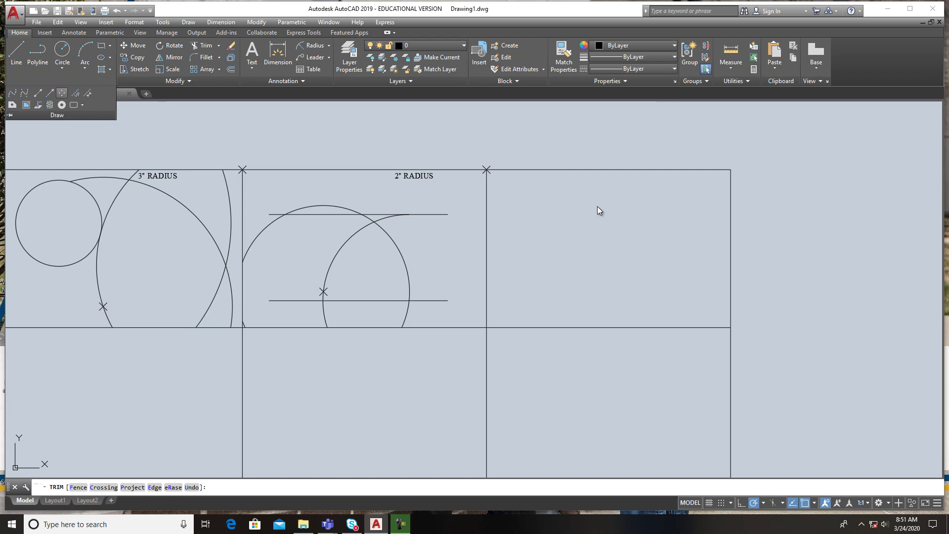
pyautogui.click(61, 94)
pyautogui.click(668, 300)
pyautogui.press('Escape')
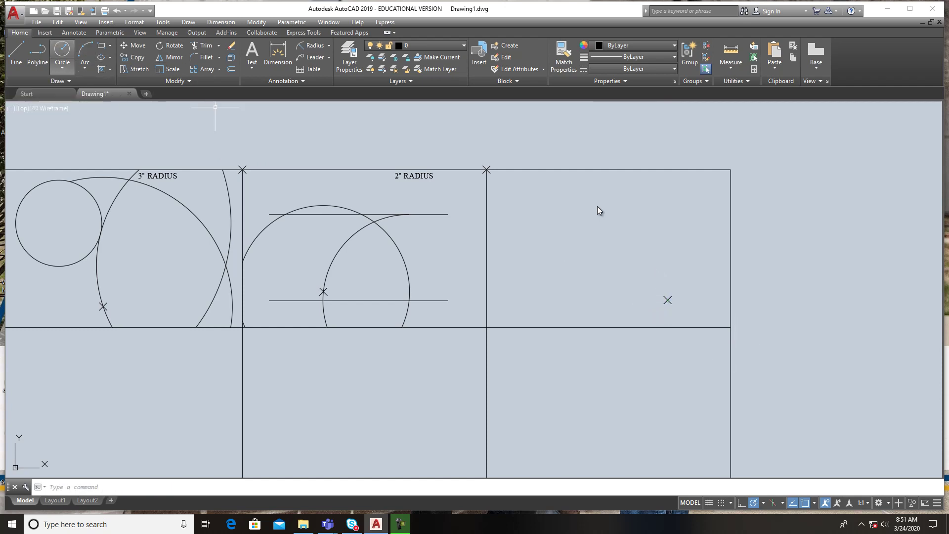
# Draw a circle of radius 0.5 in the upper left part of the top right cell.
pyautogui.click(62, 68)
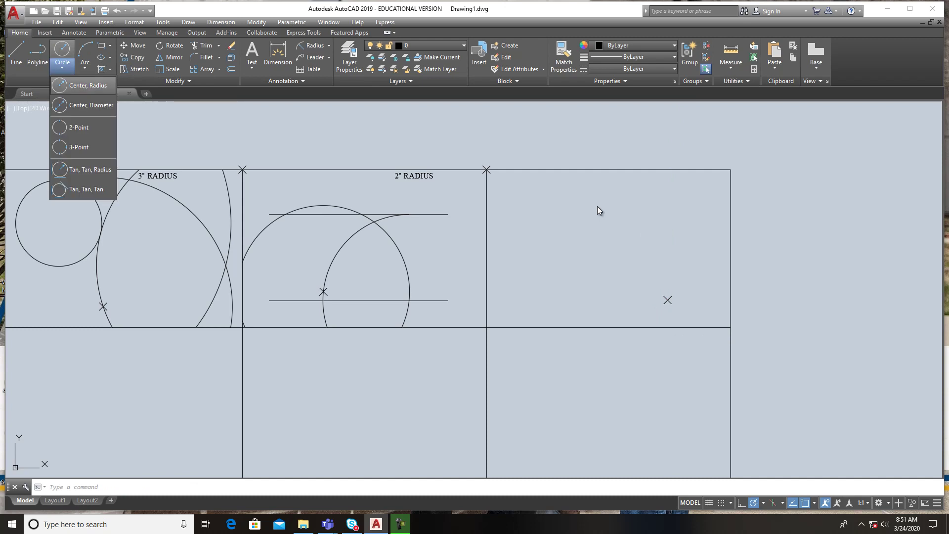
pyautogui.click(84, 85)
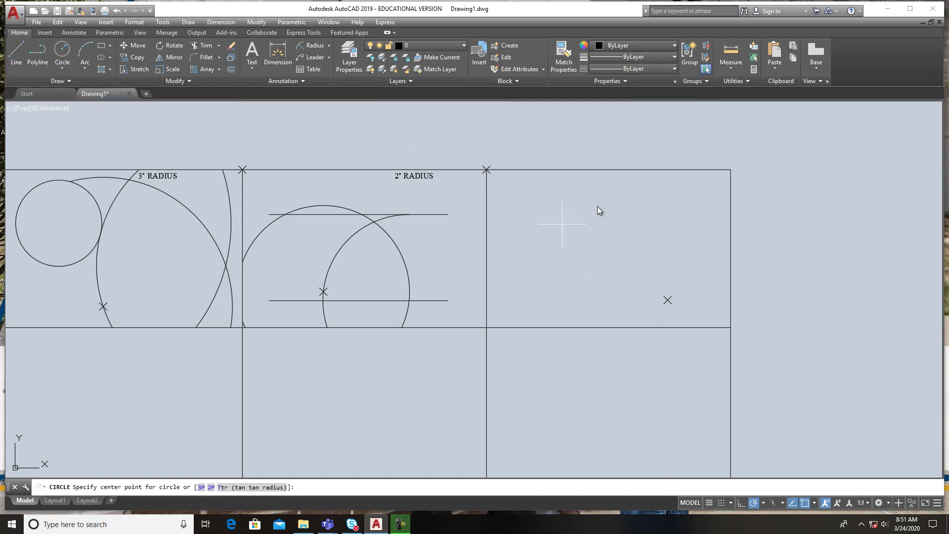
pyautogui.click(564, 227)
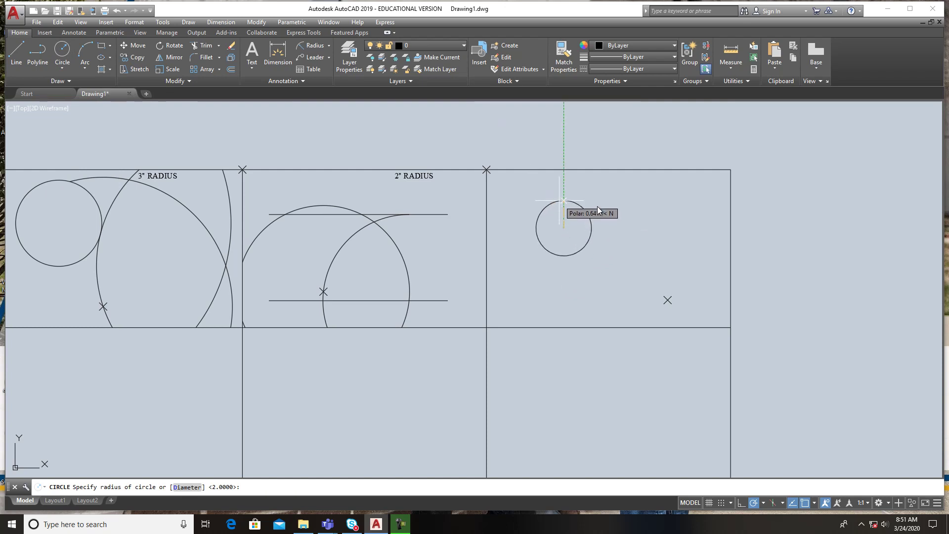
pyautogui.write('.5')
pyautogui.press('Return')
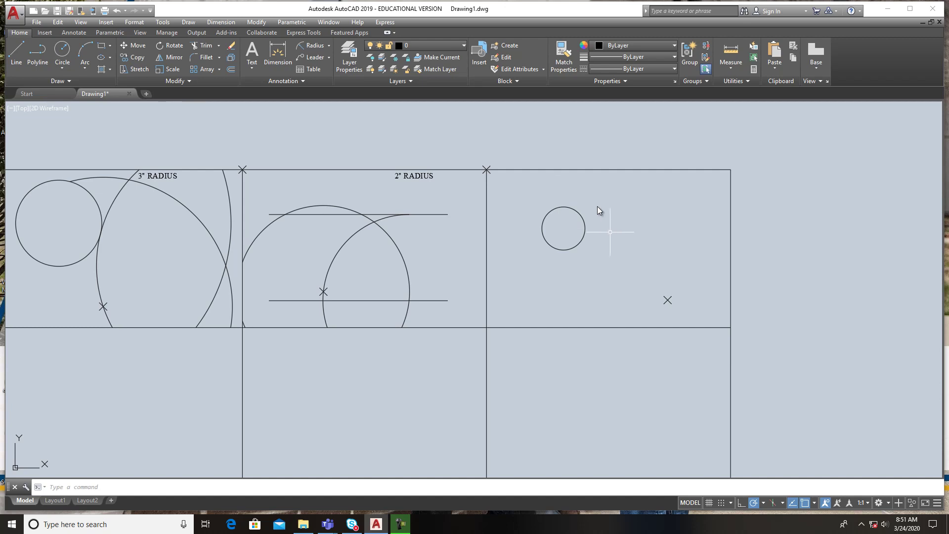
# Draw a diagonal line about 2 units long, rising to the right across the small circle in the top right cell.
pyautogui.click(17, 53)
pyautogui.click(529, 250)
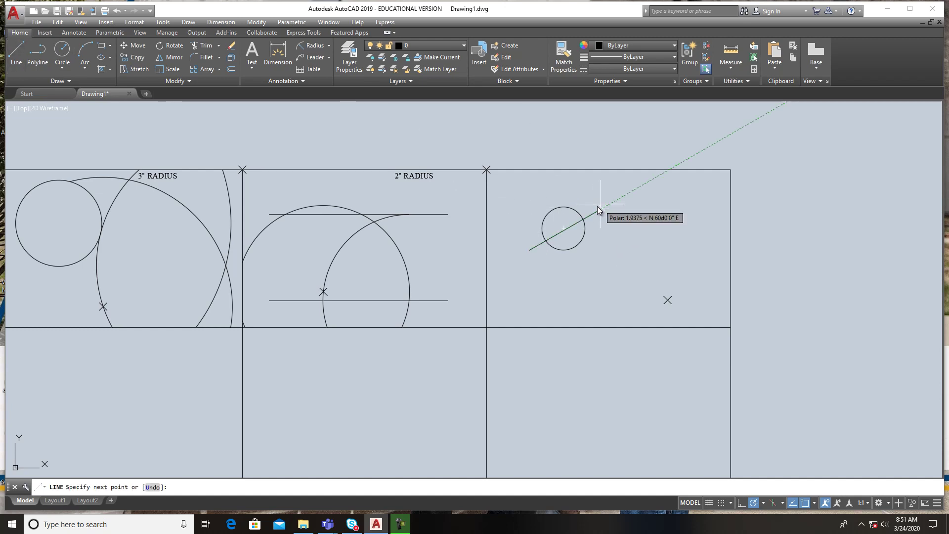
pyautogui.click(601, 201)
pyautogui.press('Return')
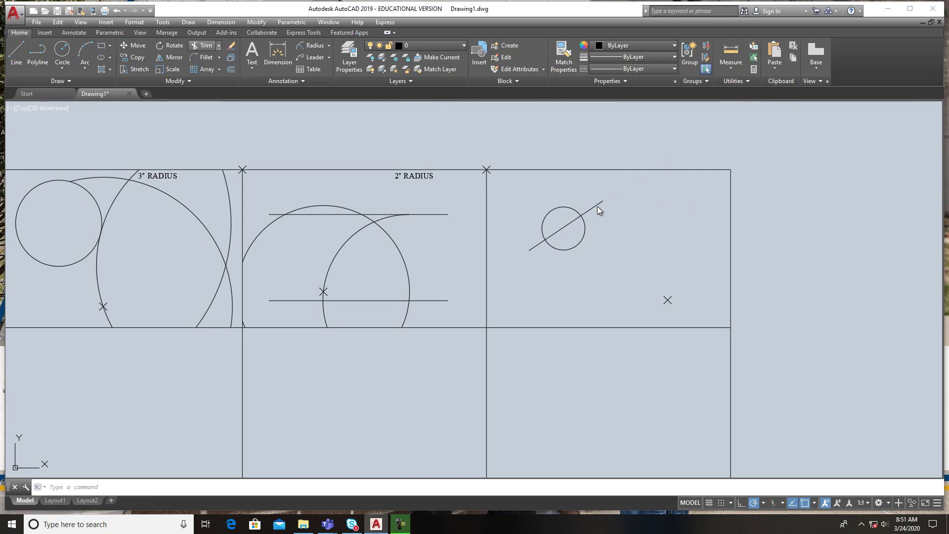
# Trim the small circle's upper half at the diagonal line in the top right cell and erase the line.
pyautogui.write('tr')
pyautogui.press('Return')
pyautogui.press('Return')
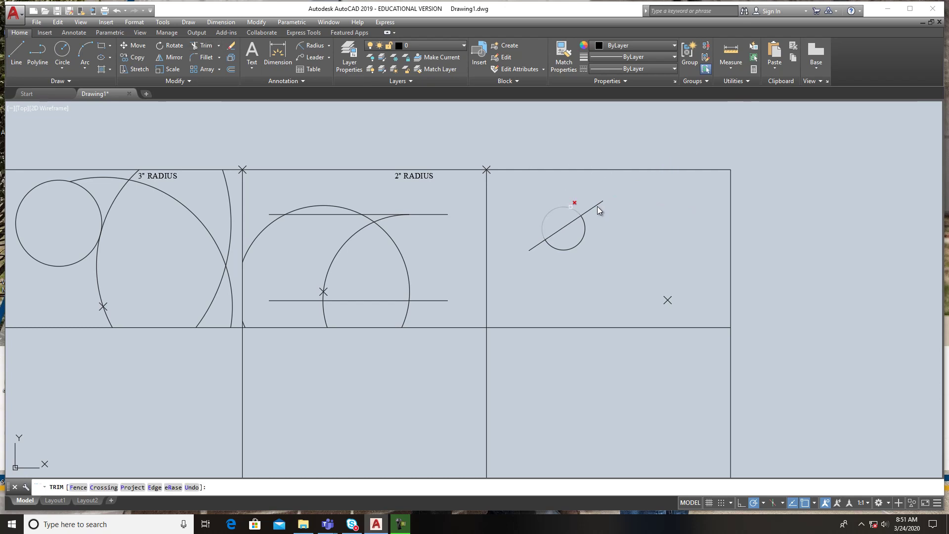
pyautogui.press('Escape')
pyautogui.click(598, 207)
pyautogui.press('Delete')
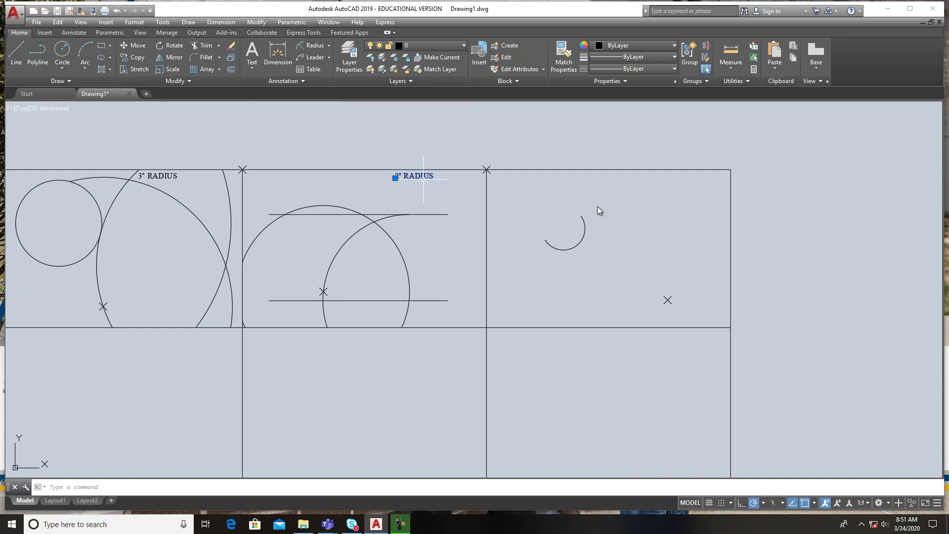
# Copy the 2" RADIUS label from the top middle cell to the matching spot in the top right cell.
pyautogui.click(134, 57)
pyautogui.click(440, 175)
pyautogui.click(690, 175)
pyautogui.press('Return')
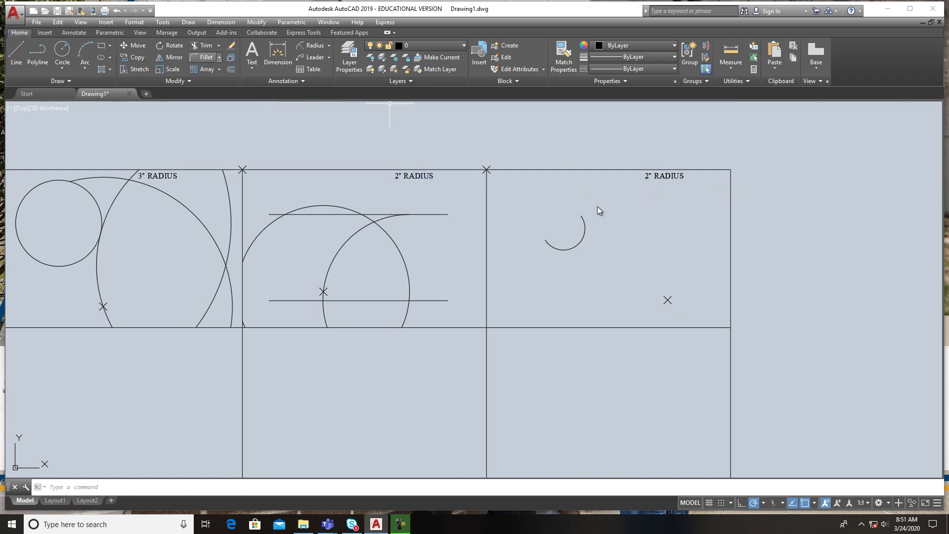
# Draw a circle of radius 2 centered on the point in the top right cell.
pyautogui.click(62, 52)
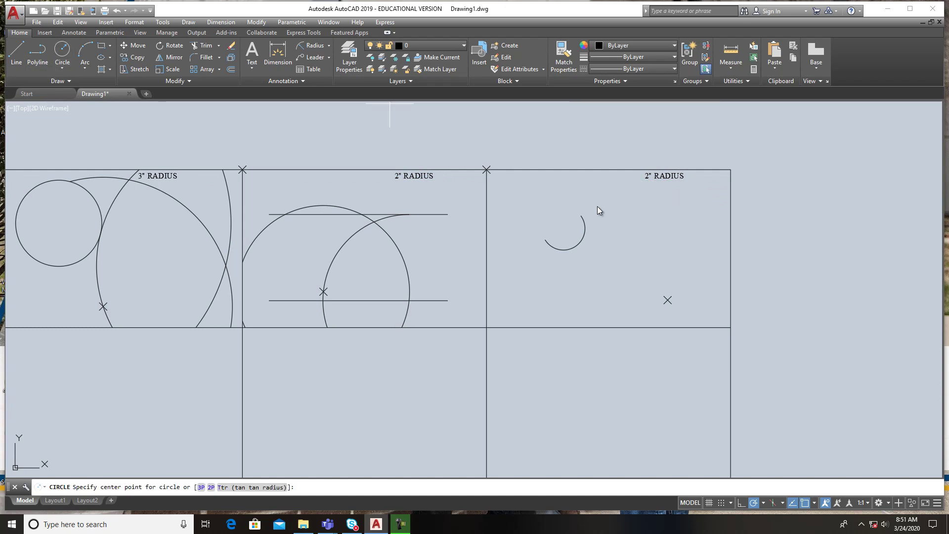
pyautogui.click(667, 299)
pyautogui.write('2')
pyautogui.press('Return')
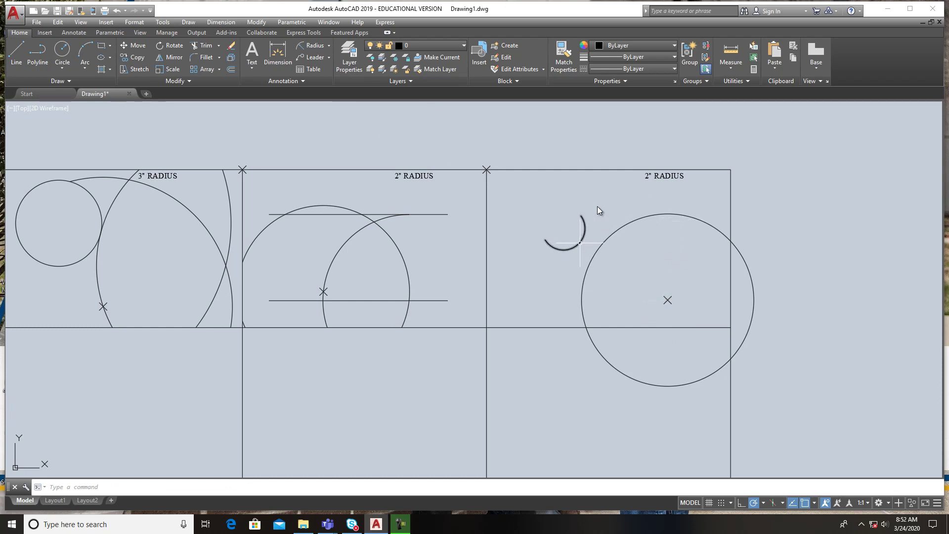
# Check the radius of the small arc in the top right cell through its properties.
pyautogui.click(579, 243)
pyautogui.rightClick(582, 244)
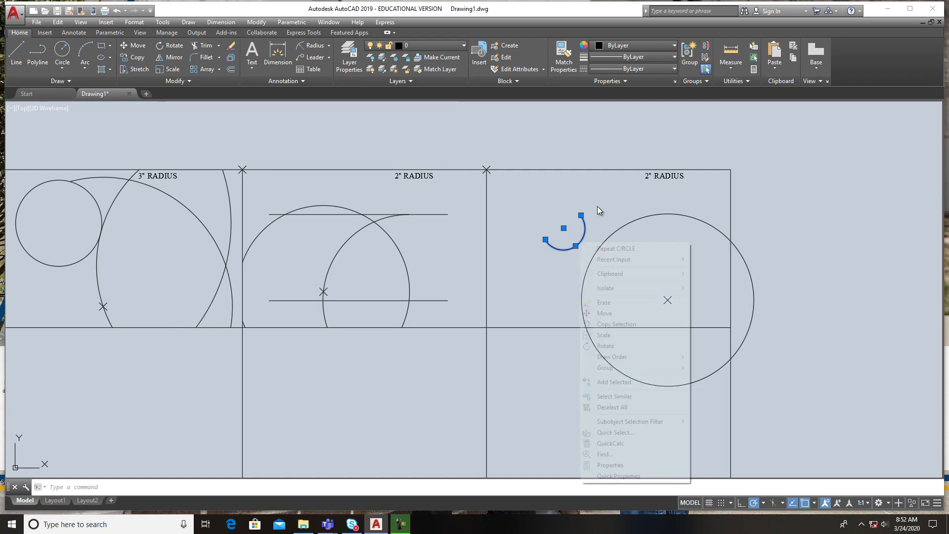
pyautogui.click(610, 465)
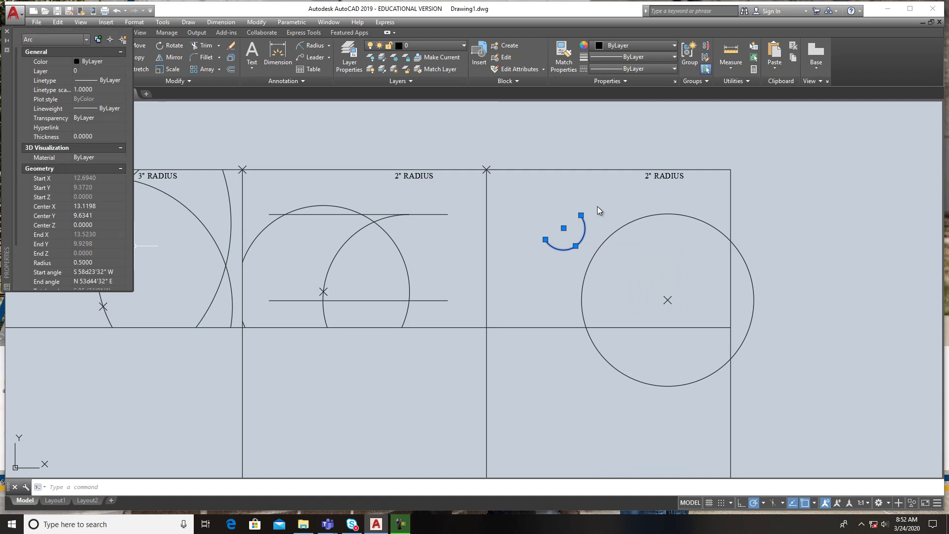
pyautogui.press('Escape')
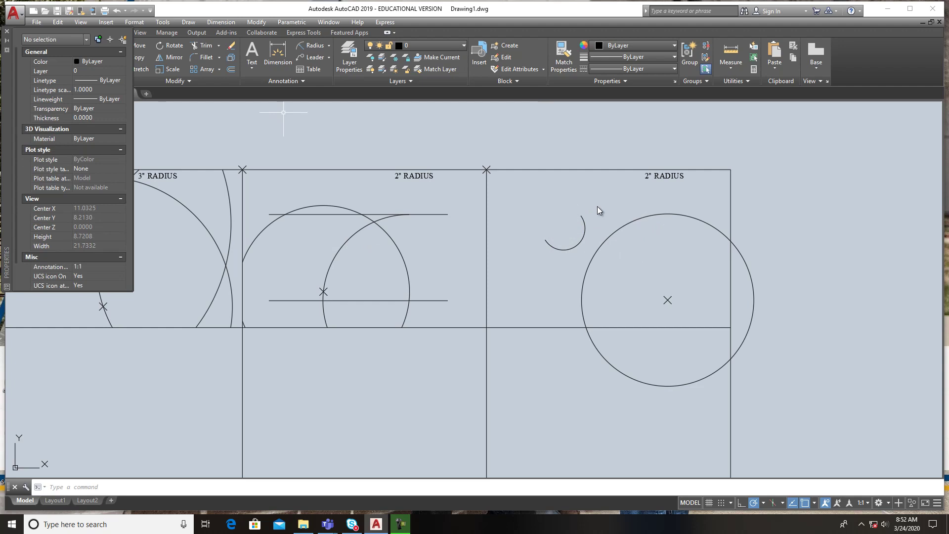
pyautogui.click(7, 30)
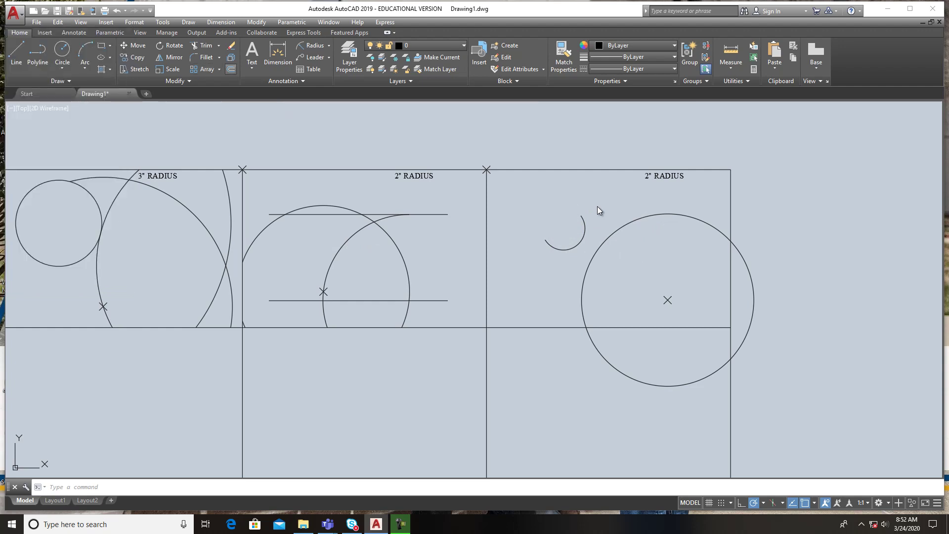
# Offset the small arc outward by the required 2" tangent radius.
pyautogui.write('o')
pyautogui.press('Return')
pyautogui.press('Return')
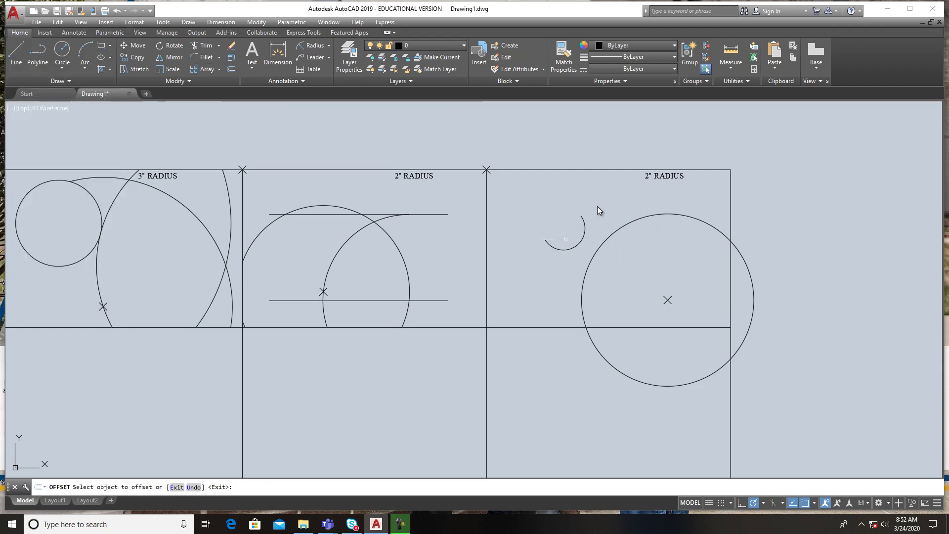
pyautogui.click(585, 239)
pyautogui.click(582, 239)
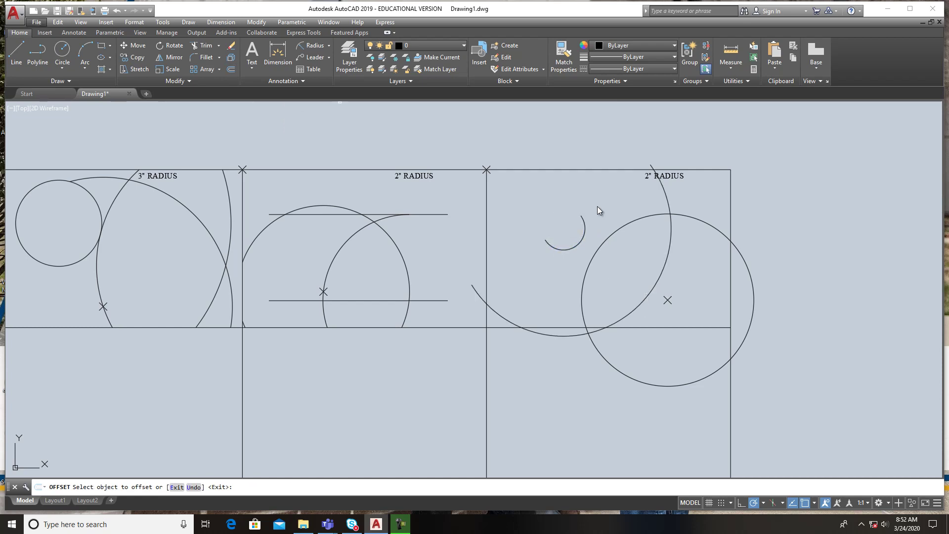
pyautogui.click(63, 49)
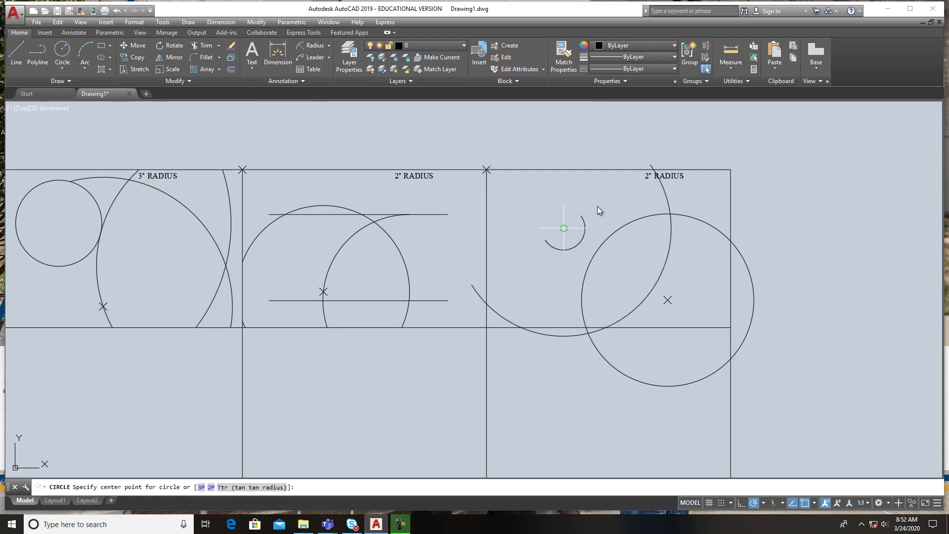
pyautogui.click(563, 228)
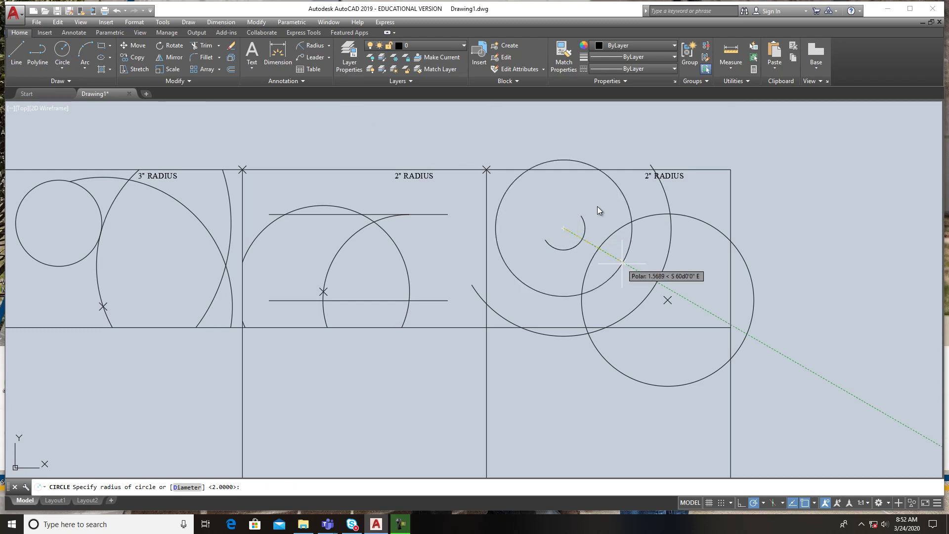
pyautogui.click(639, 271)
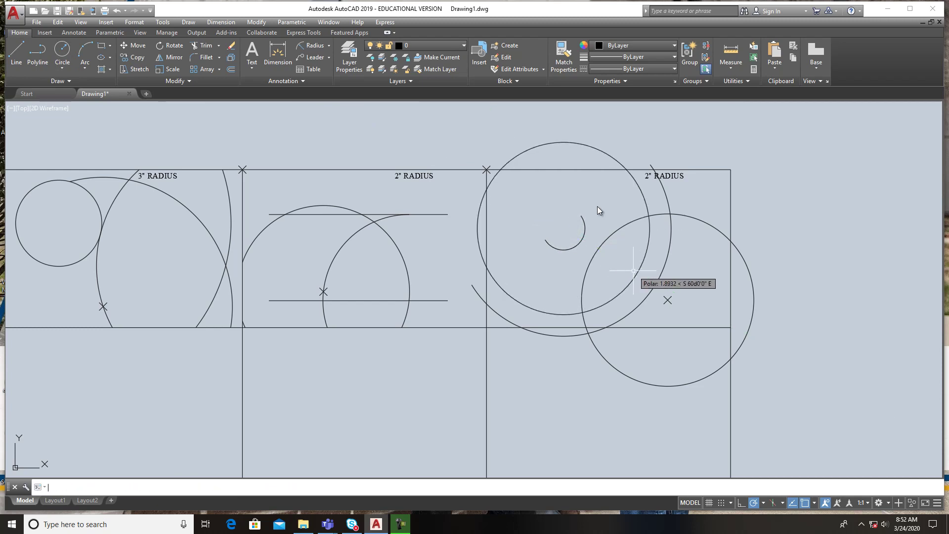
pyautogui.click(644, 260)
pyautogui.press('Delete')
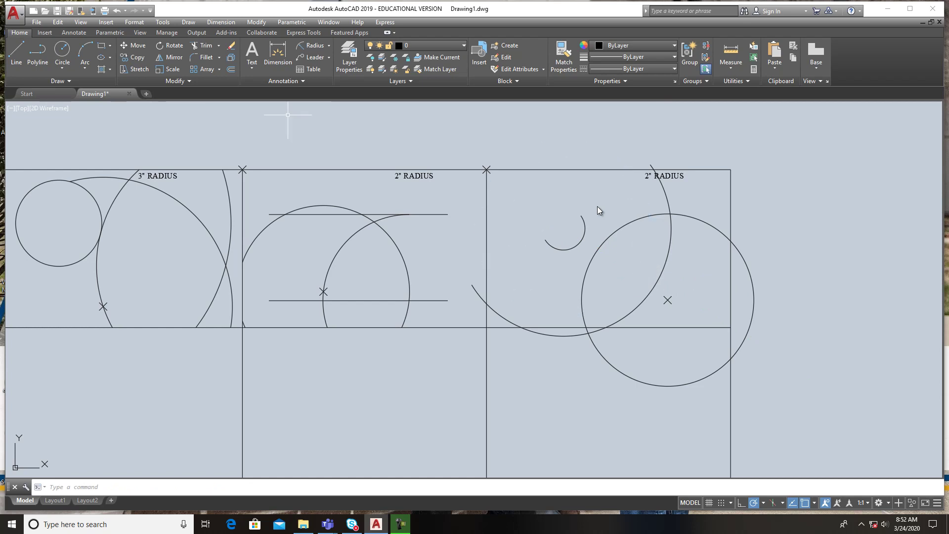
# Draw a check circle from the small arc's center out to the offset arc, and erase it.
pyautogui.click(62, 50)
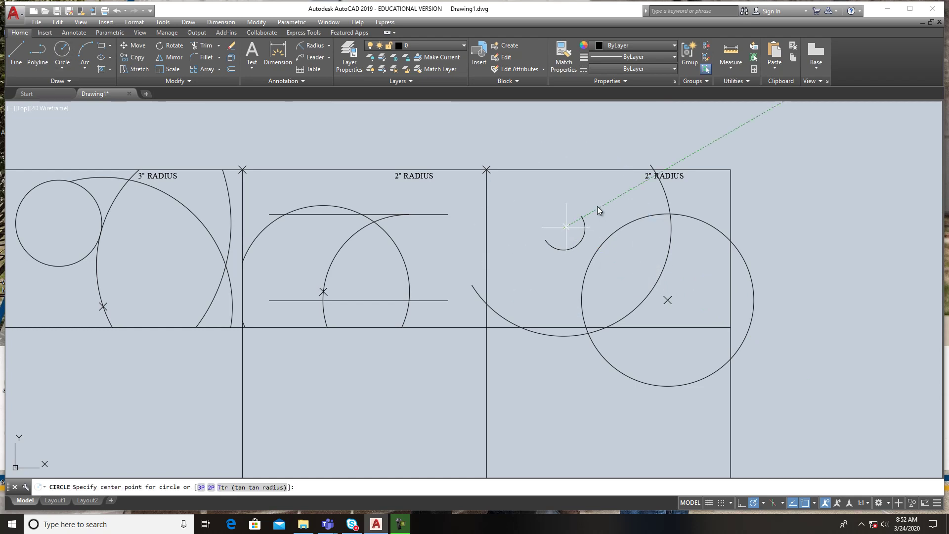
pyautogui.click(564, 228)
pyautogui.write('2')
pyautogui.press('Return')
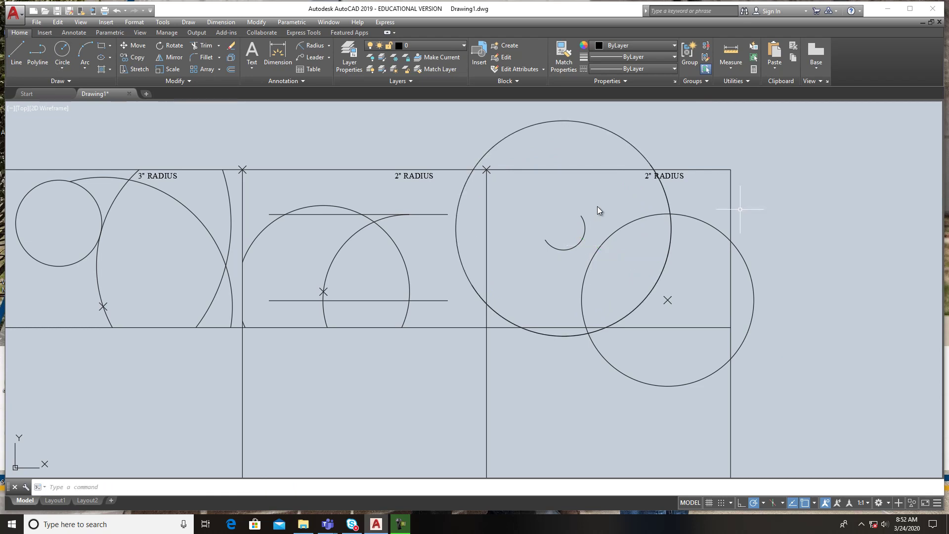
pyautogui.click(597, 121)
pyautogui.press('Delete')
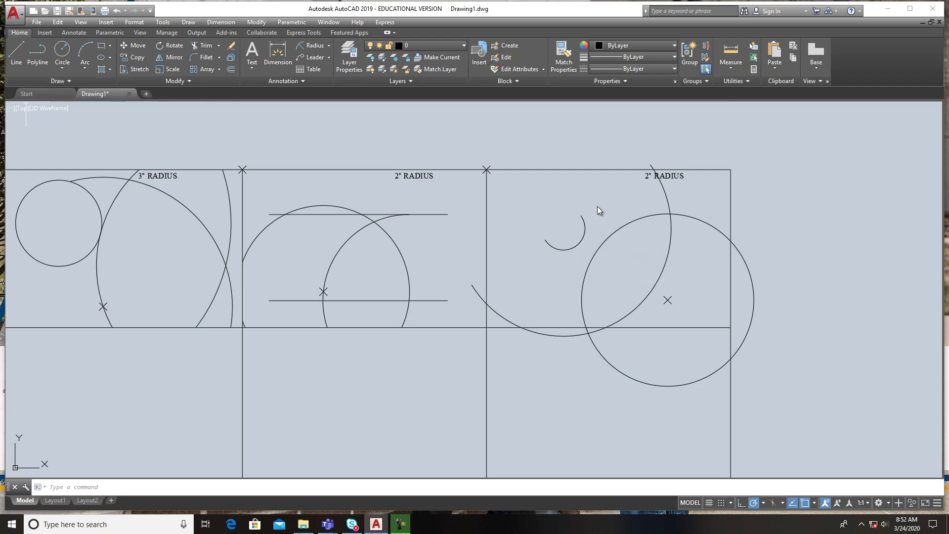
# Draw a circle of radius 2 centered on the upper intersection of the offset arc and the point's circle.
pyautogui.click(62, 49)
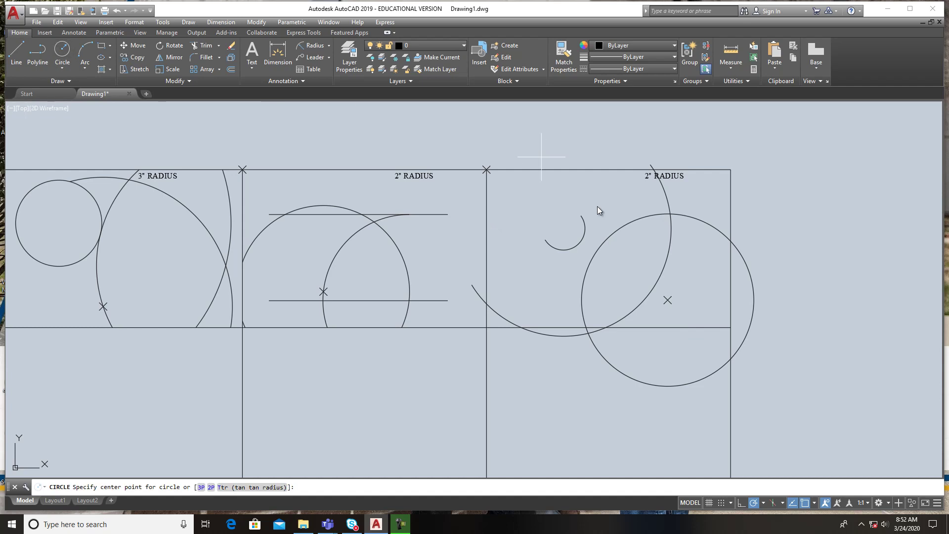
pyautogui.click(670, 213)
pyautogui.write('2')
pyautogui.press('Return')
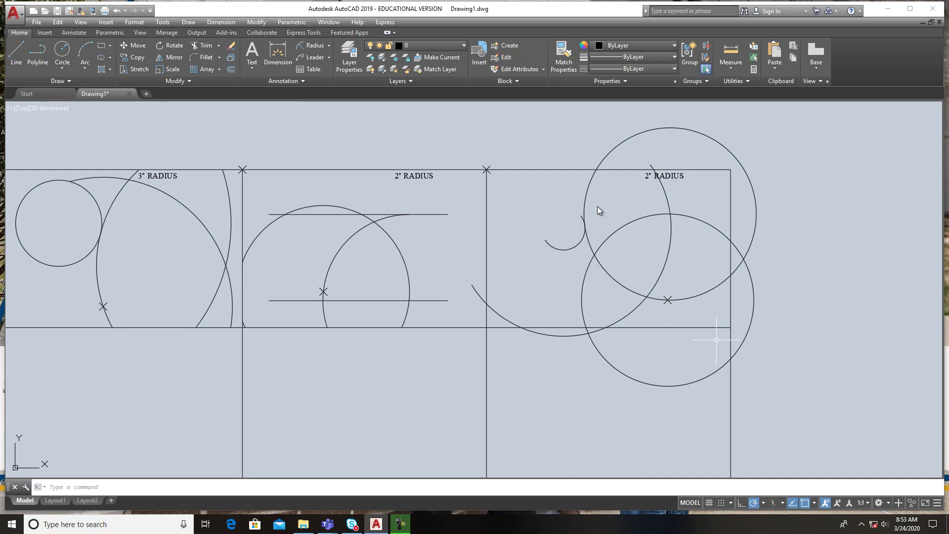
# Trim the circles and offset arc at the top right cell's borders and erase the leftover arc pieces outside it.
pyautogui.click(203, 45)
pyautogui.press('Return')
pyautogui.click(756, 215)
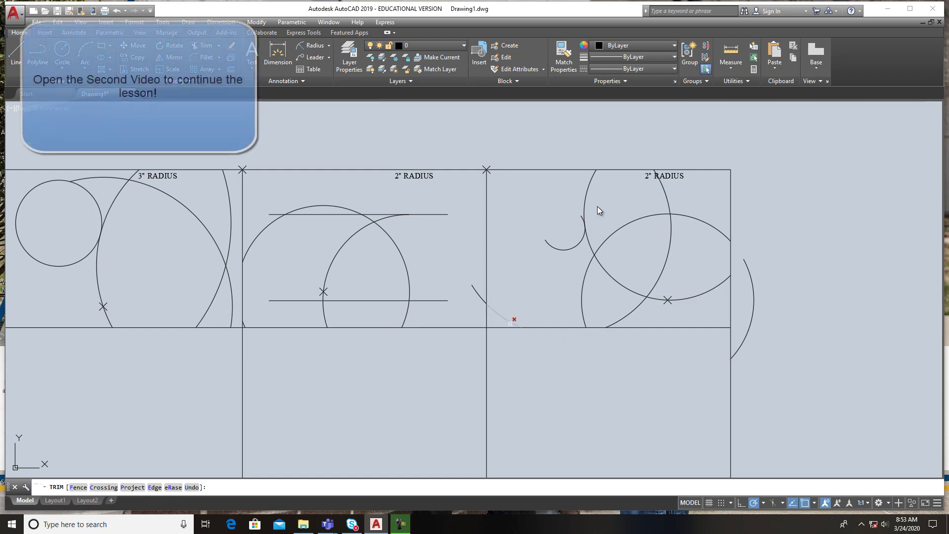
pyautogui.press('Escape')
pyautogui.click(511, 322)
pyautogui.click(754, 308)
pyautogui.press('Delete')
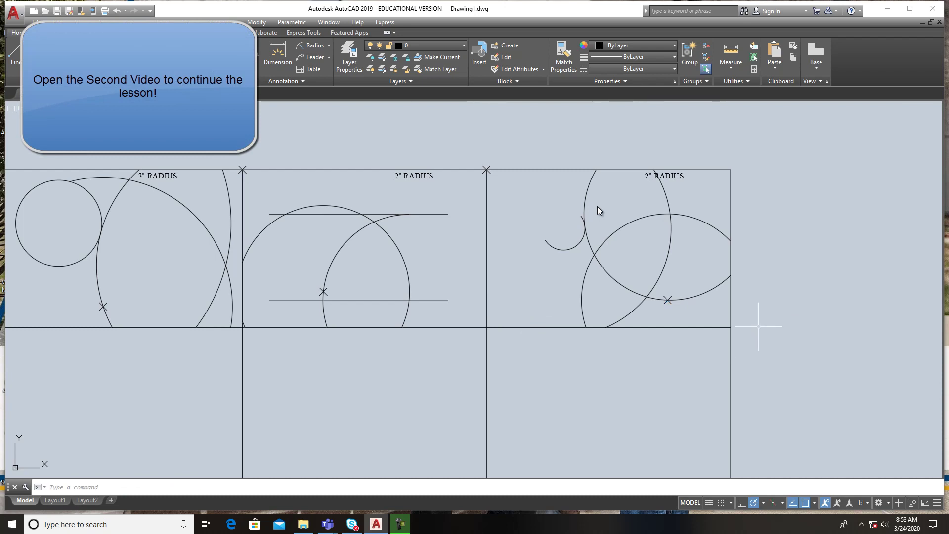
pyautogui.scroll(3, 594, 234)
pyautogui.write('tr')
pyautogui.press('space')
pyautogui.press('space')
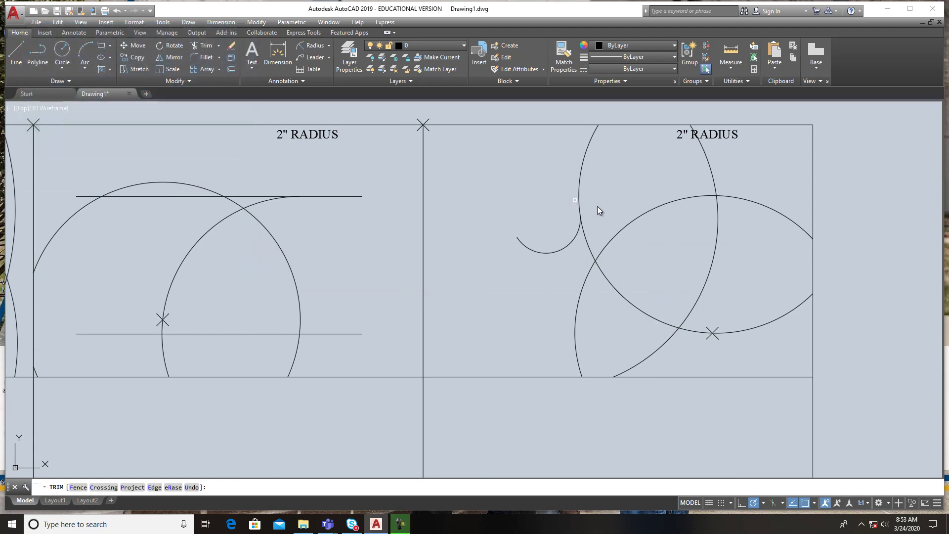
pyautogui.scroll(-2, 585, 286)
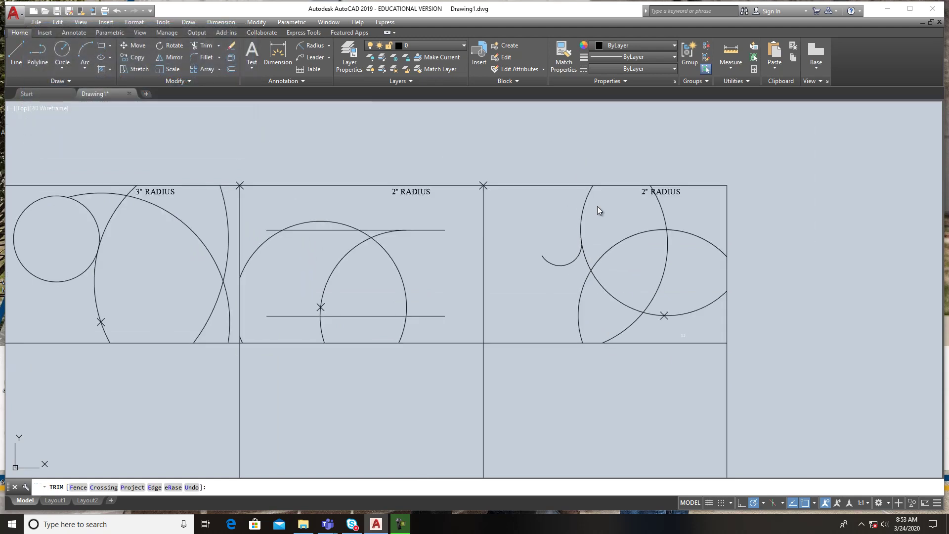
pyautogui.scroll(-1, 683, 335)
pyautogui.moveTo(667, 375); pyautogui.dragTo(680, 334, button='middle')
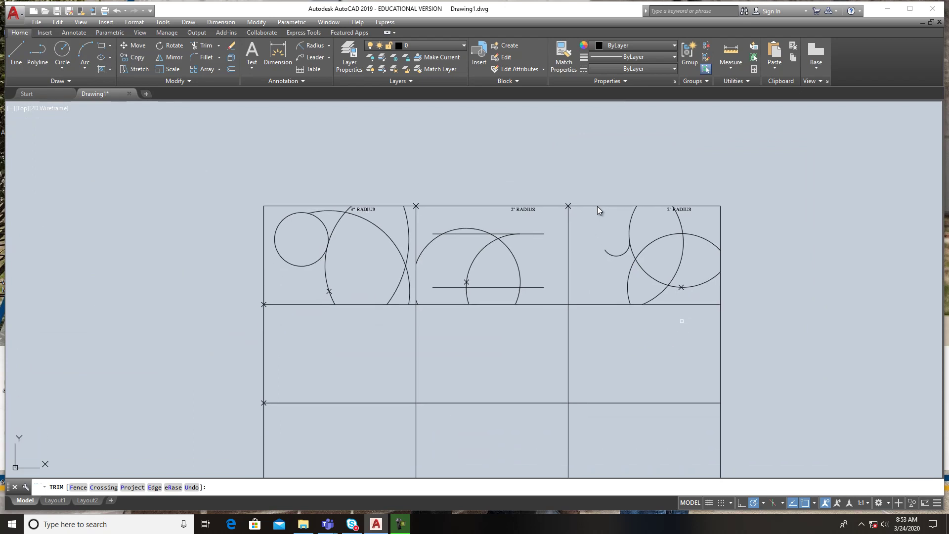